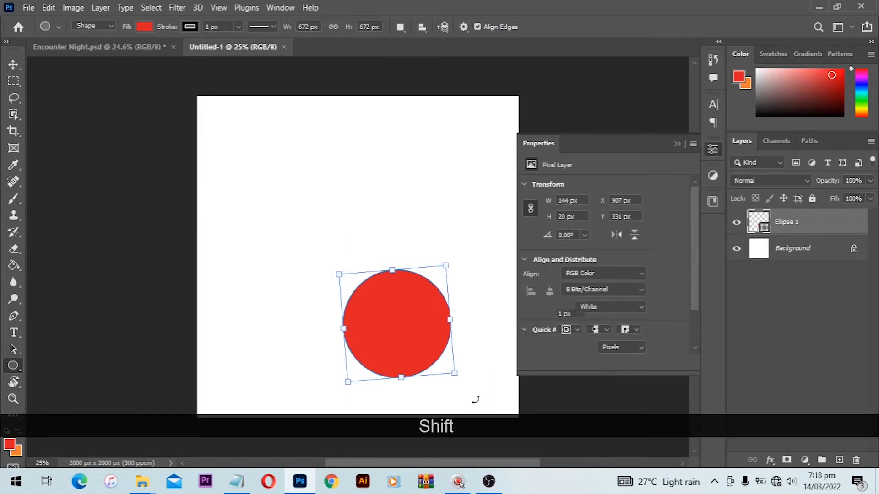
Scale the red circle up proportionally from its centre to about 812 px wide
key("v")
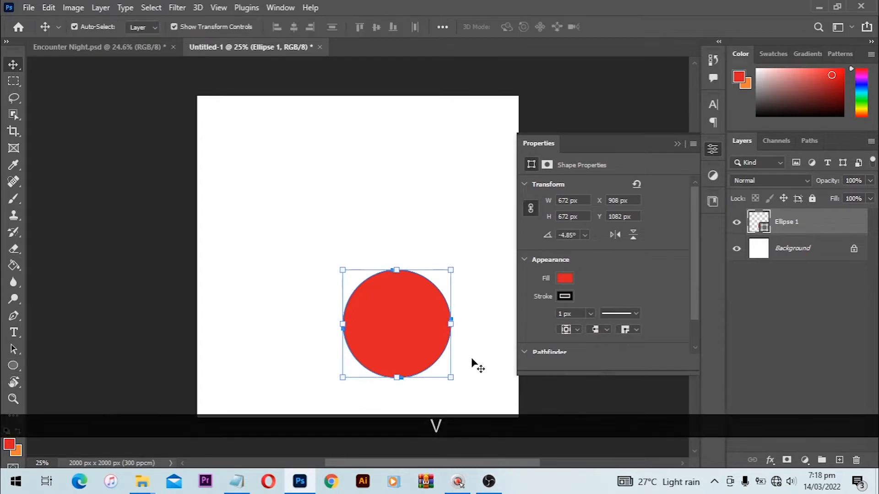
key("ctrl+t")
key("alt")
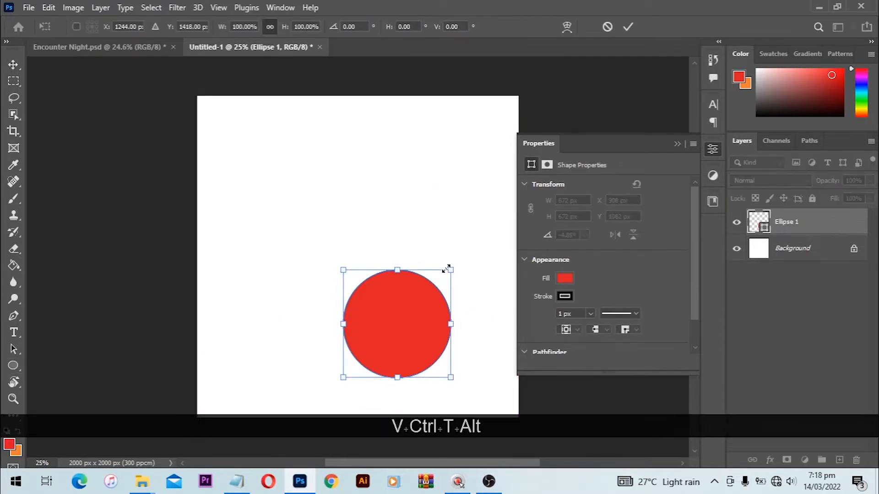
left_click_drag(450, 268, 472, 267)
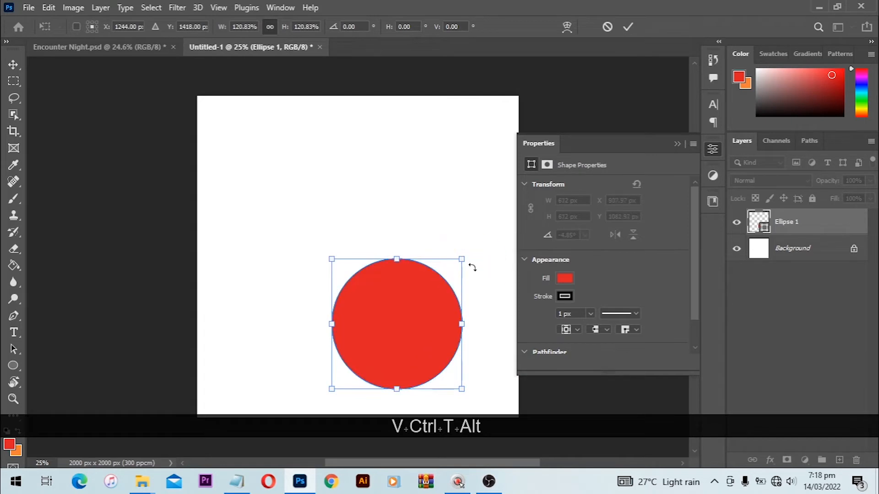
double_click(412, 294)
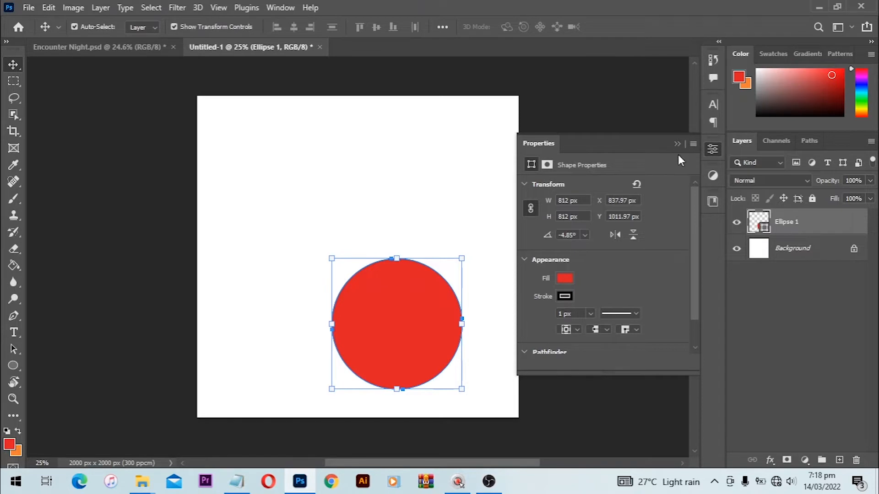
Remove the stroke from the red circle by setting it to No Color
left_click(280, 7)
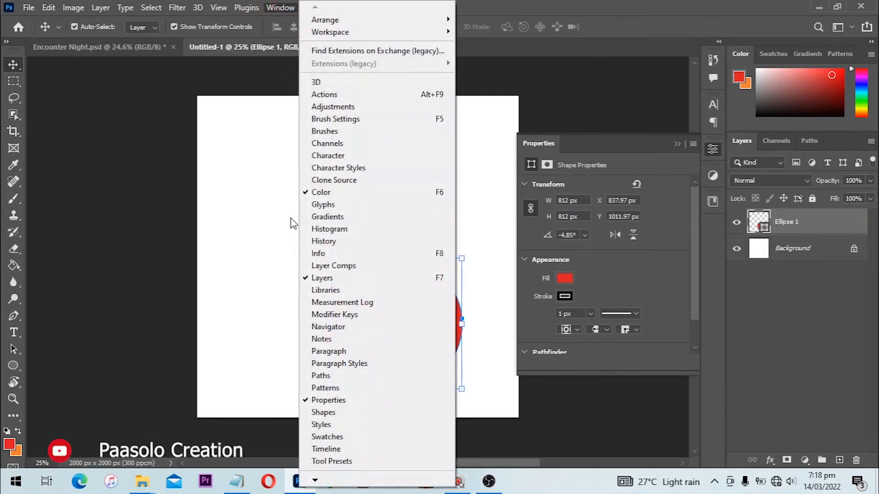
left_click(596, 295)
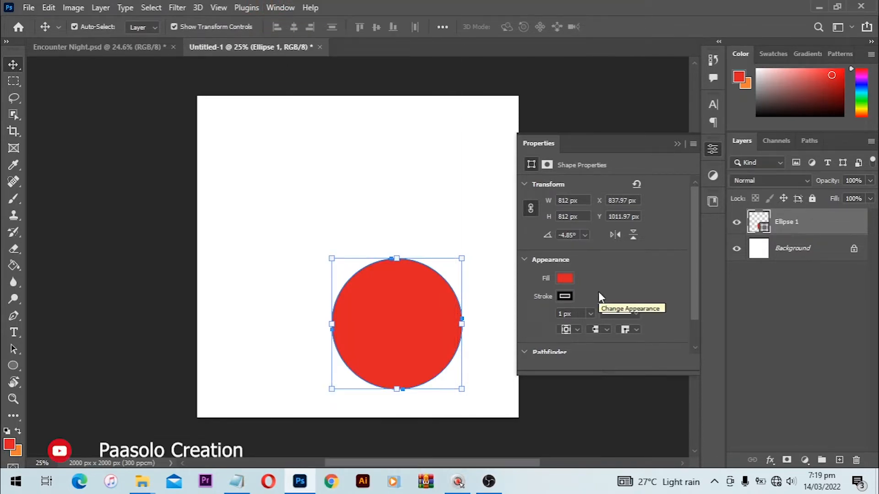
left_click(565, 296)
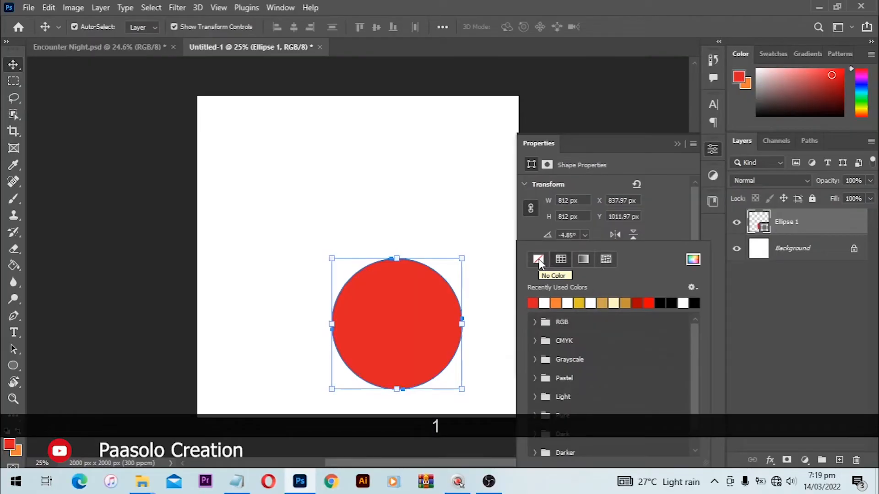
left_click(539, 260)
left_click(664, 217)
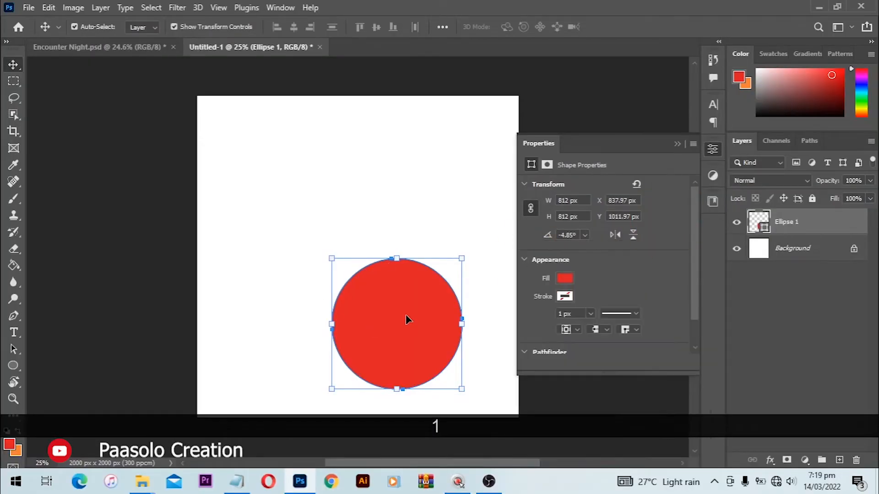
Move the red circle to the lower right edge of the canvas so about half of it extends past the edge
left_click_drag(402, 326, 501, 340)
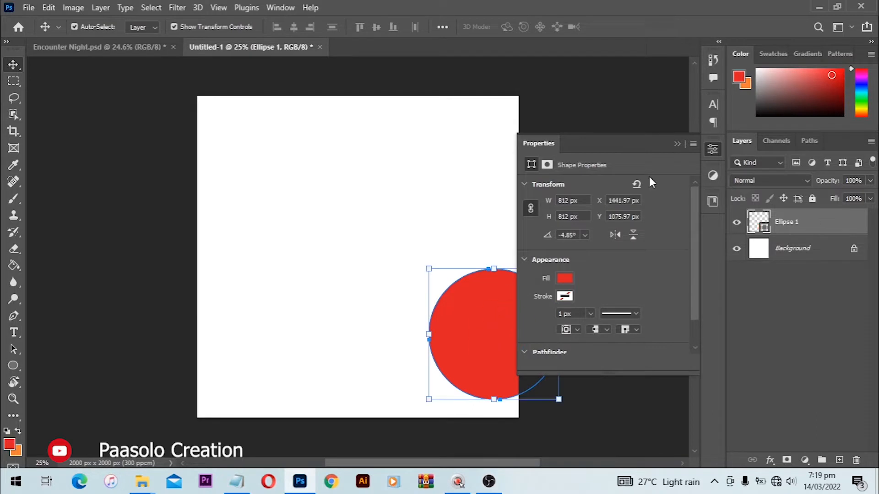
left_click(677, 143)
left_click_drag(516, 296, 534, 298)
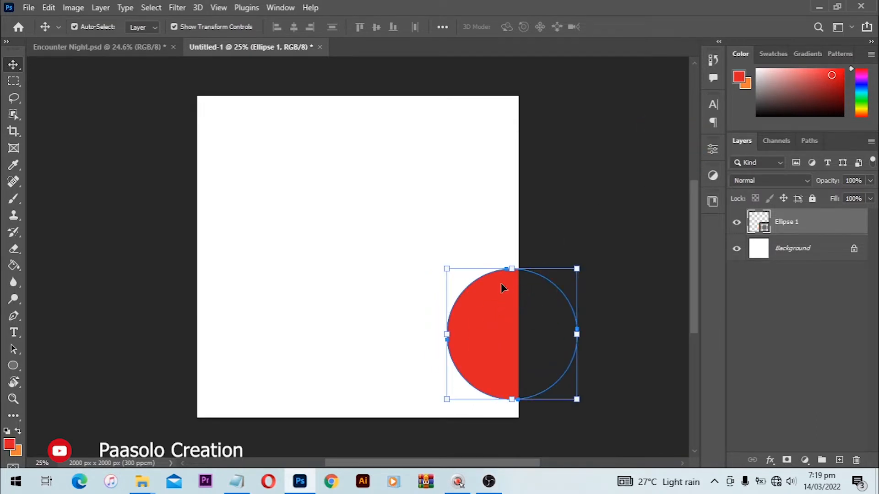
Recolour the Ellipse 1 shape's fill to the dark grey of the workspace
double_click(761, 227)
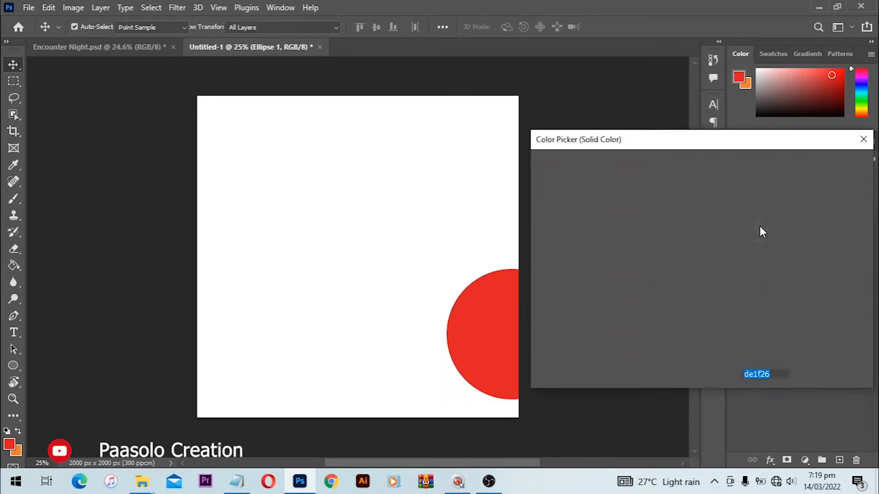
left_click(538, 300)
left_click_drag(538, 300, 528, 306)
left_click(829, 171)
key("v")
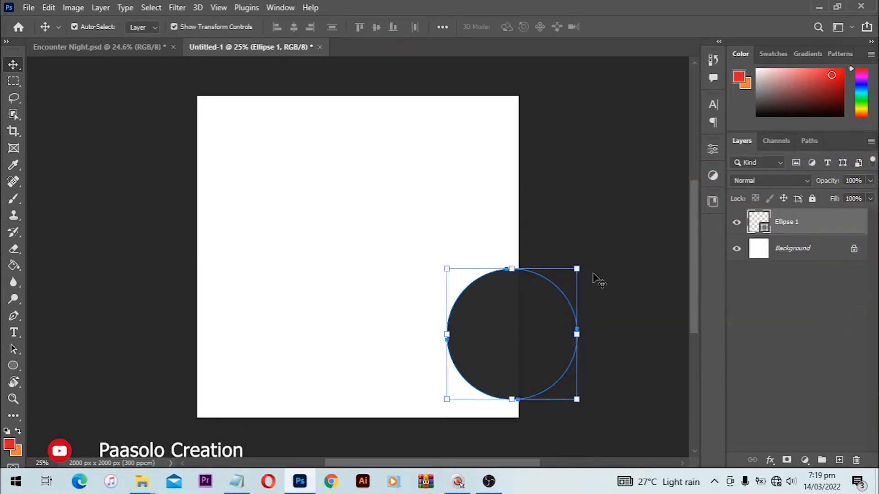
Duplicate the Ellipse 1 layer as Ellipse 1 copy and move the copy to the middle of the canvas
key("ctrl")
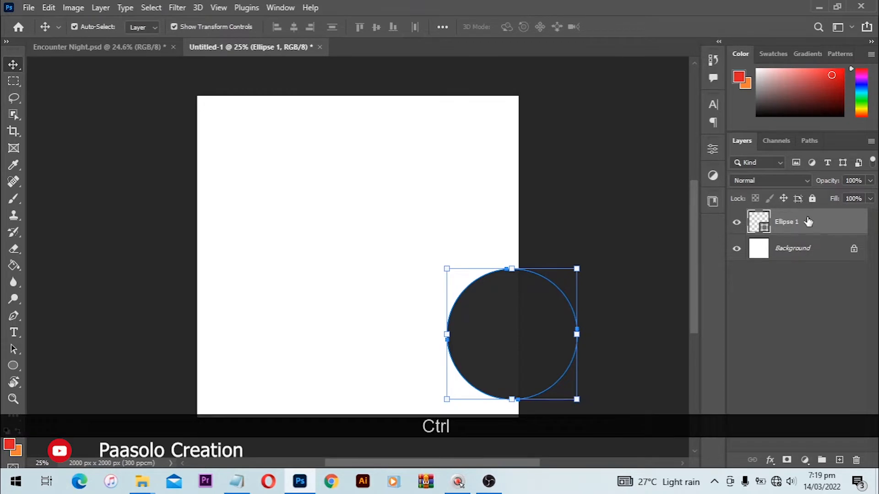
right_click(808, 222)
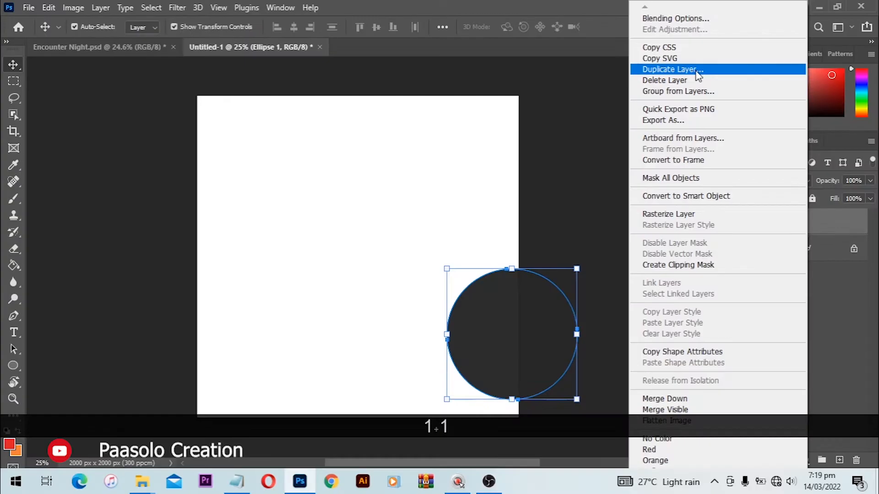
left_click(697, 70)
left_click(546, 123)
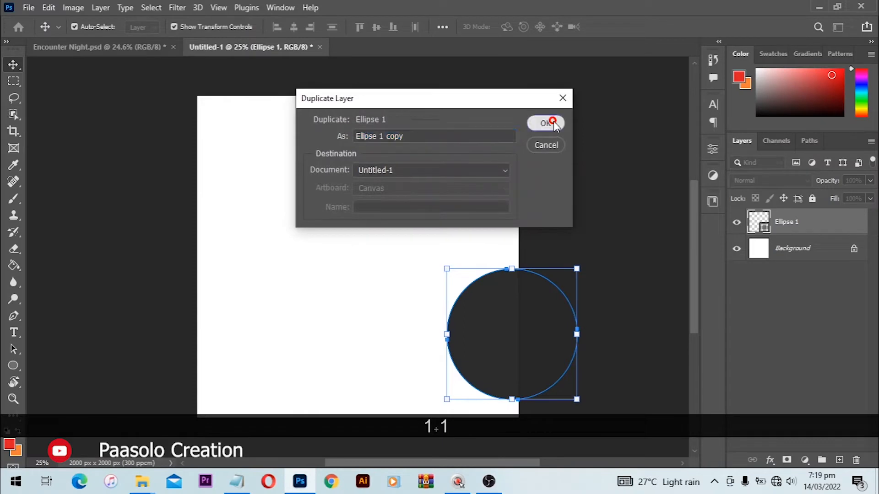
left_click_drag(509, 344, 368, 273)
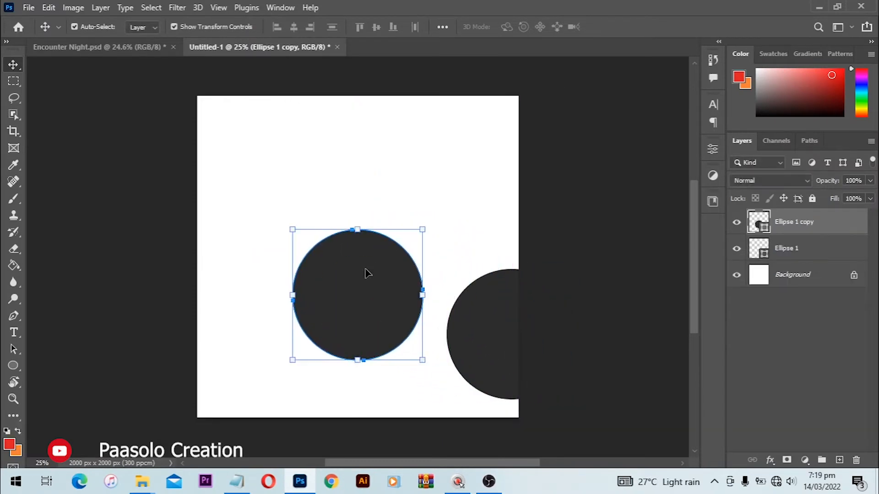
Remove the fill from the copied circle and give it a dark grey stroke from the recently used colours
left_click(714, 149)
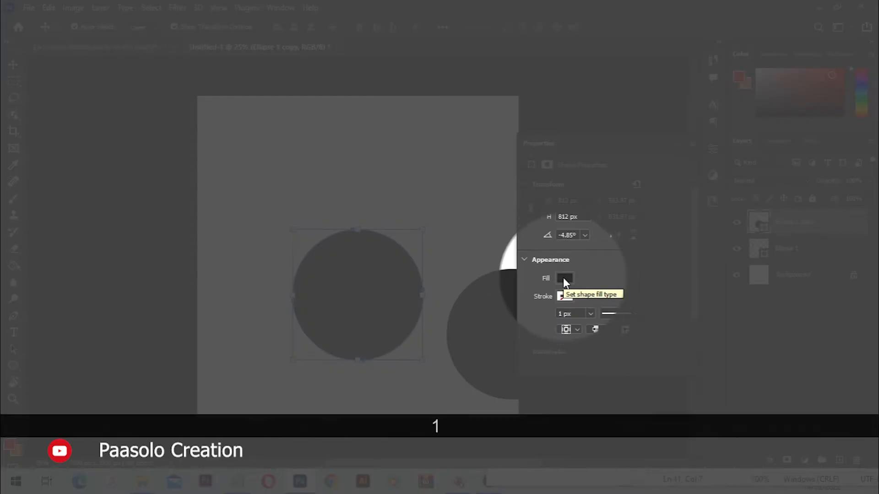
left_click(564, 278)
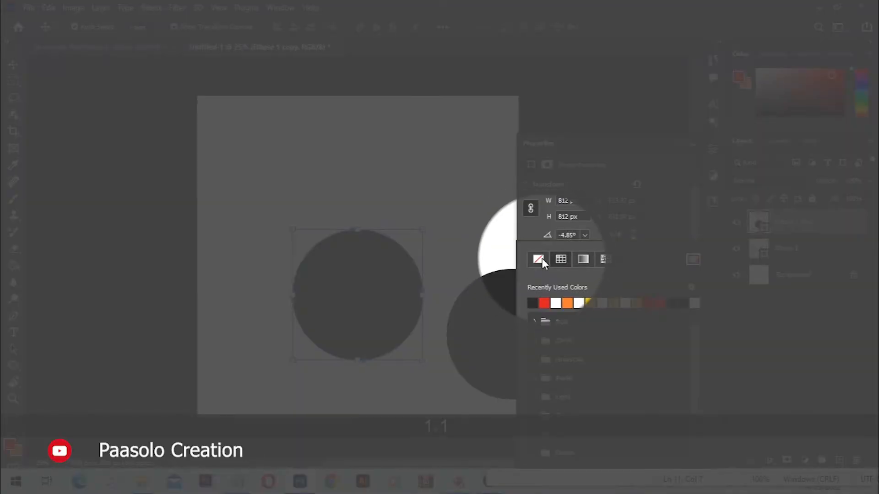
left_click(540, 259)
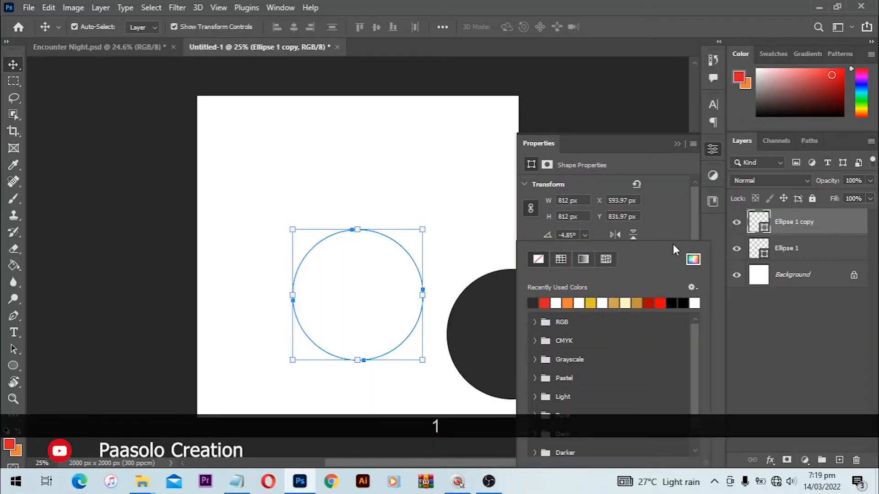
left_click(674, 225)
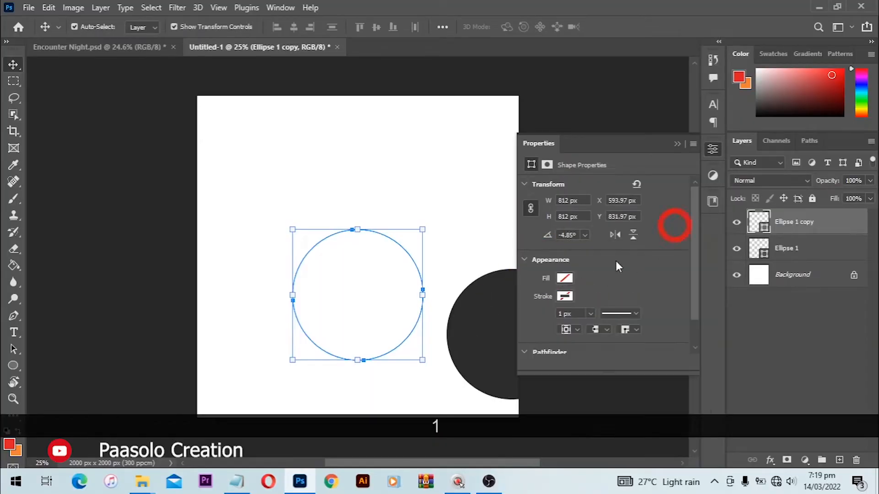
left_click(564, 297)
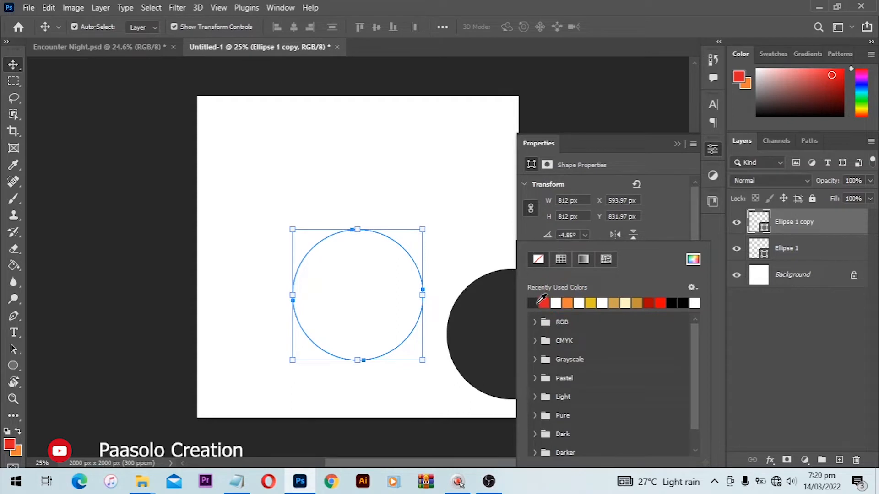
left_click(539, 303)
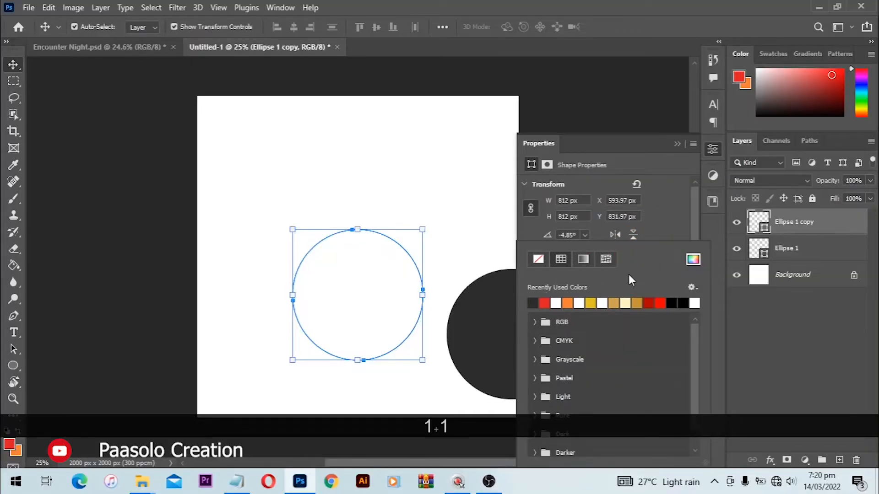
left_click(668, 222)
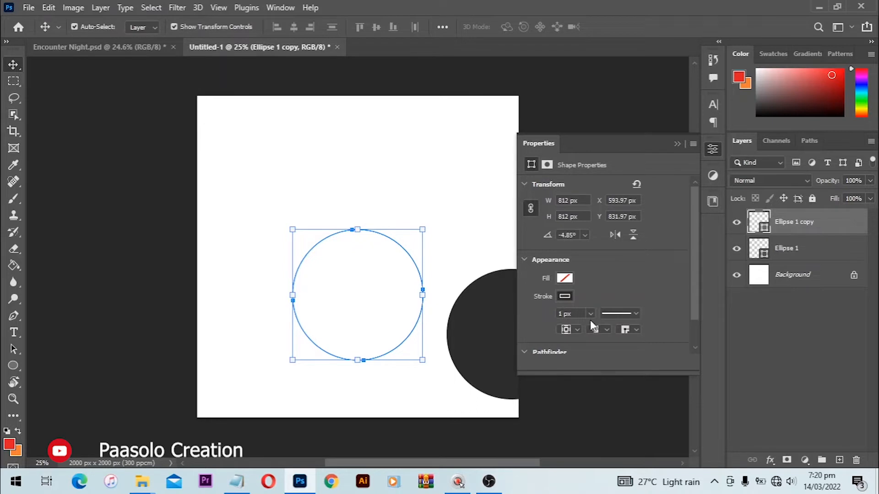
Set the copied circle's stroke width to 200 px
left_click_drag(579, 314, 524, 315)
type("200")
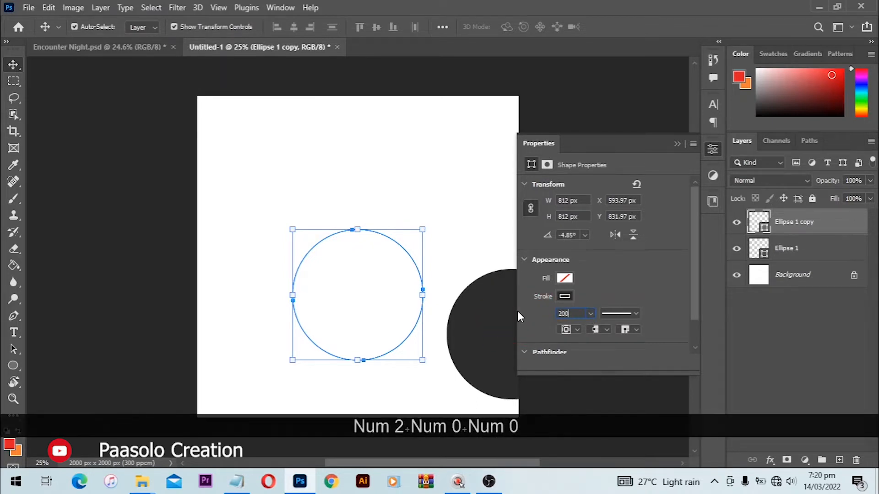
key("Return")
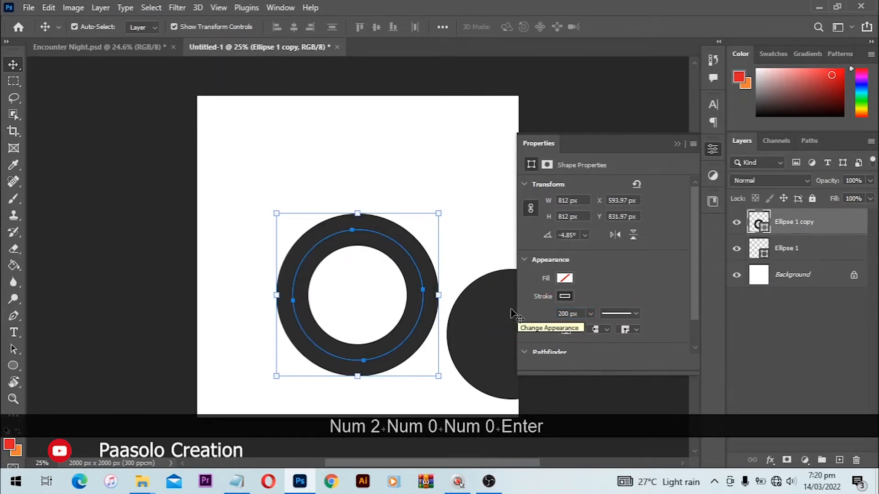
left_click(580, 84)
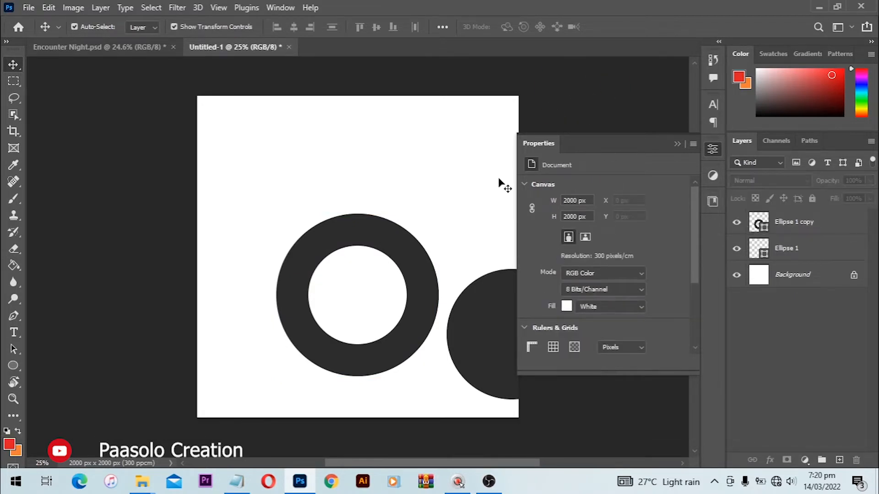
Set the ring's stroke width to 220 px
left_click(397, 244)
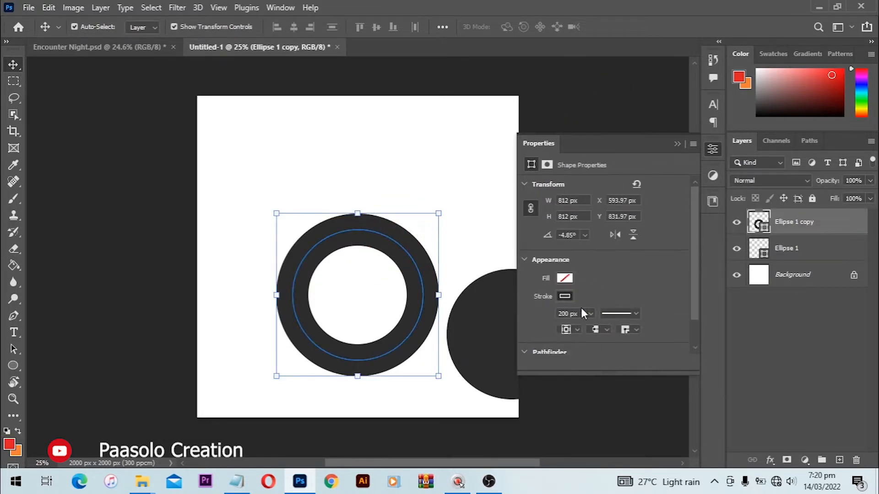
left_click(561, 313)
type("220")
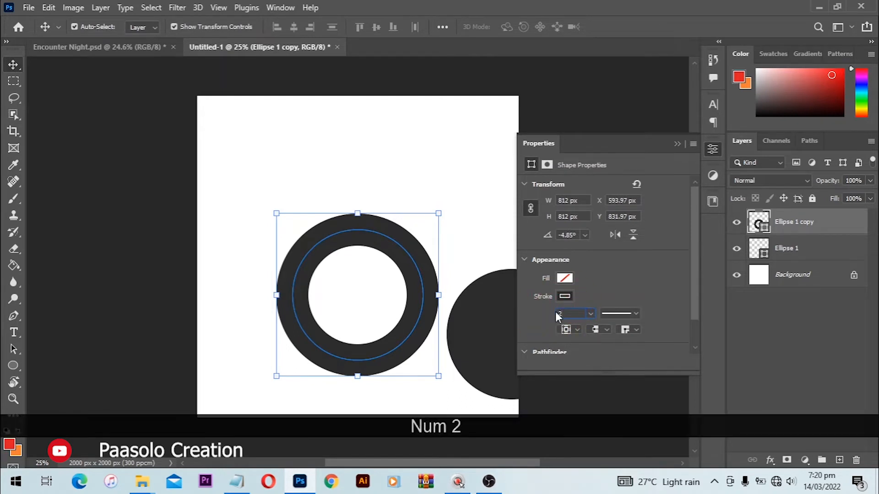
key("Return")
left_click(453, 263)
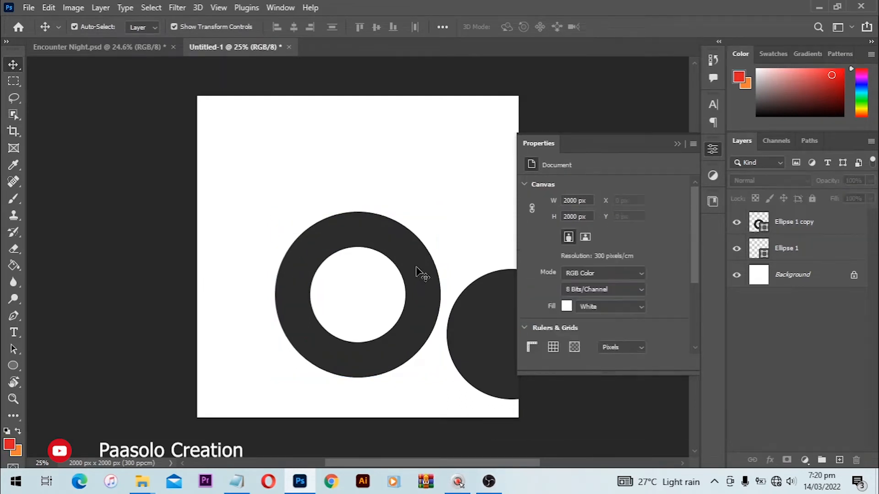
Lower the opacity of the Ellipse 1 copy ring layer to 50%
left_click(414, 268)
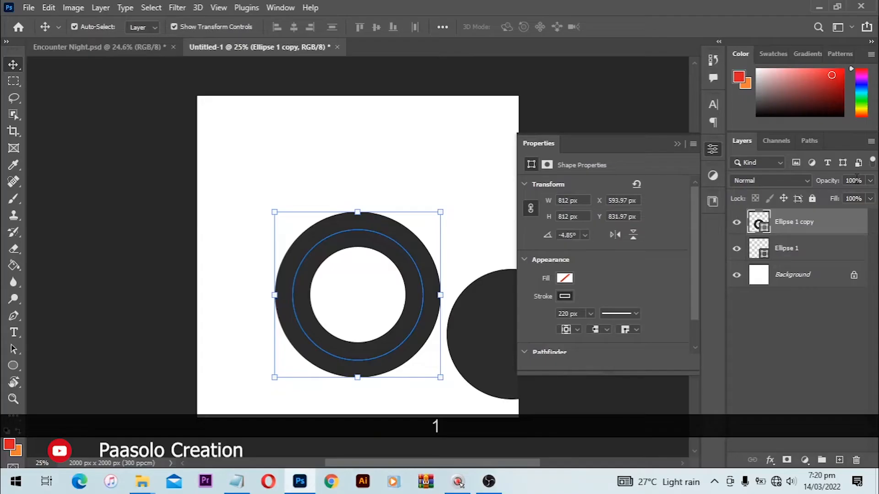
left_click(834, 182)
type("50")
key("Return")
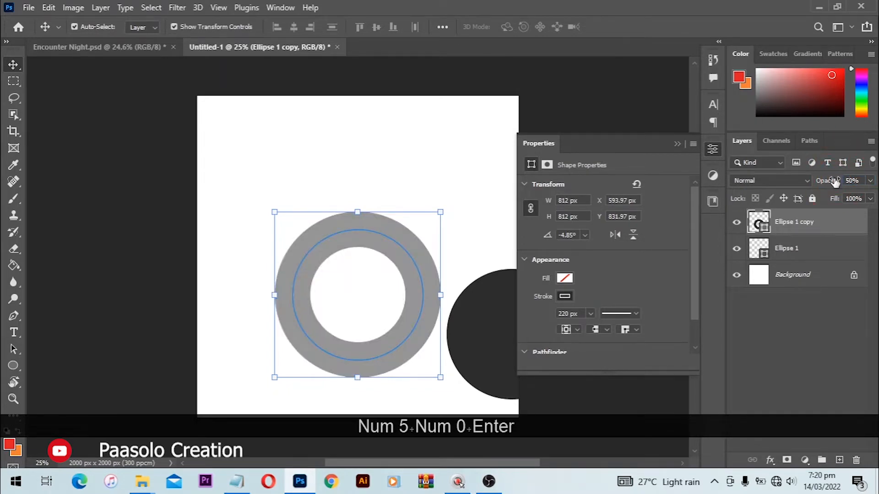
left_click(402, 157)
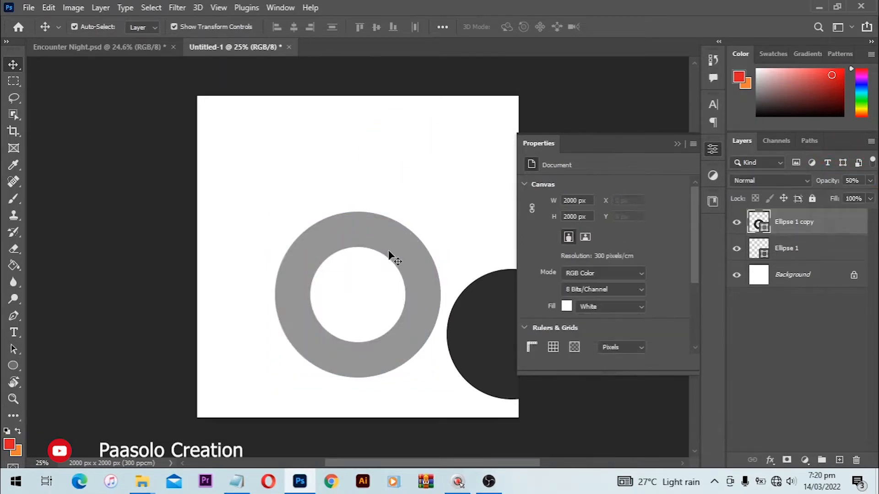
Move the ring to the canvas's bottom edge, overlapping the dark circle, and scale its path down to about 708 px wide
left_click_drag(393, 262, 427, 299)
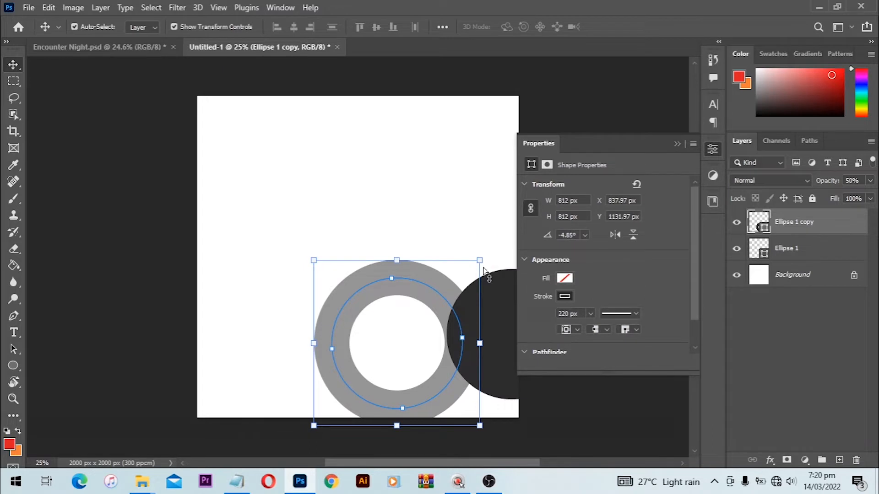
key("ctrl")
key("ctrl+t")
key("alt")
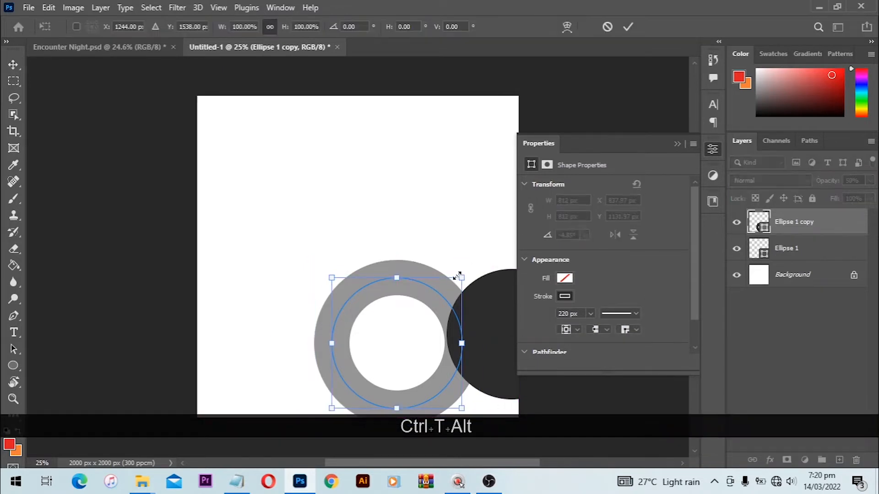
left_click_drag(461, 277, 407, 295)
double_click(407, 294)
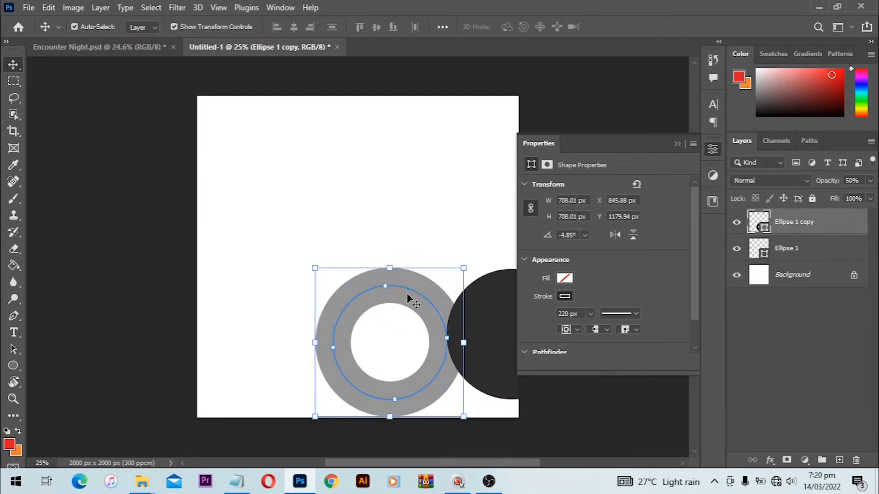
Switch to the New folder window in File Explorer and place the Layer 1 portrait image into the Photoshop document
left_click(387, 182)
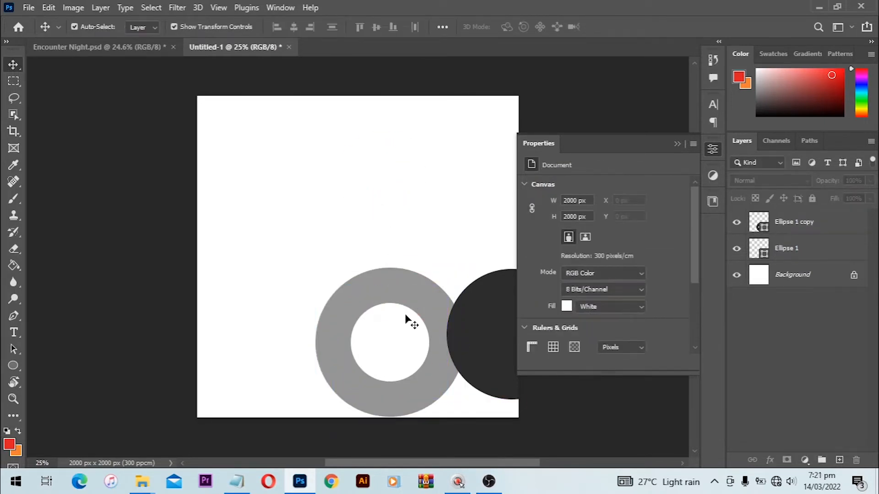
mouse_move(153, 490)
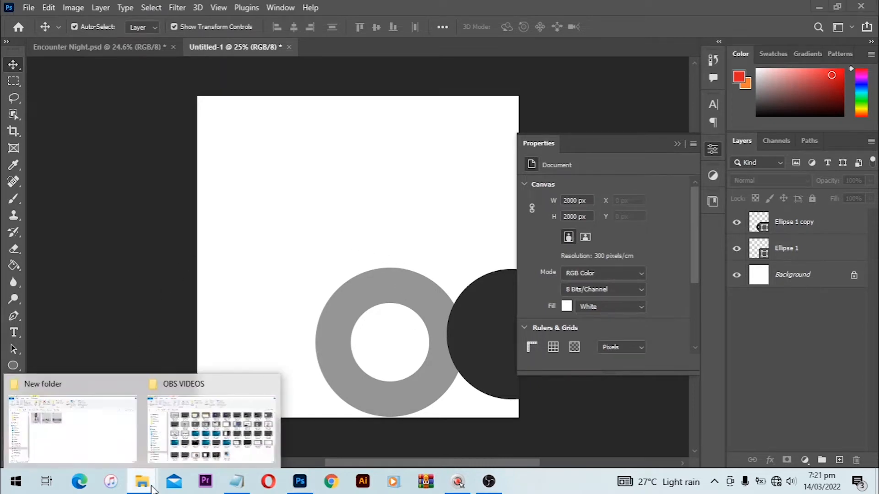
left_click(78, 454)
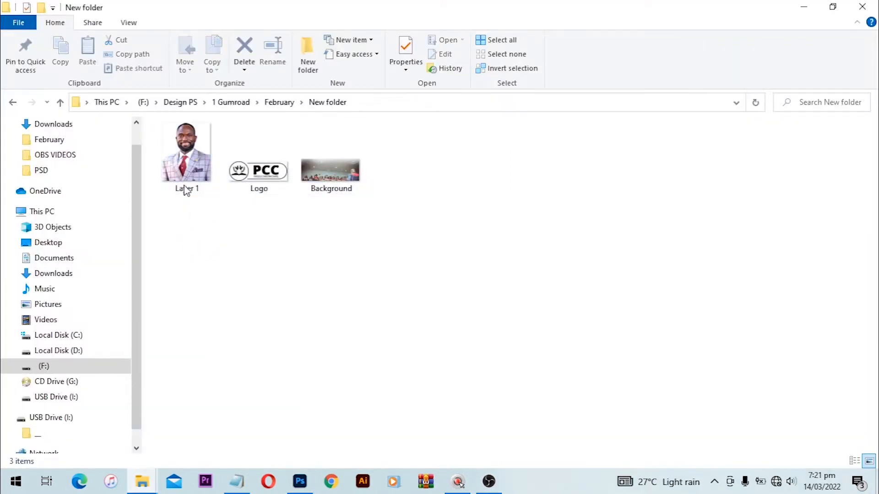
left_click_drag(185, 191, 343, 330)
key("alt+Tab")
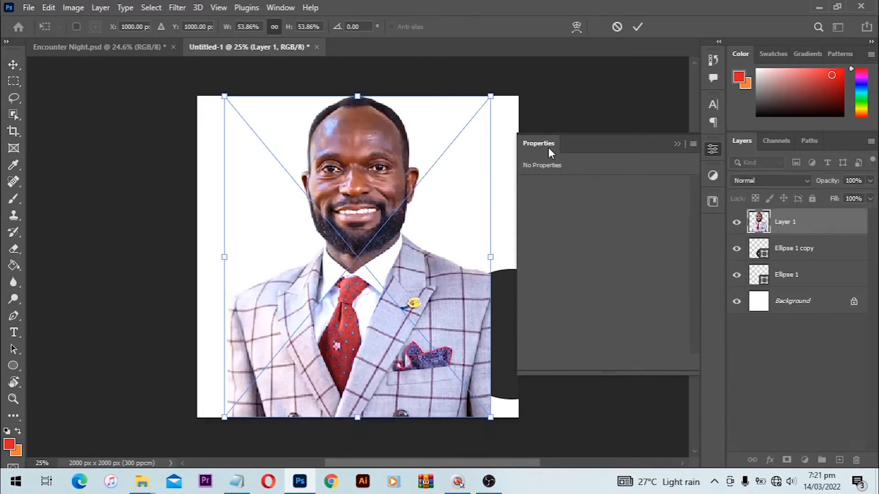
Scale the placed portrait to 34.18% and fit it into the canvas's bottom-right corner, overlapping the ring and dark circle
left_click_drag(225, 97, 267, 255)
left_click_drag(382, 270, 411, 269)
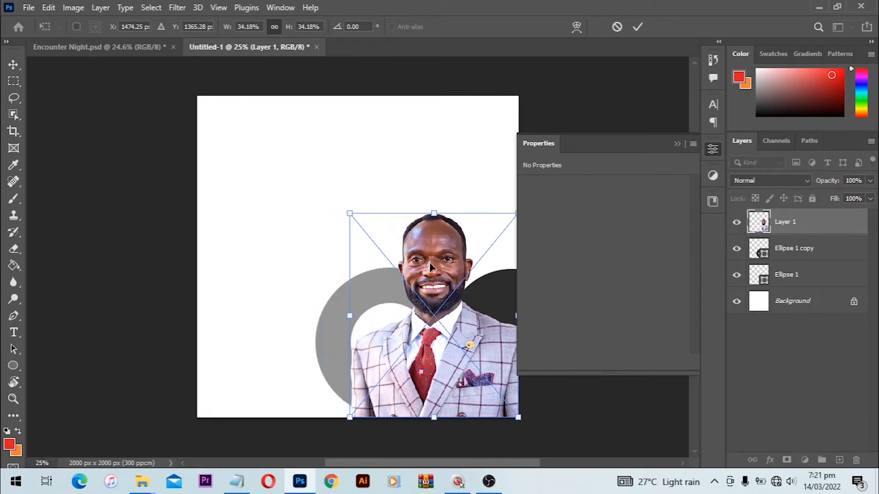
key("Return")
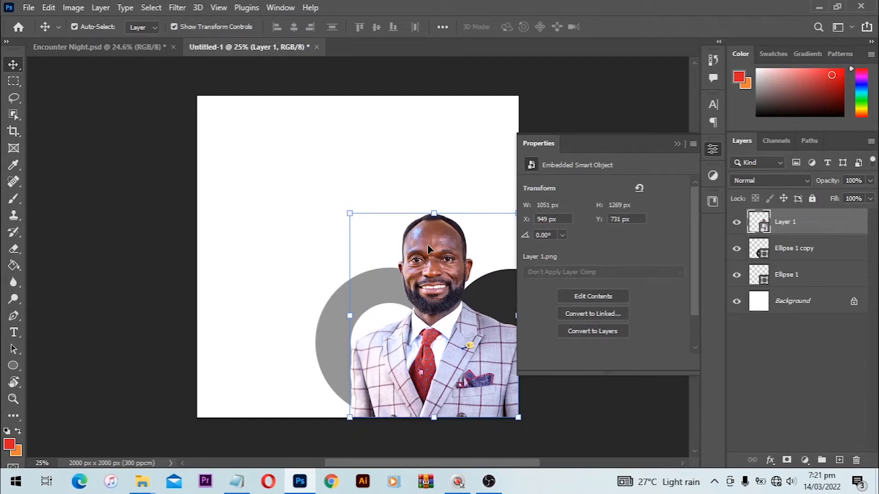
Set the Layer 1 portrait's blend mode to Luminosity and deselect the layer
left_click(743, 178)
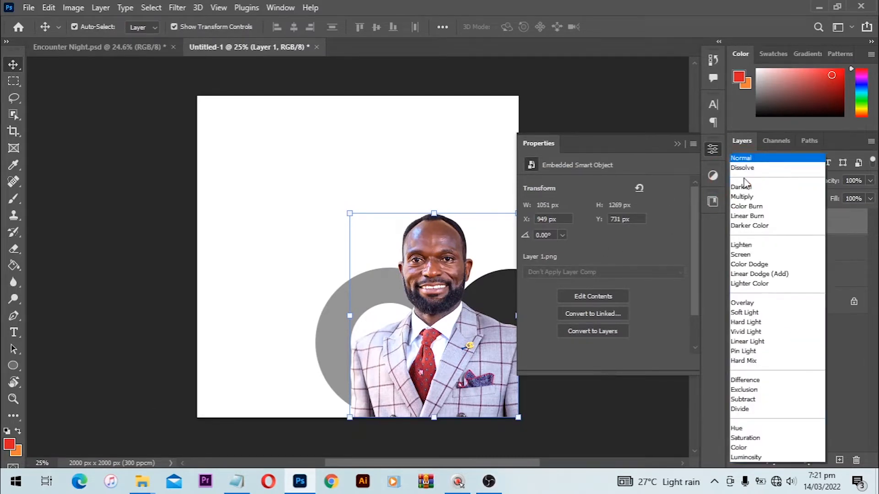
left_click(746, 458)
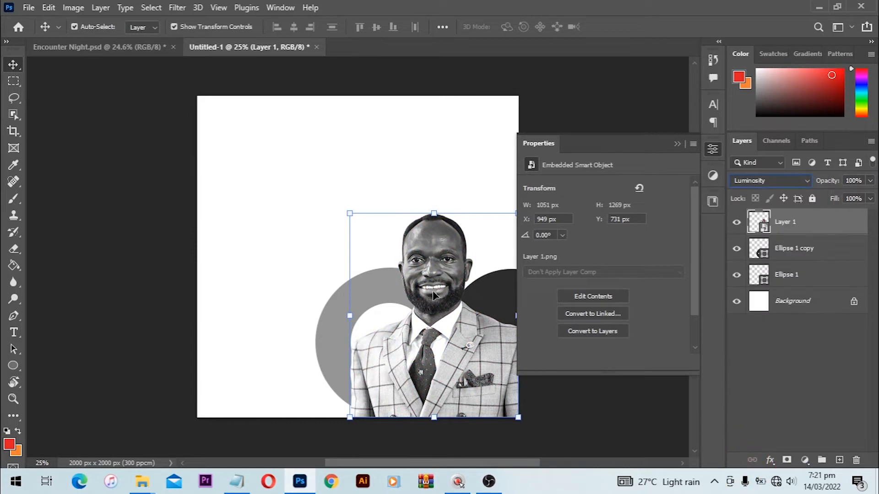
left_click(349, 122)
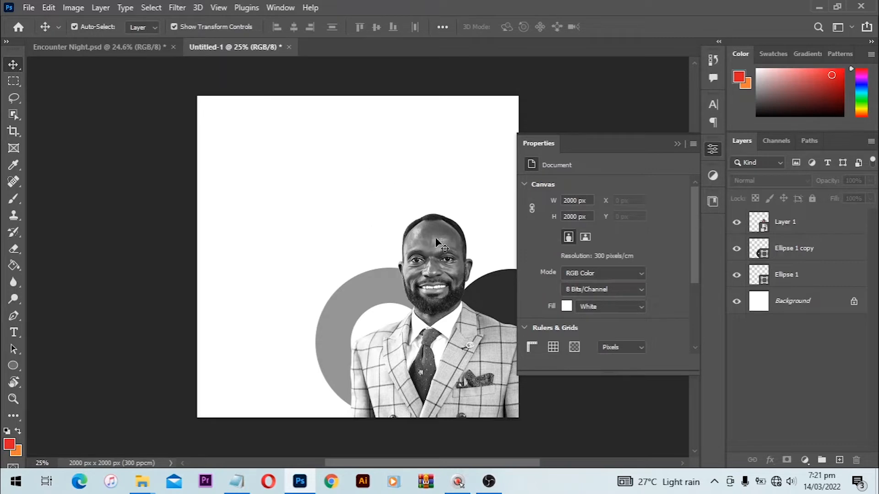
Place the Background choir photo from File Explorer's New folder directly above the Ellipse 1 copy layer, aligned with the canvas's top edge
left_click(797, 258)
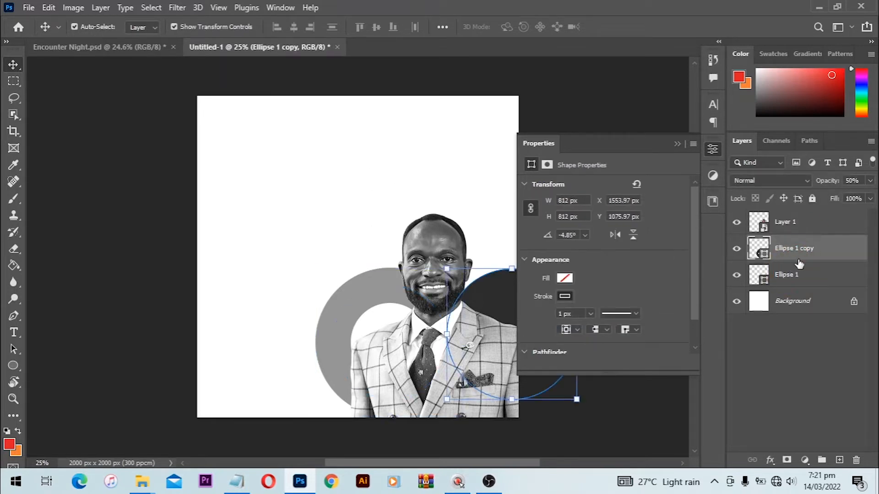
left_click(814, 254)
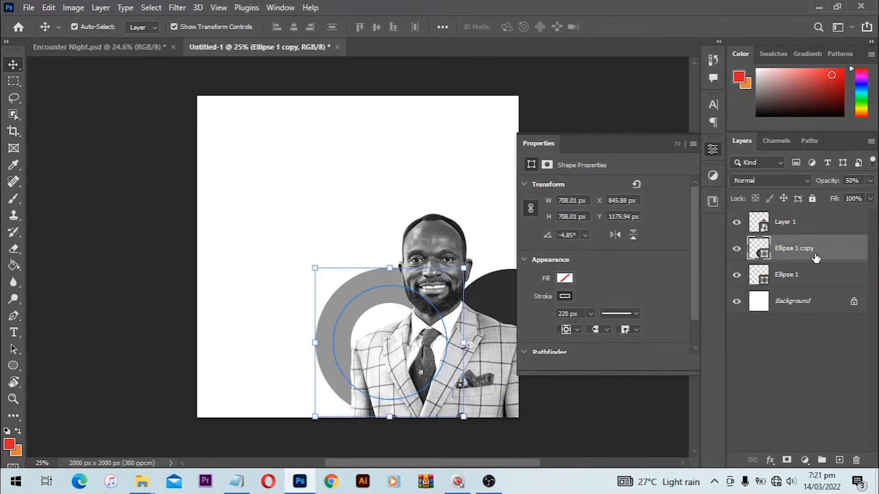
mouse_move(155, 490)
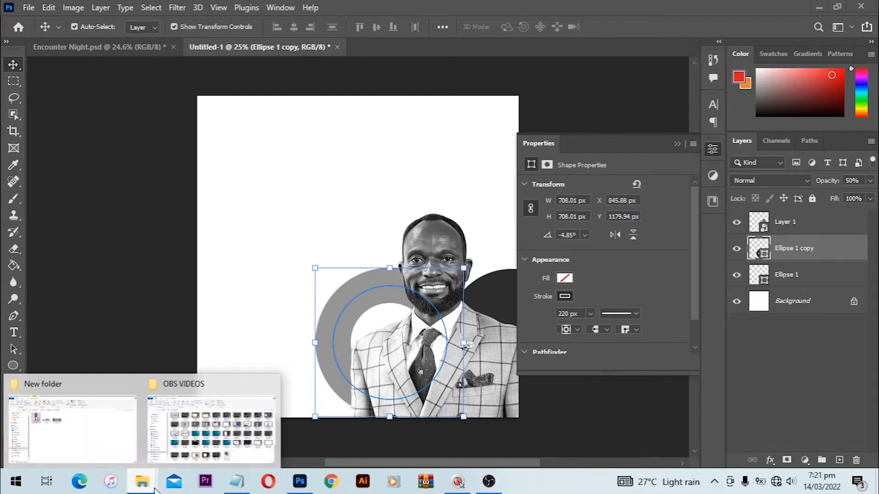
left_click(69, 403)
left_click_drag(341, 195, 374, 146)
key("alt+Tab")
key("shift")
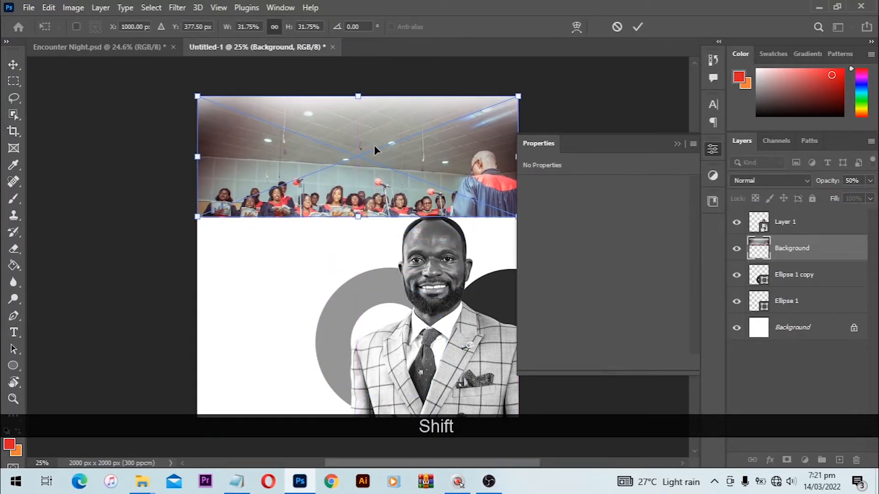
key("Return")
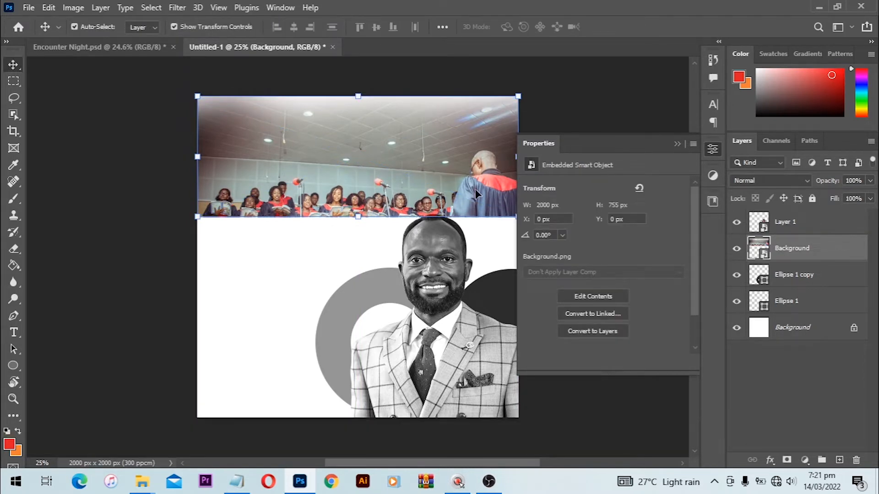
Add a layer mask to the choir photo and paint it black with a 700 px soft brush along the left part of the photo's bottom edge
left_click(786, 460)
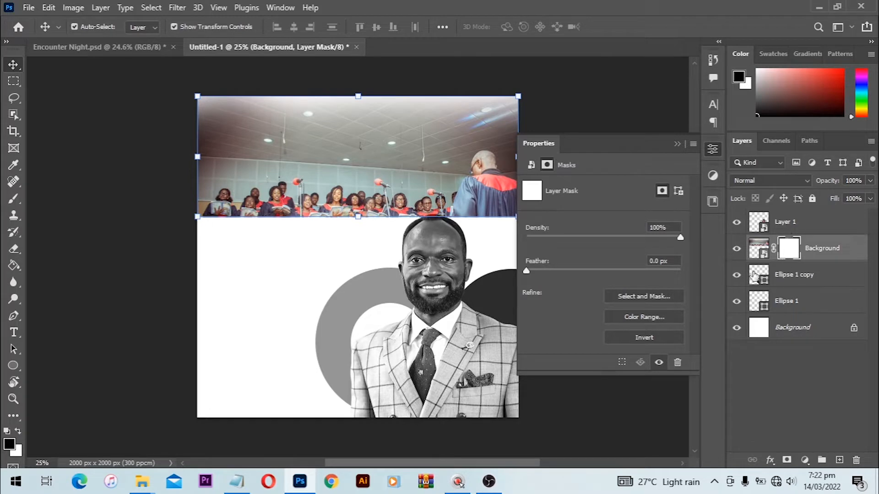
key("b")
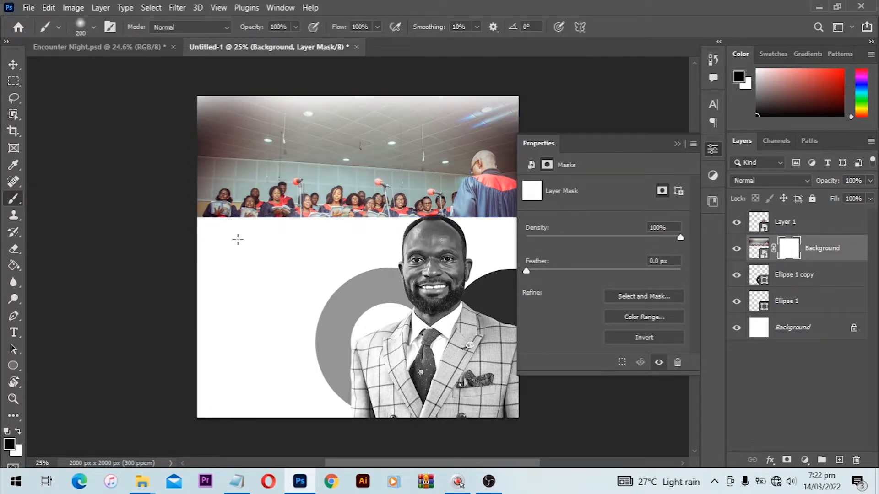
key("Caps_Lock")
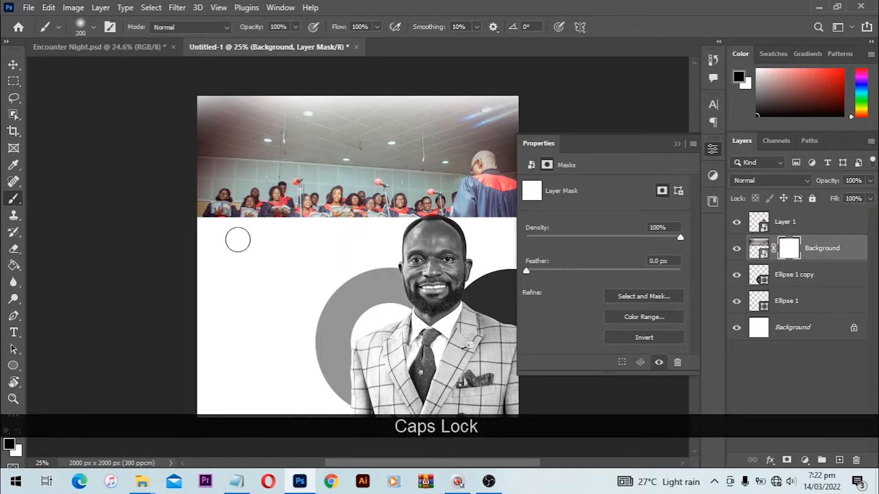
key("bracketright")
key("bracketright")
key("bracketright")
key("bracketright")
key("bracketright")
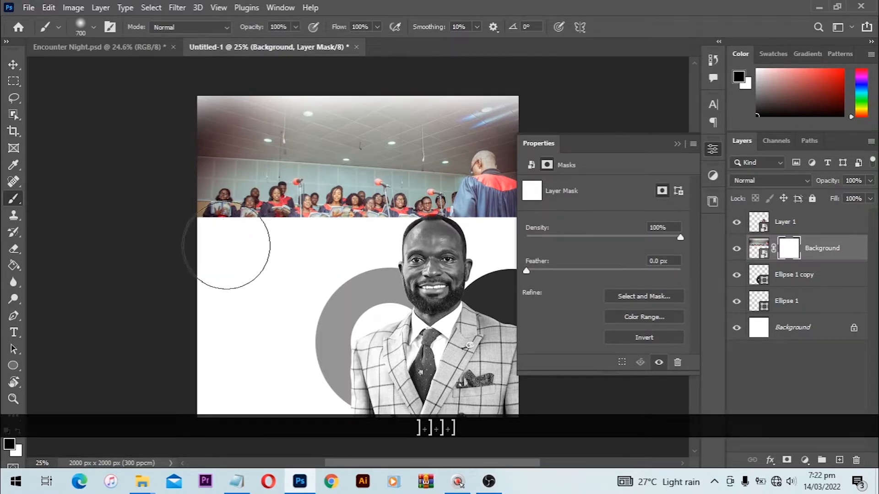
key("bracketright")
key("bracketleft")
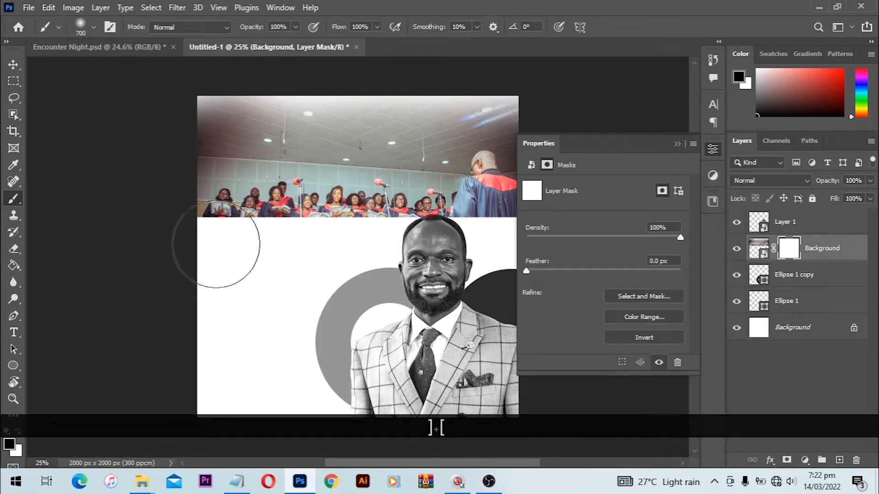
left_click_drag(208, 238, 320, 250)
Set the brush size to 511 px and paint the mask black along the choir photo's whole bottom edge
right_click(319, 254)
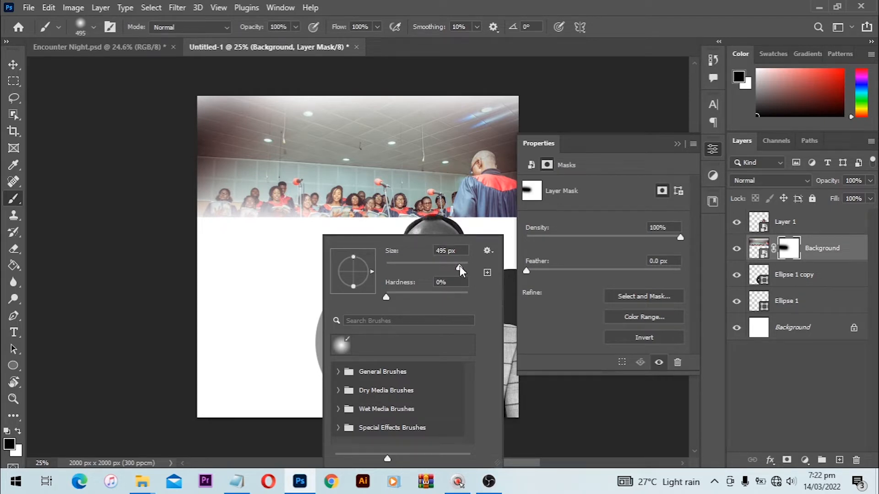
left_click_drag(460, 267, 460, 266)
left_click_drag(462, 269, 460, 267)
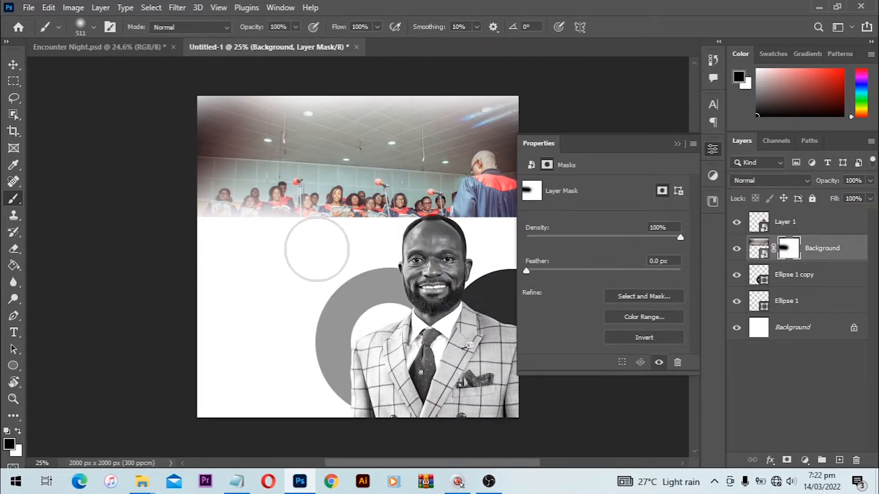
mouse_move(191, 251)
left_mouse_down()
mouse_move(499, 253)
mouse_move(353, 246)
mouse_move(494, 241)
mouse_move(255, 239)
mouse_move(531, 235)
mouse_move(349, 256)
left_mouse_up()
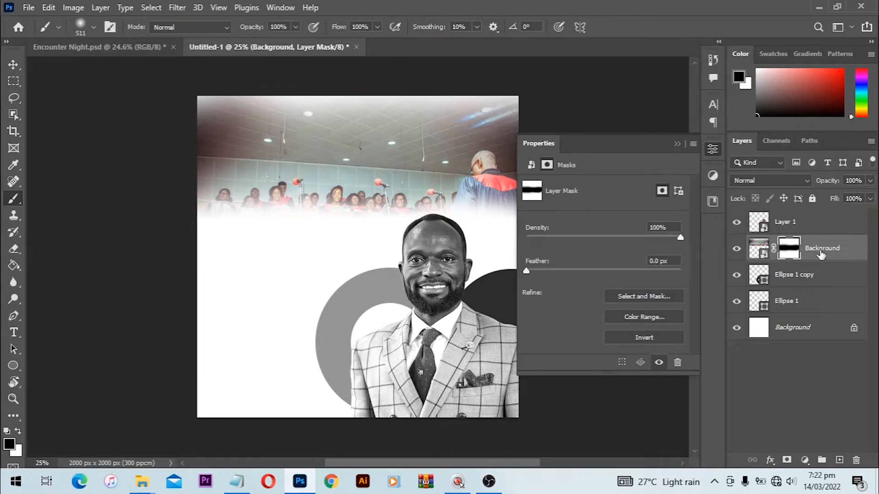
Lower the opacity of the masked choir photo layer to 50%
left_click(847, 251)
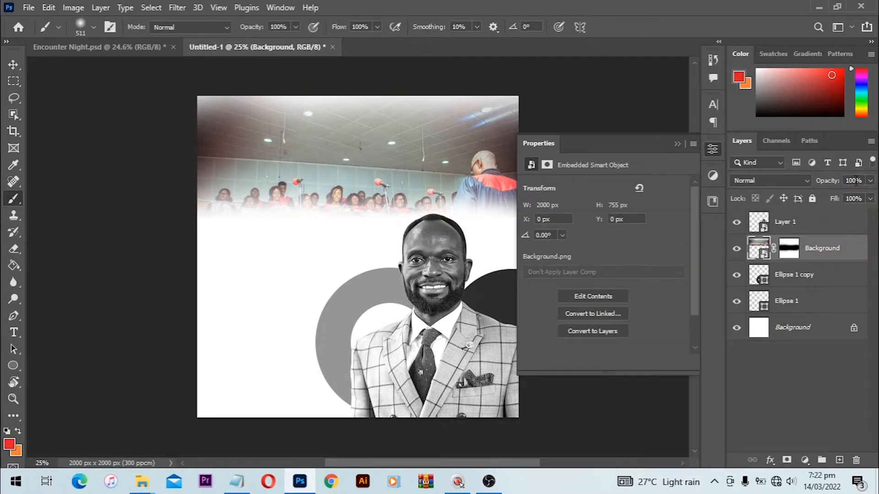
left_click(851, 180)
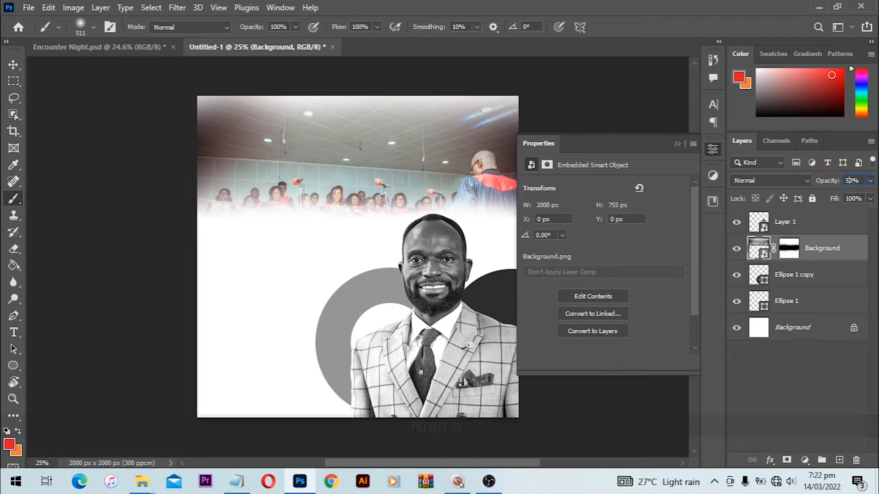
type("50")
key("Return")
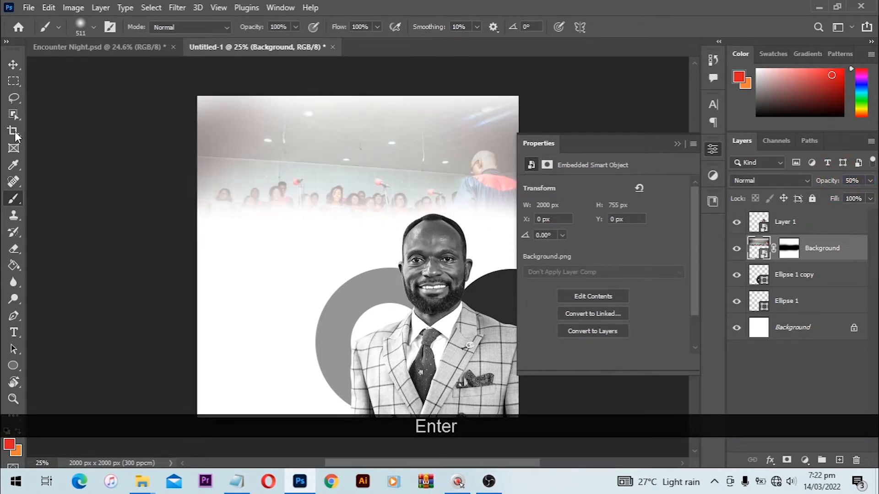
Group the choir photo layer with the Ellipse 1 copy and Ellipse 1 layers
left_click(10, 64)
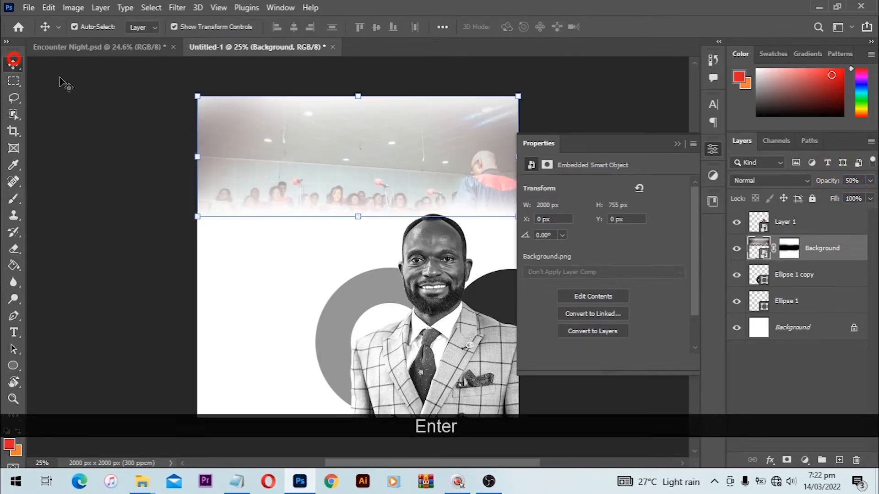
left_click(822, 301, "shift")
key("ctrl+g")
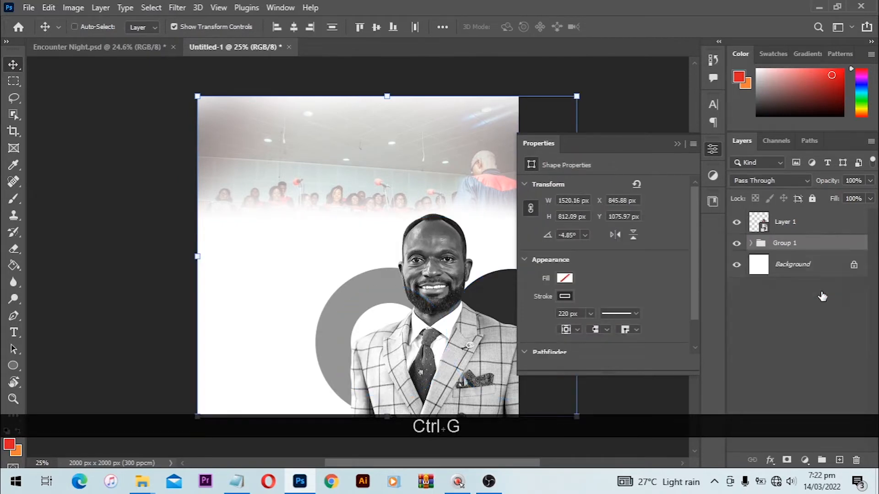
Rename the new group as Background and lock it completely
double_click(781, 243)
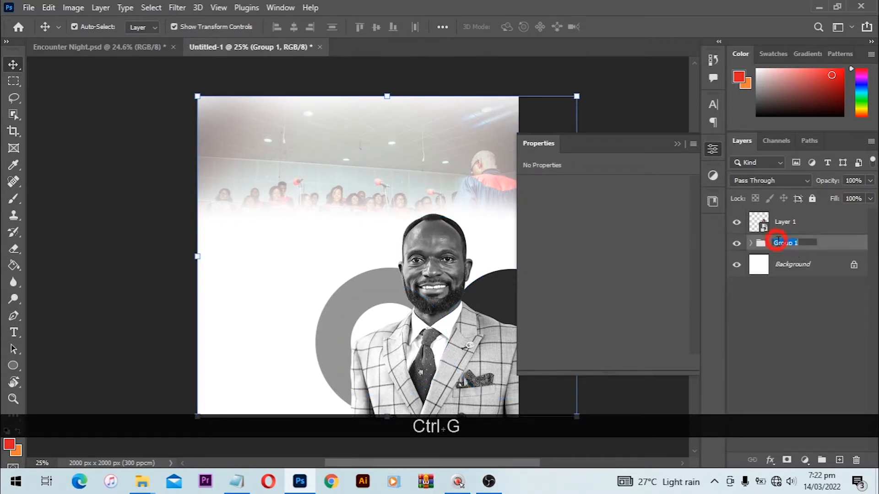
type("Background")
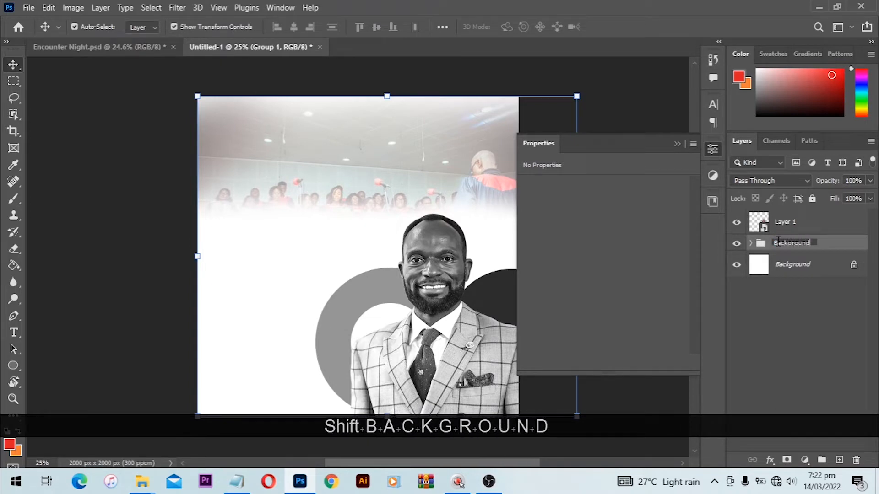
key("Return")
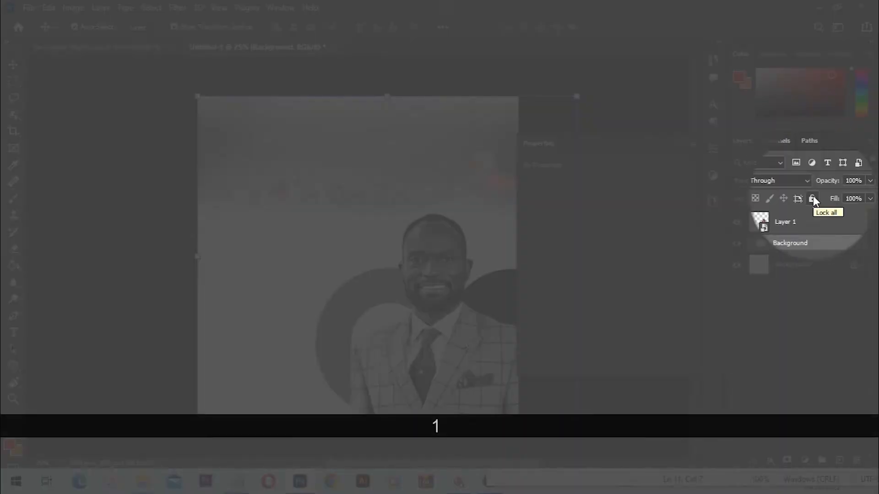
left_click(813, 197)
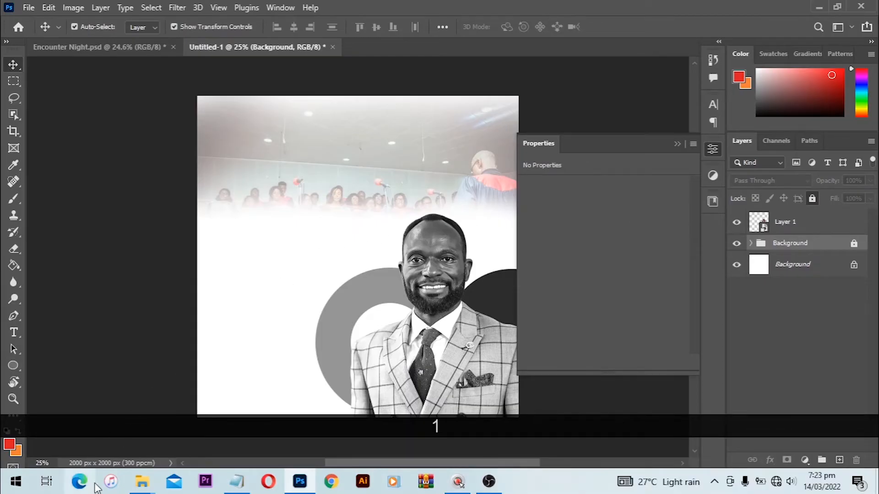
Place the Logo image from File Explorer's New folder, scale it down, and position it near the canvas's top centre above the choir
mouse_move(147, 488)
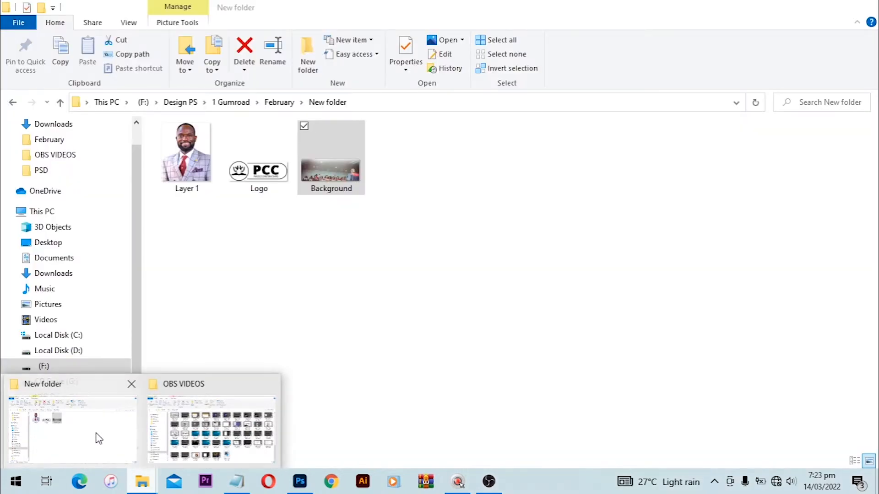
left_click(98, 438)
left_click_drag(259, 178, 326, 249)
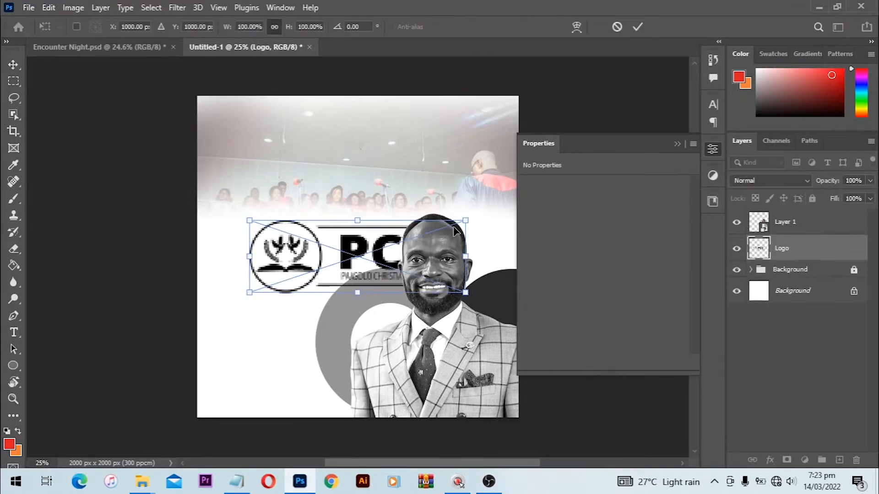
key("alt")
left_click_drag(464, 220, 371, 136)
double_click(370, 133)
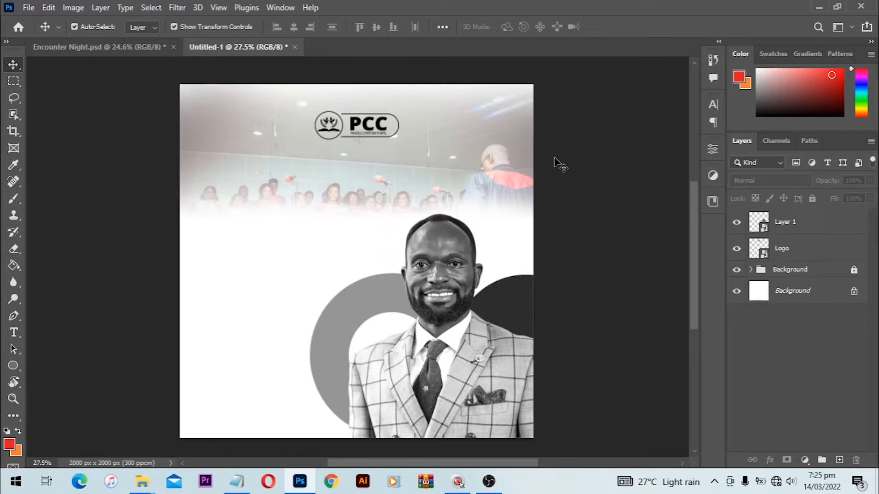
left_click(586, 189)
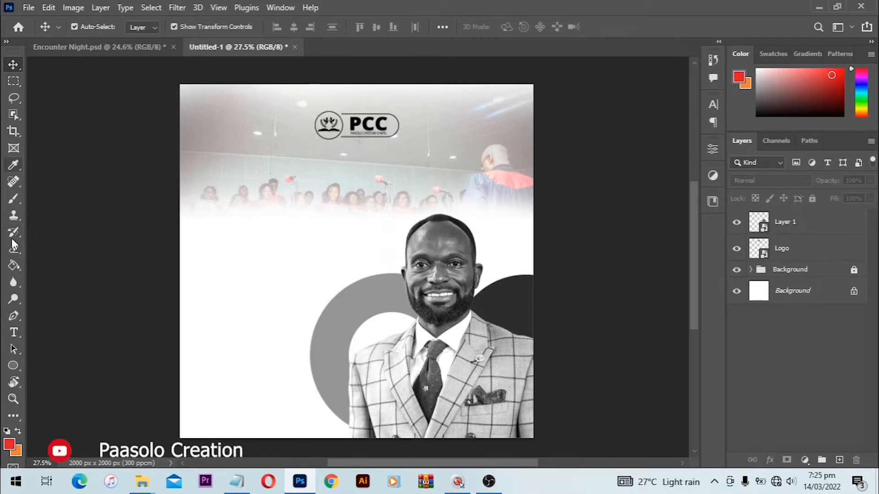
Add a text layer reading "Encounter" below the PCC logo and try to change its font
left_click(14, 334)
left_click(243, 208)
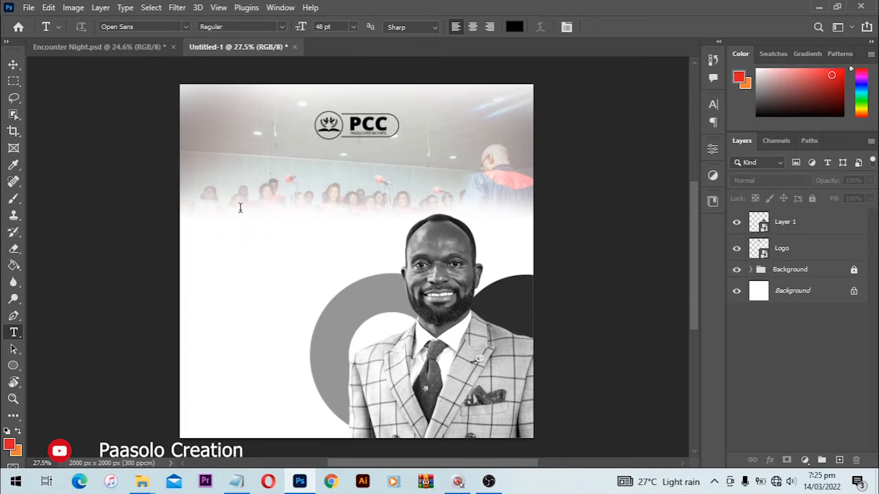
type("En")
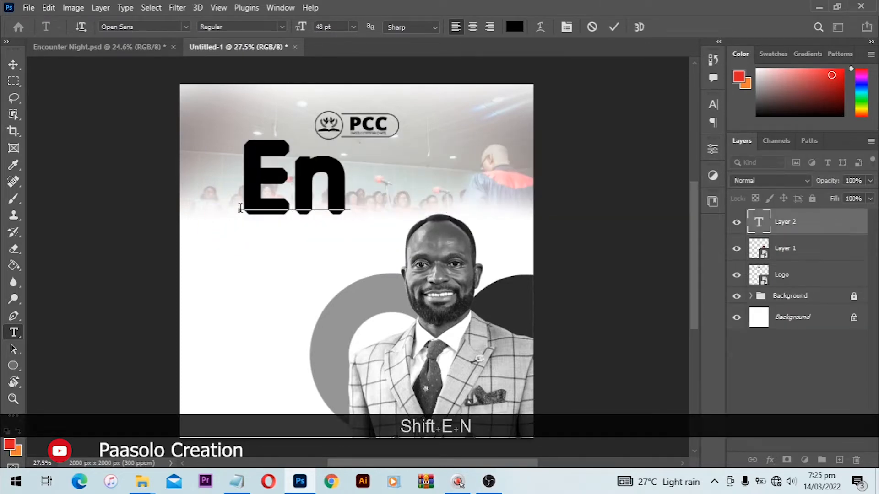
type("counter")
key("BackSpace")
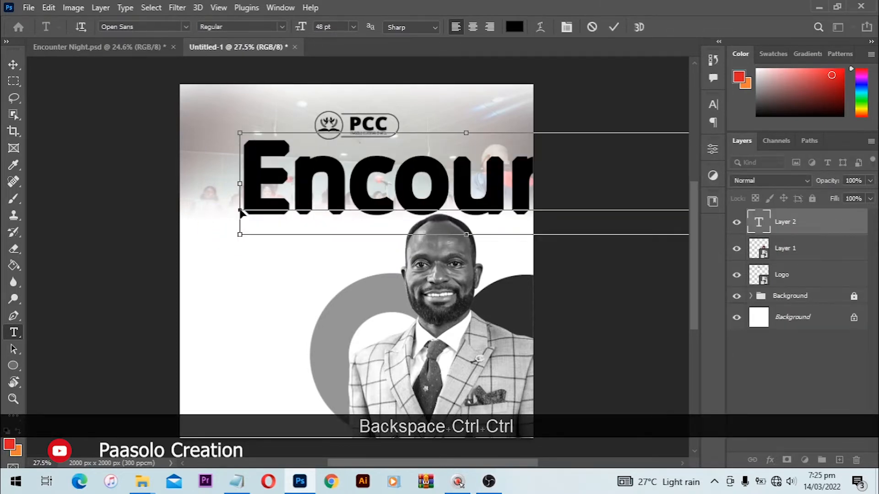
key("ctrl+a")
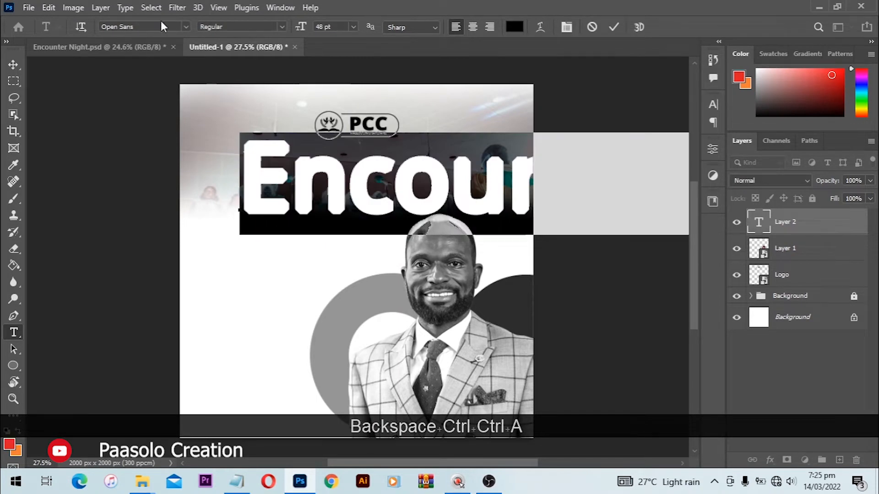
left_click(144, 27)
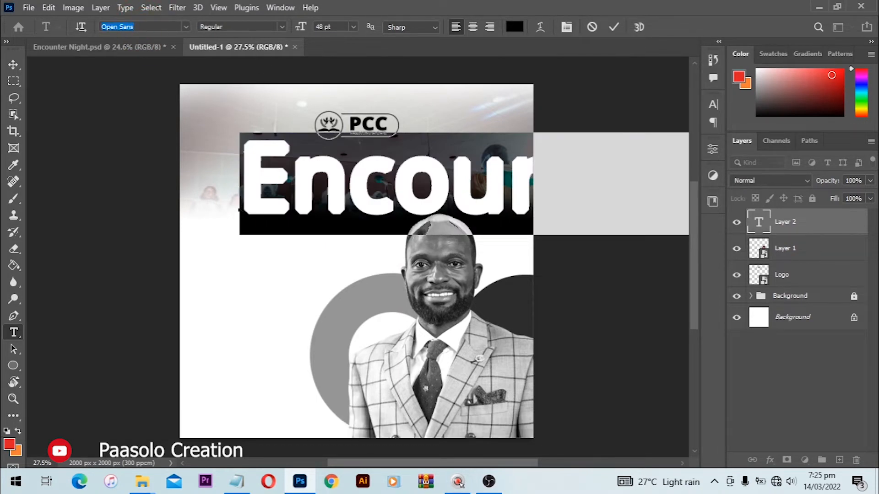
type("be")
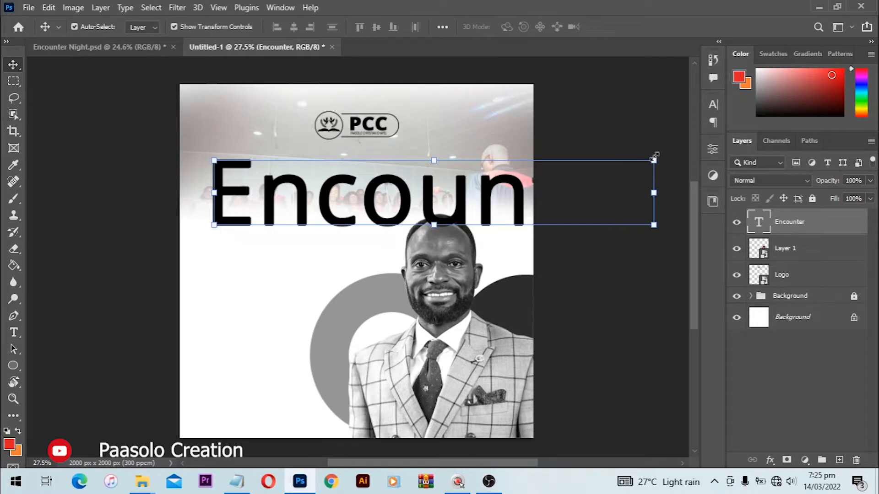
Scale the Encounter text down to about 55.63% and move it up over the lower part of the choir photo
key("ctrl+t")
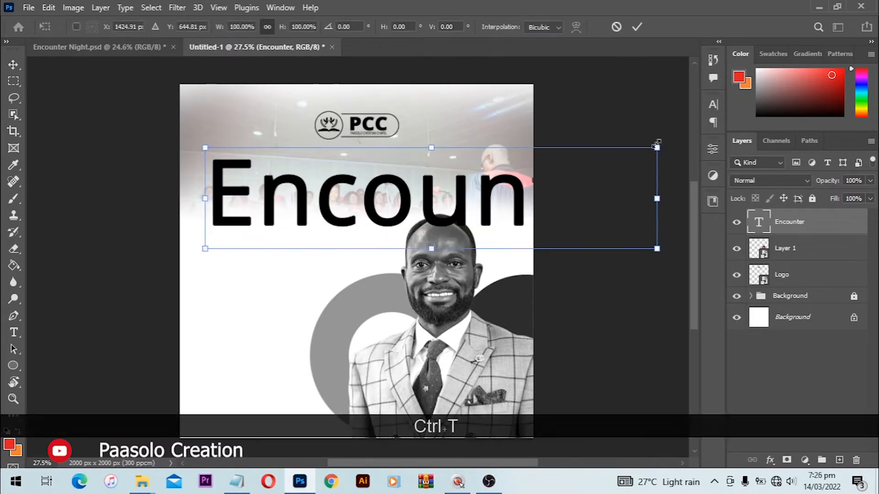
left_click_drag(657, 146, 456, 193)
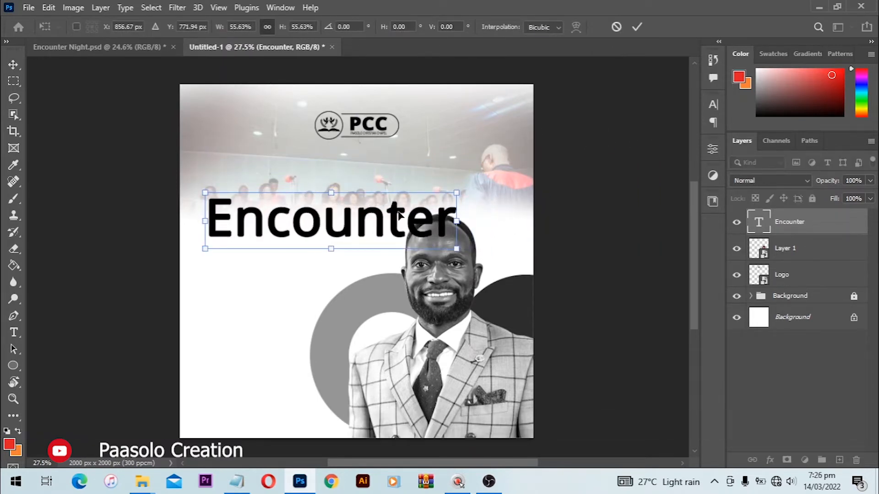
key("Return")
left_click_drag(346, 223, 344, 201)
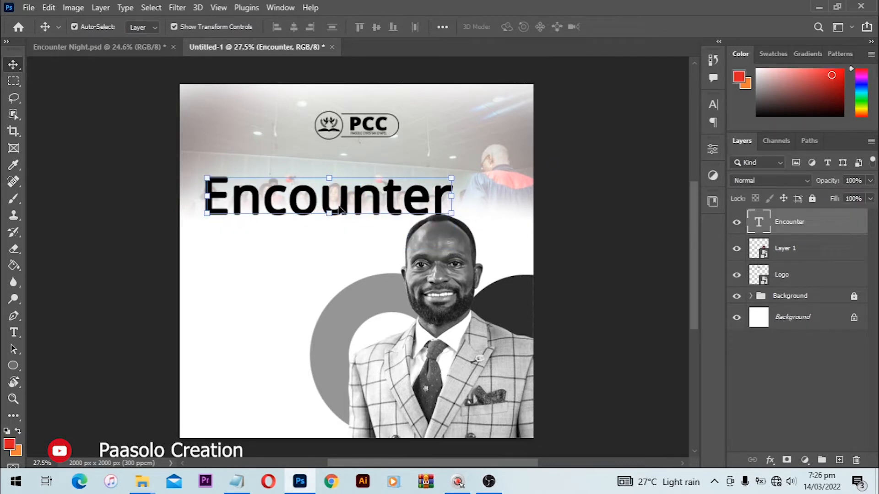
Change the Encounter text's font to Bentho and turn off its faux bold style
left_click(712, 105)
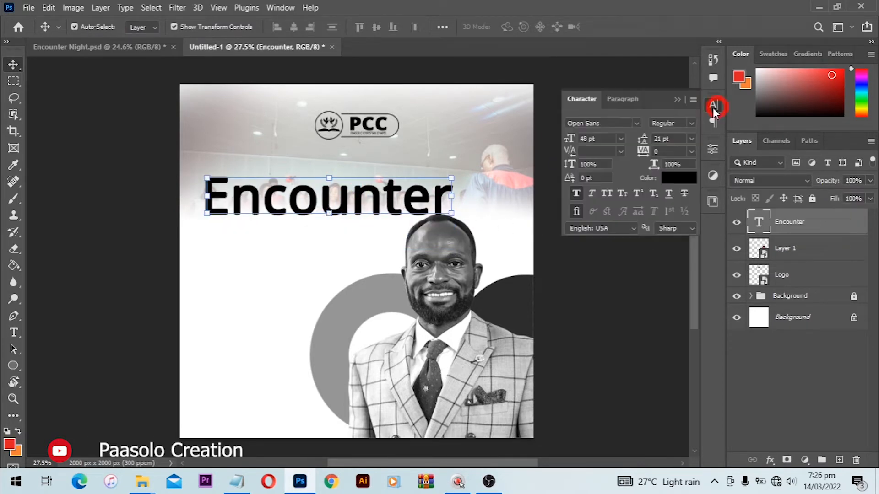
left_click(622, 123)
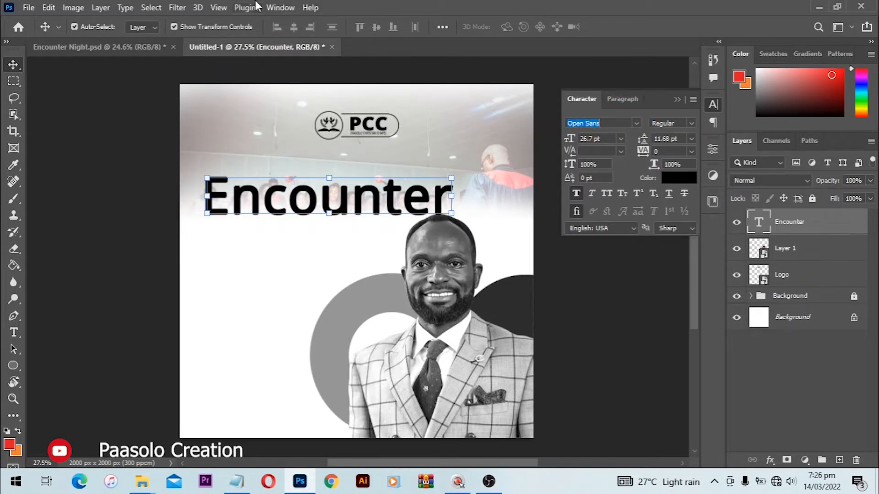
left_click(280, 7)
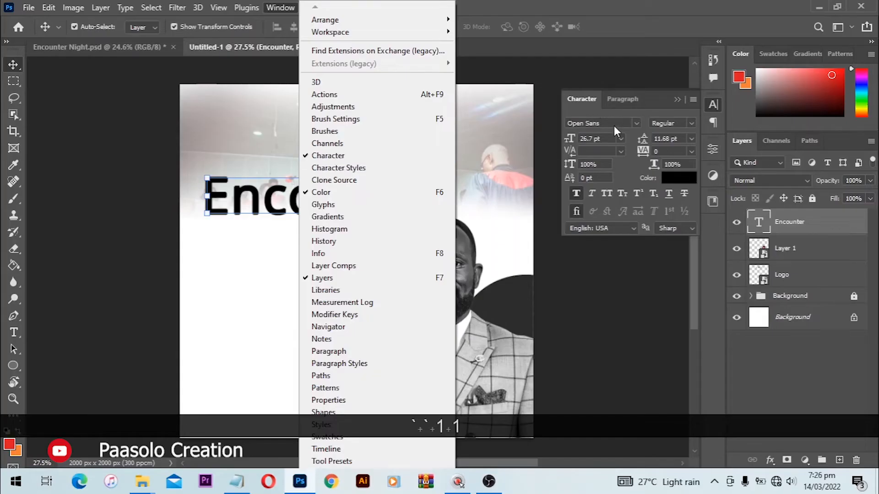
left_click(614, 123)
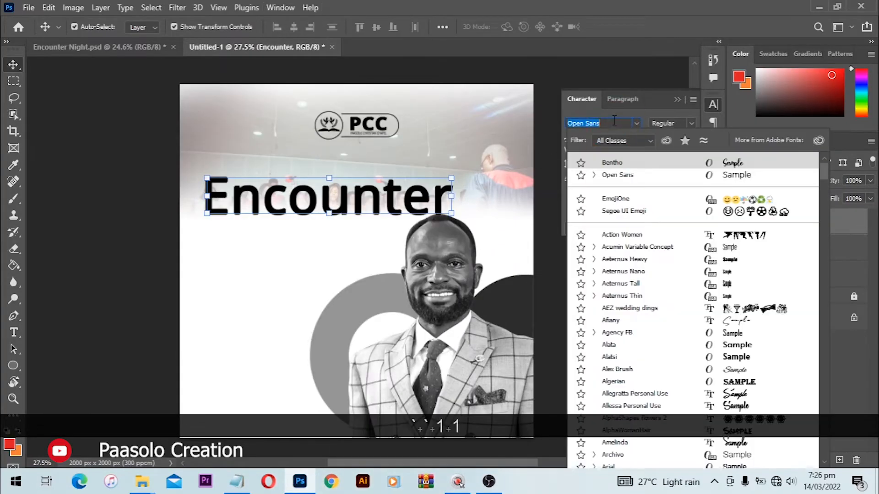
left_click(625, 160)
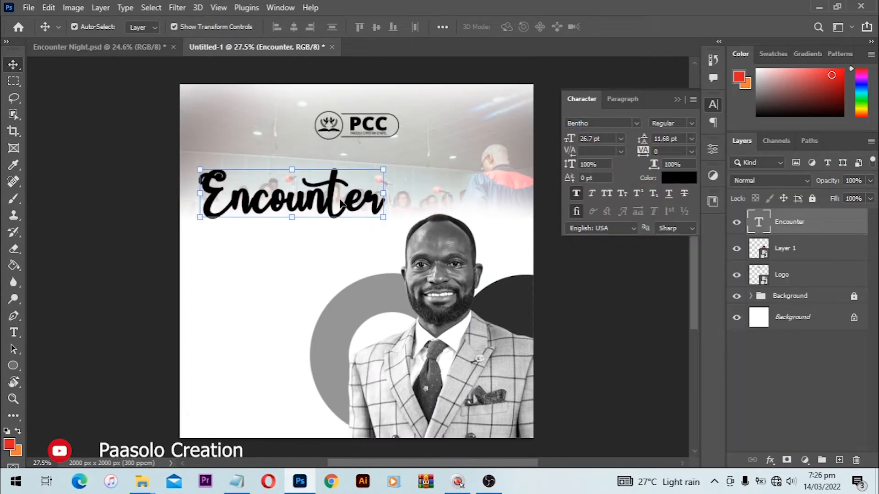
left_click(575, 193)
Move the Encounter text and the portrait slightly lower, and enlarge the text to about 27.98 pt
left_click_drag(306, 196, 315, 213)
left_click_drag(458, 270, 458, 291)
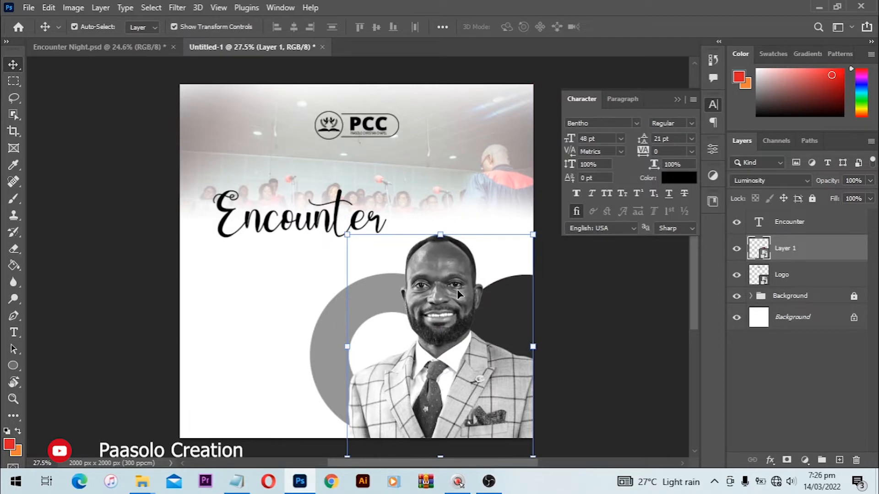
left_click(368, 211)
key("ctrl+t")
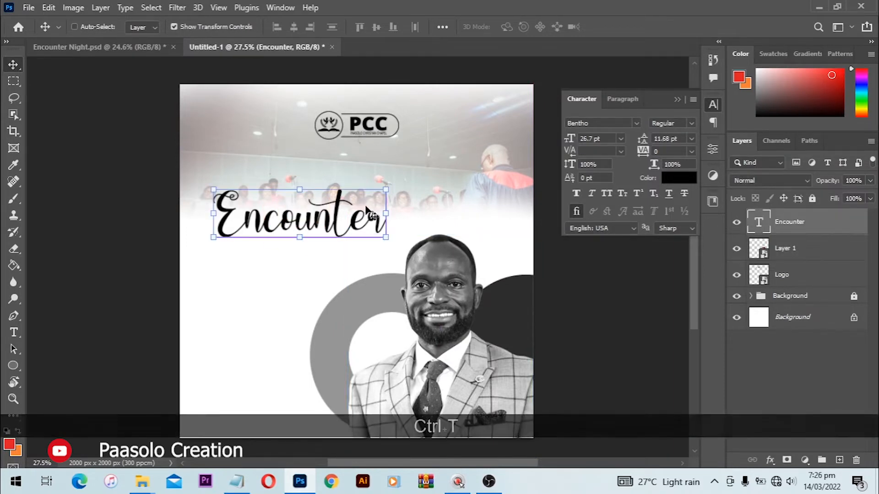
left_click_drag(387, 187, 394, 186)
key("Return")
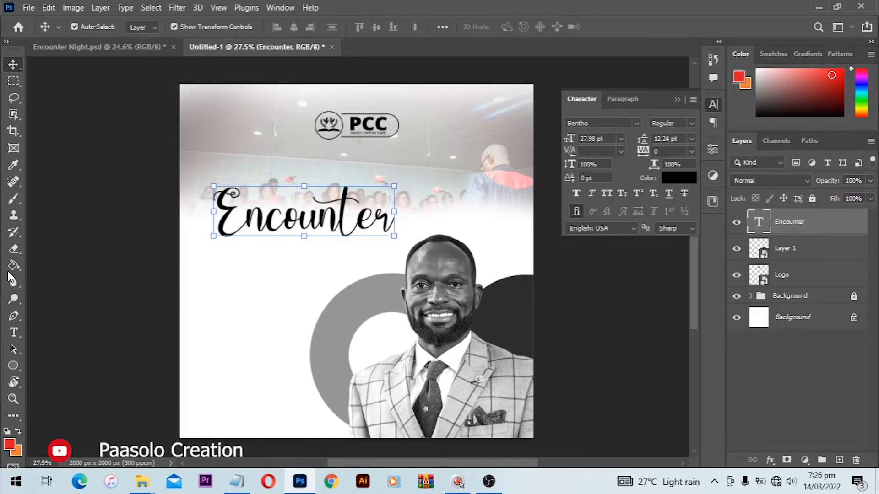
Add a separate text layer reading "Night" in Bell MT Bold at 48 pt
left_click(13, 332)
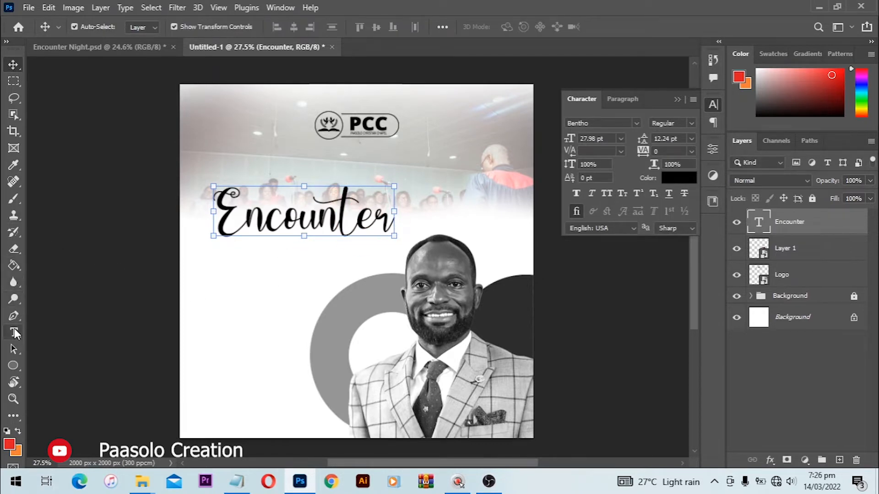
left_click(240, 264)
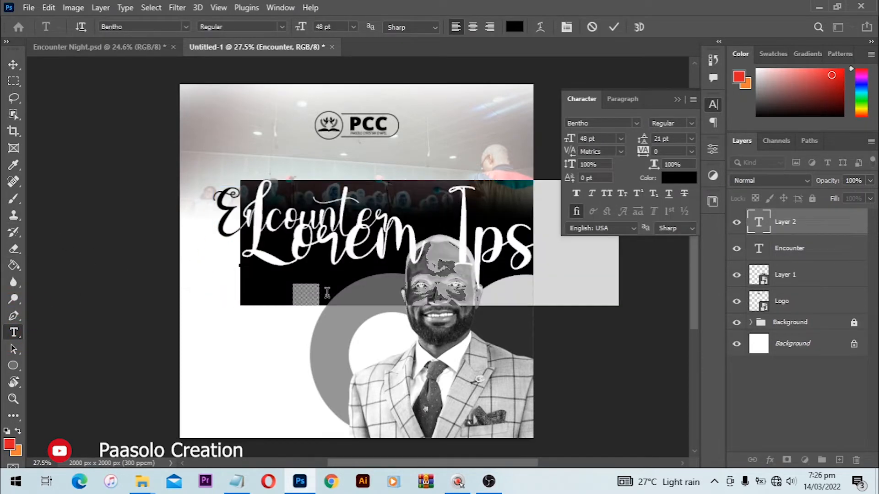
left_click(595, 124)
type("bell")
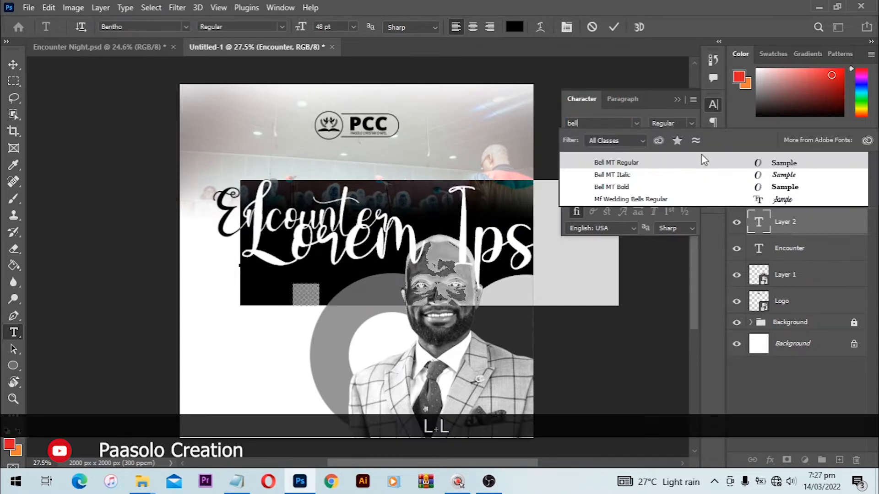
left_click(625, 188)
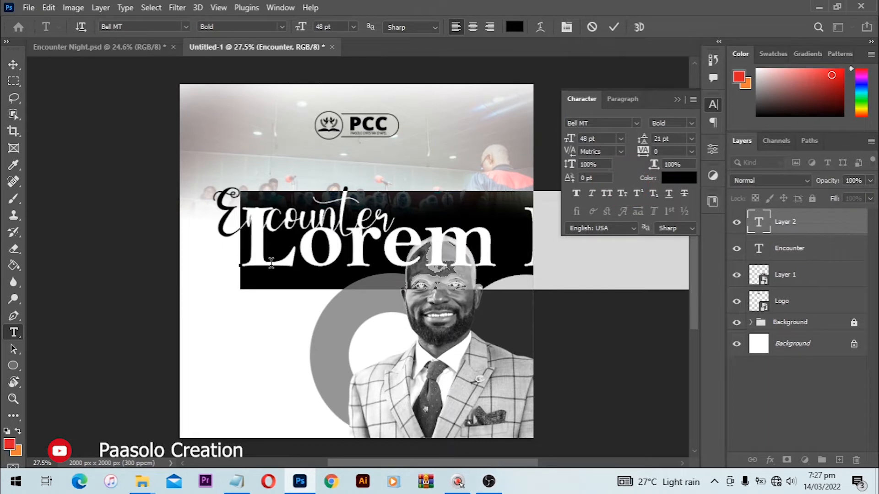
type("NI")
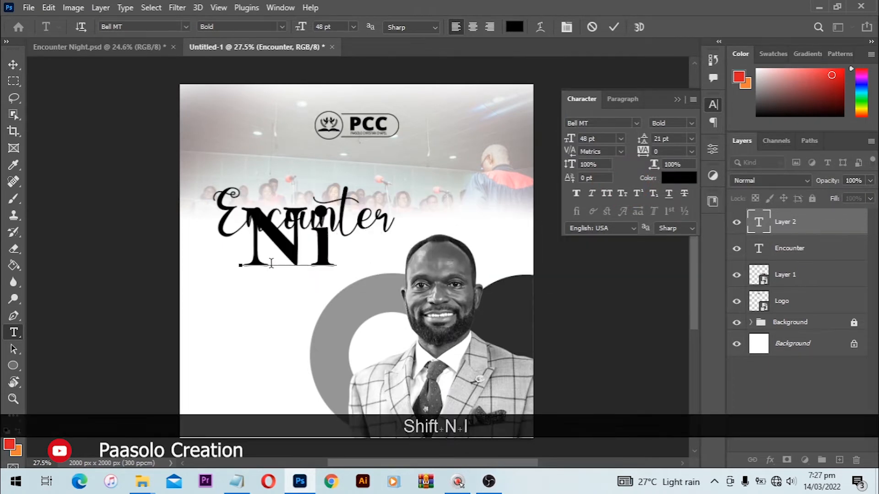
type("ght")
key("Return")
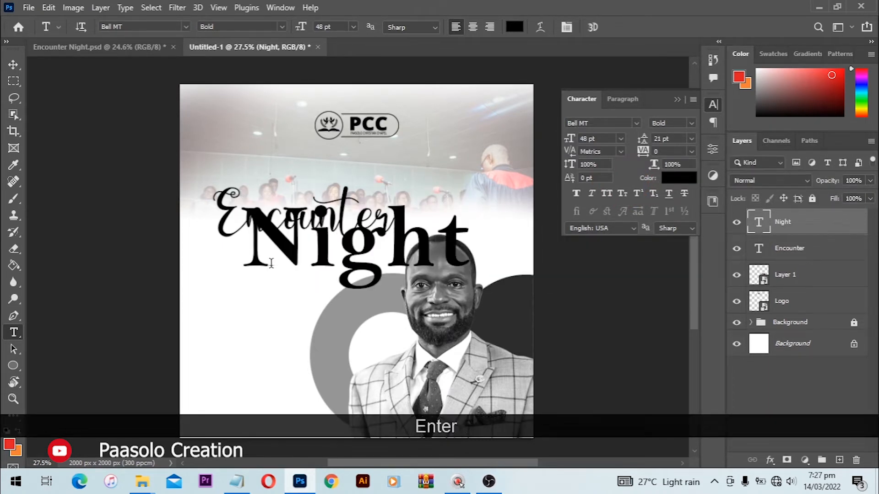
Move the Night text directly beneath Encounter and scale it down proportionally to about 32.69 pt
key("v")
left_click_drag(414, 239, 373, 276)
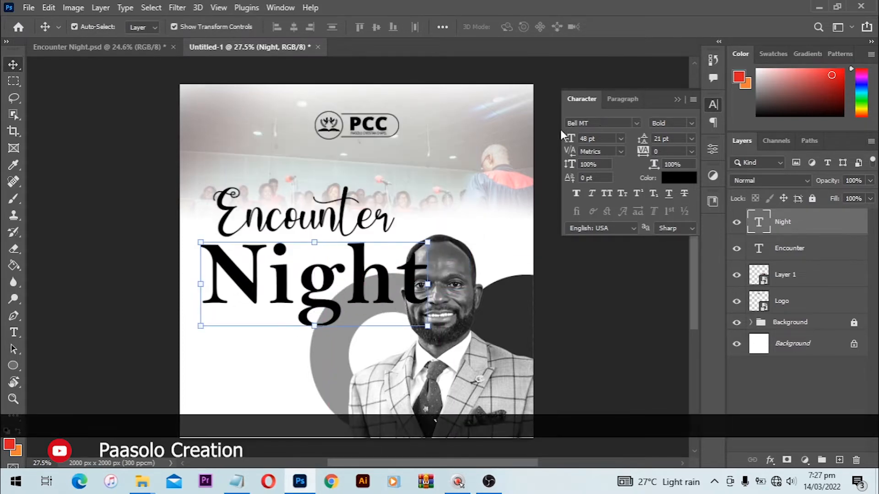
left_click(302, 210)
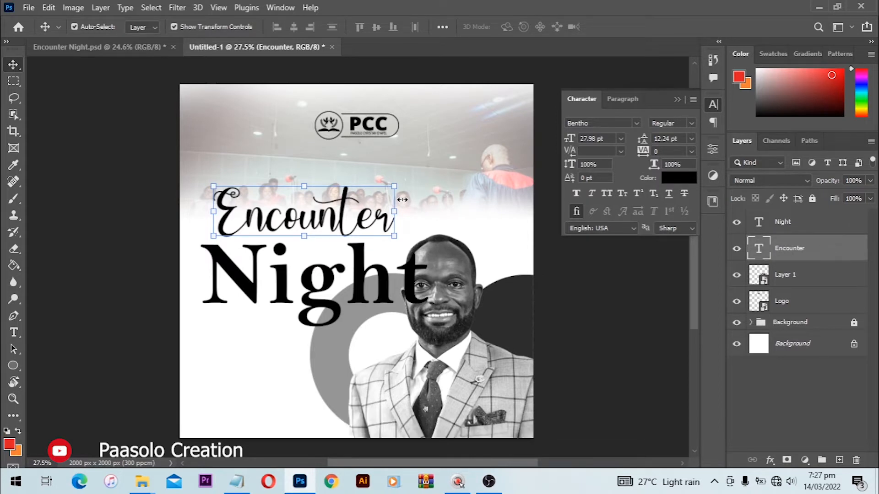
left_click(380, 270)
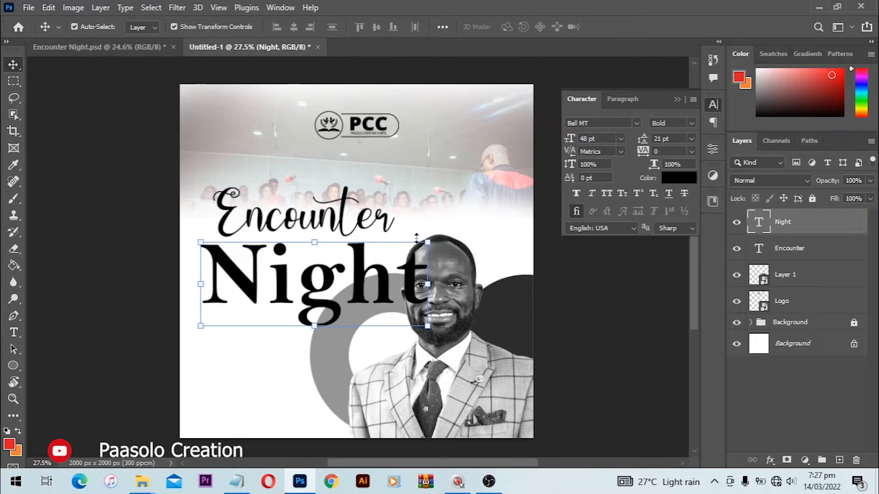
key("ctrl+t")
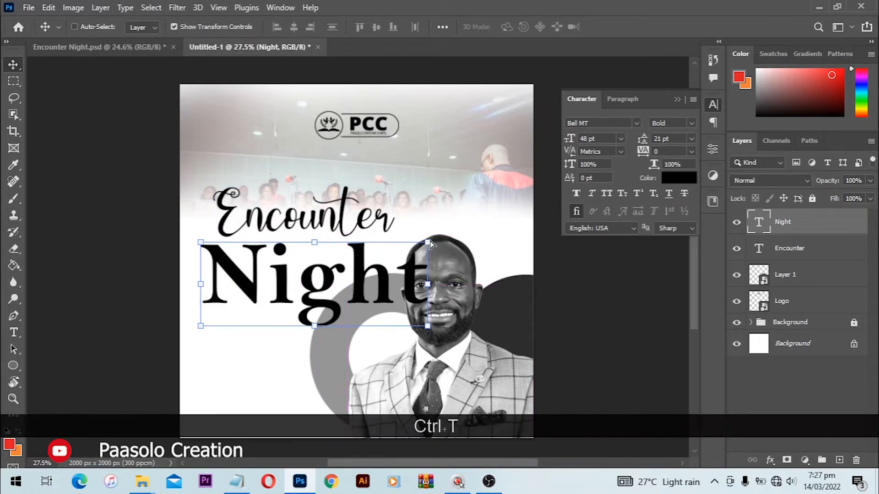
left_click_drag(429, 228, 353, 240)
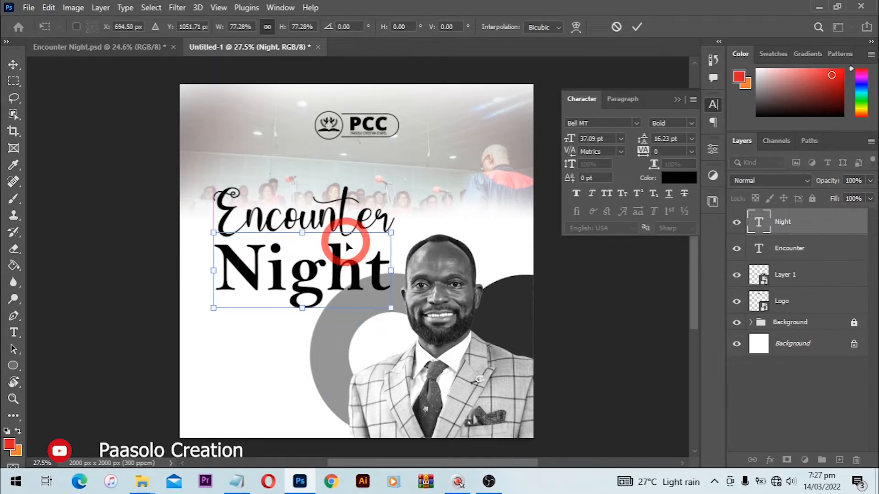
key("alt")
left_click_drag(392, 307, 382, 296)
double_click(342, 270)
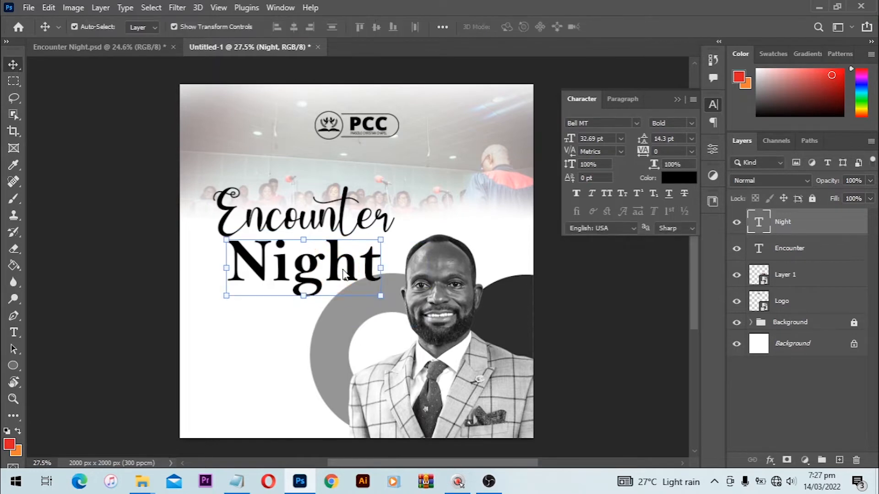
Nudge the Night and Encounter texts together slightly to the left, and deselect them
left_click(297, 223, "shift")
key("Left")
key("Left")
key("Left")
key("Left")
key("Left")
key("Left")
key("Left")
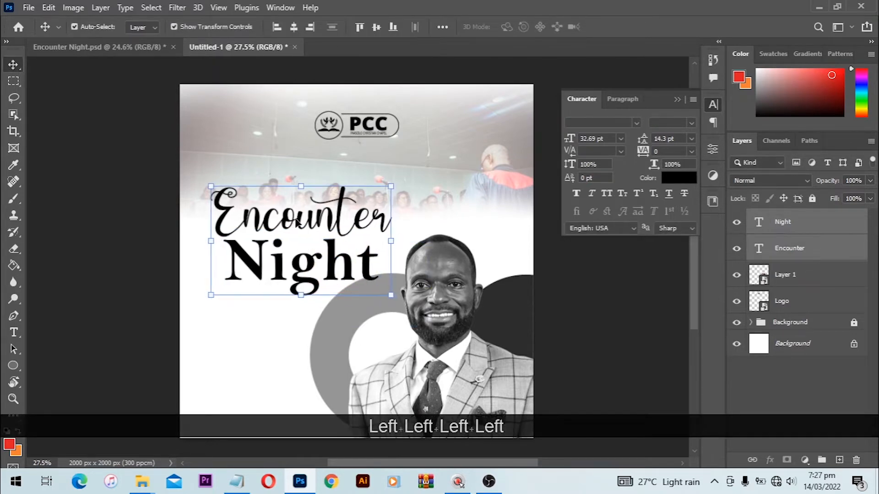
left_click(622, 320)
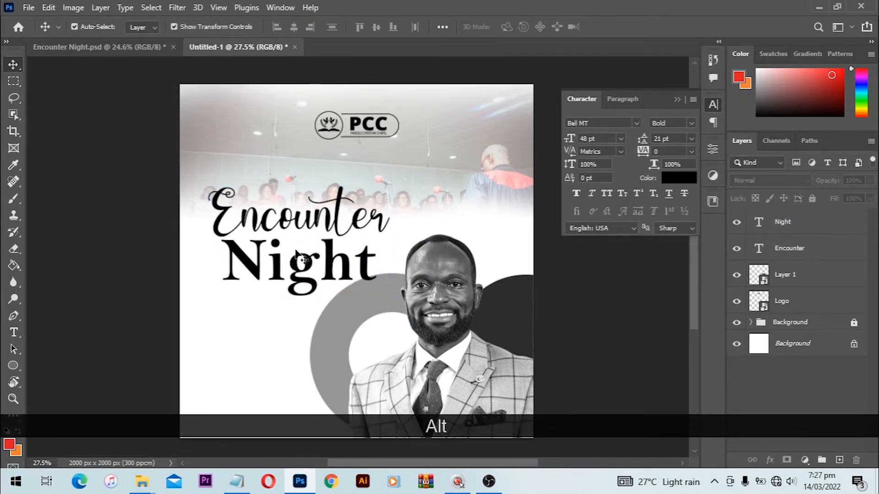
Cut the letter g out of the Night text and fill the gap between "Ni" and "ht" with spaces
scroll(273, 272, "up", 4)
key("t")
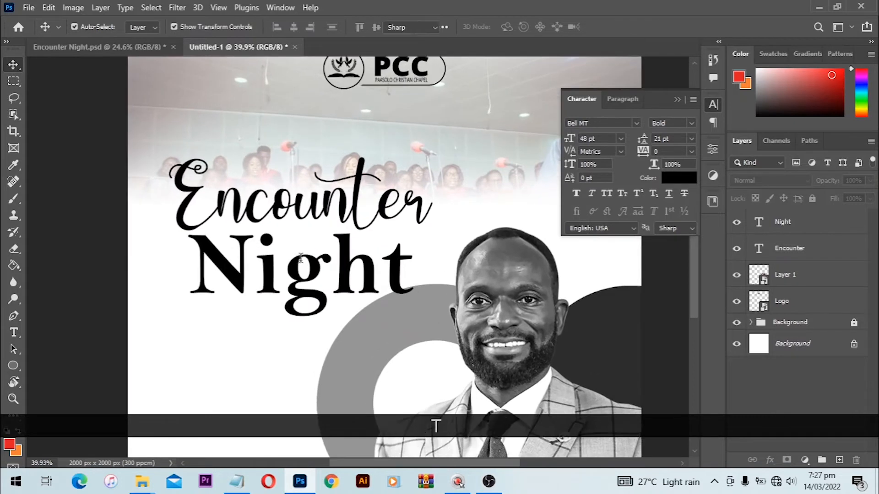
left_click(302, 269)
left_click_drag(285, 270, 316, 272)
key("ctrl")
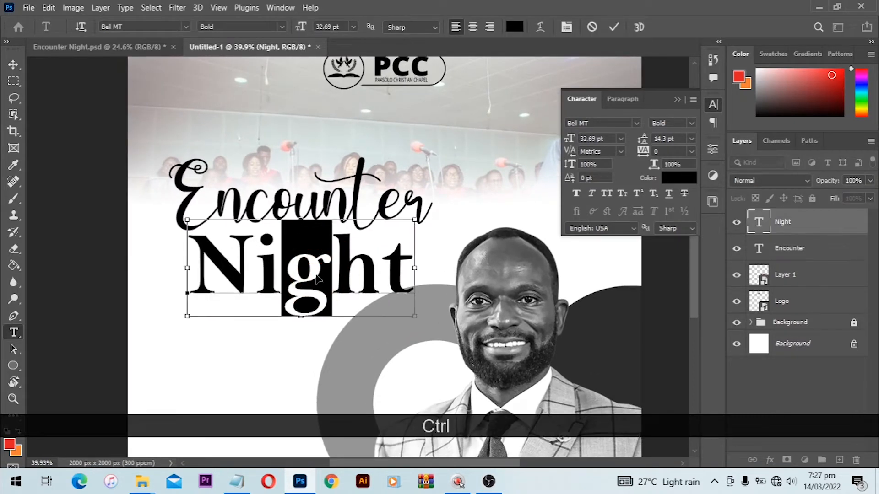
key("ctrl+x")
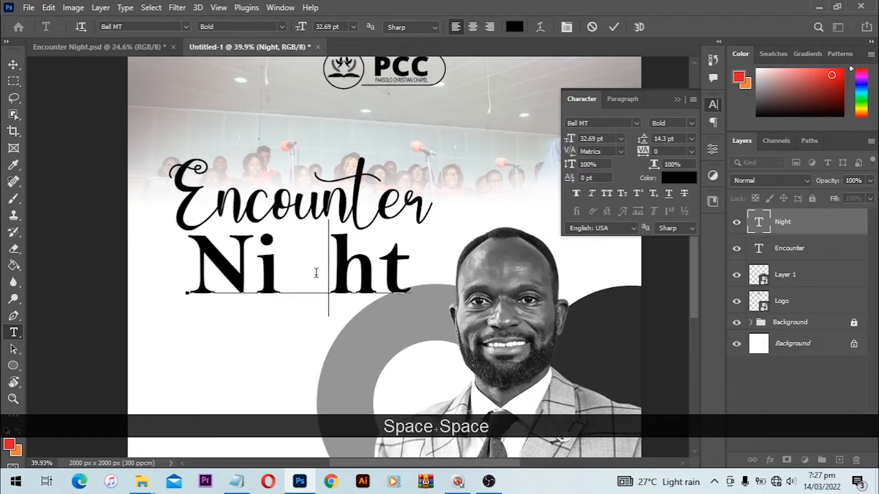
key("KP_Enter")
key("v")
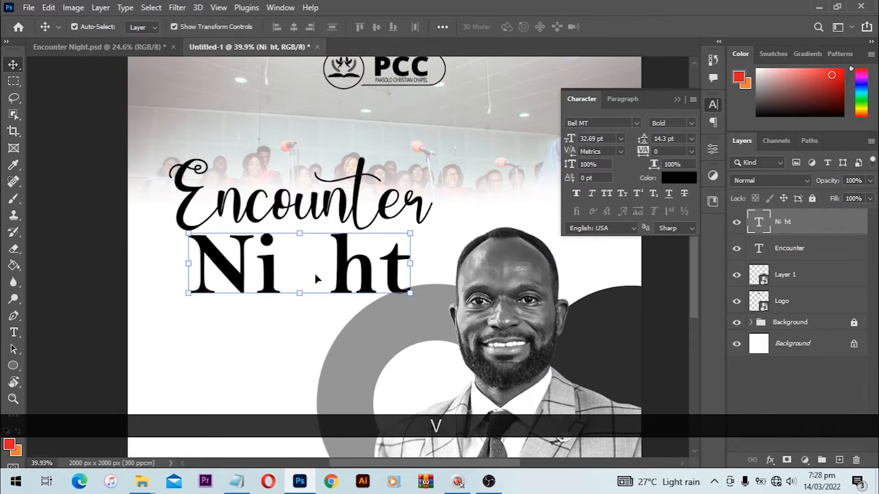
Duplicate the "Ni ht" text layer and move the copy directly below the original
left_click(241, 275)
key("ctrl")
key("ctrl+j")
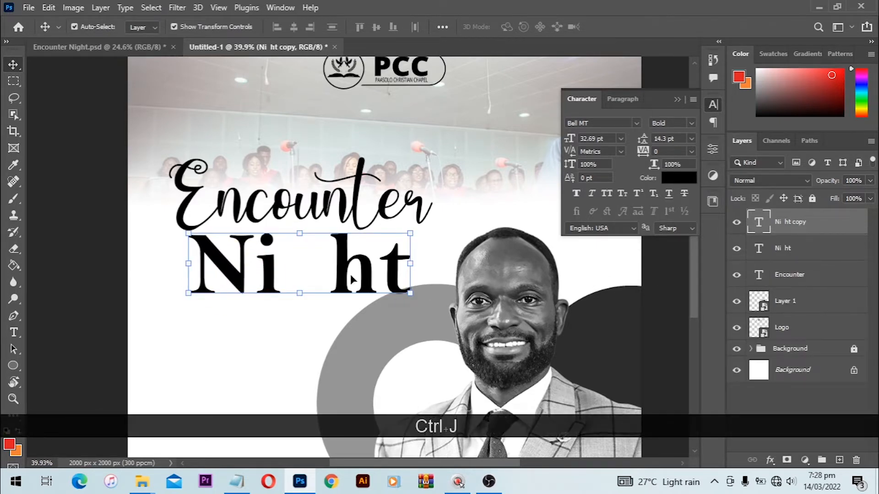
left_click_drag(220, 271, 224, 326)
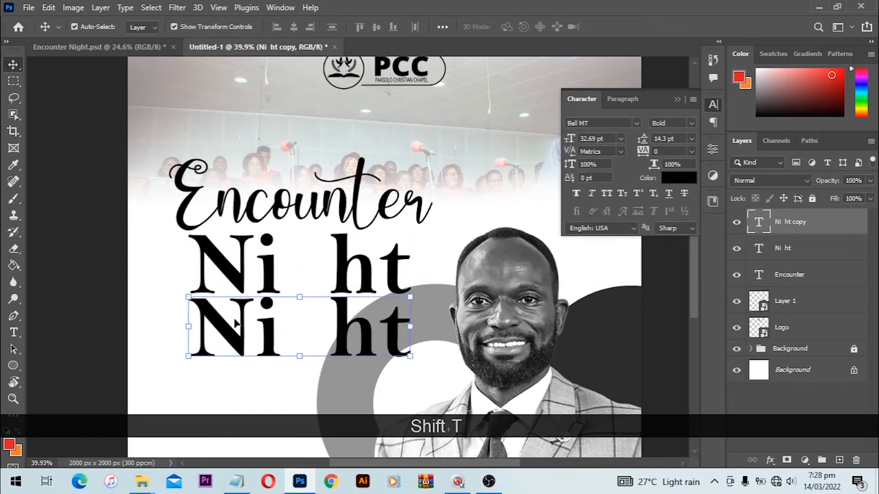
Replace the duplicated text's content with the previously cut letter "g"
key("t")
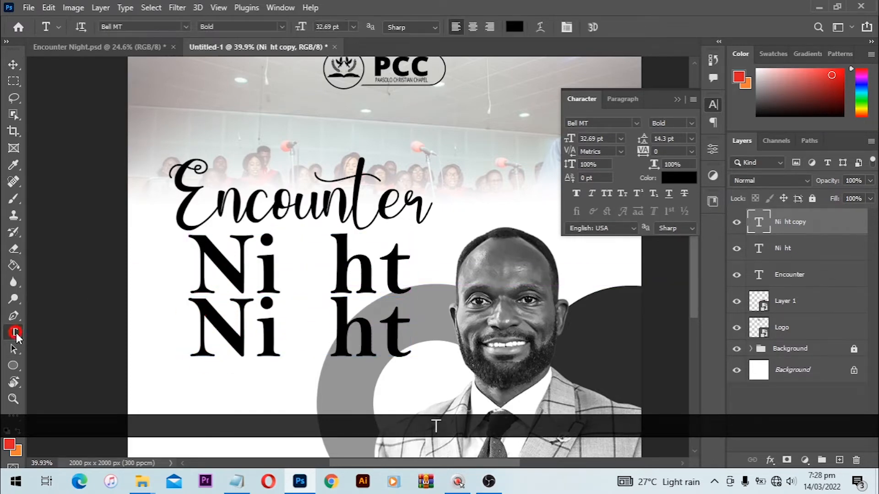
key("Tab")
key("Tab")
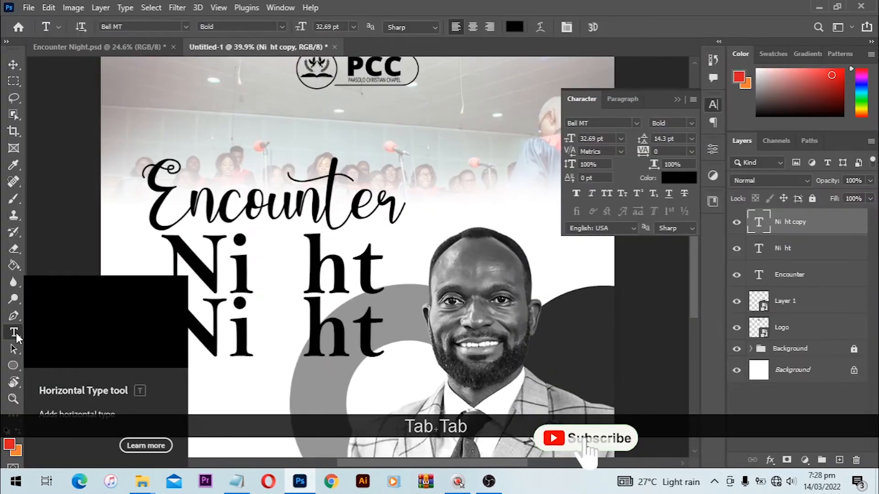
left_click(234, 328)
key("ctrl+a")
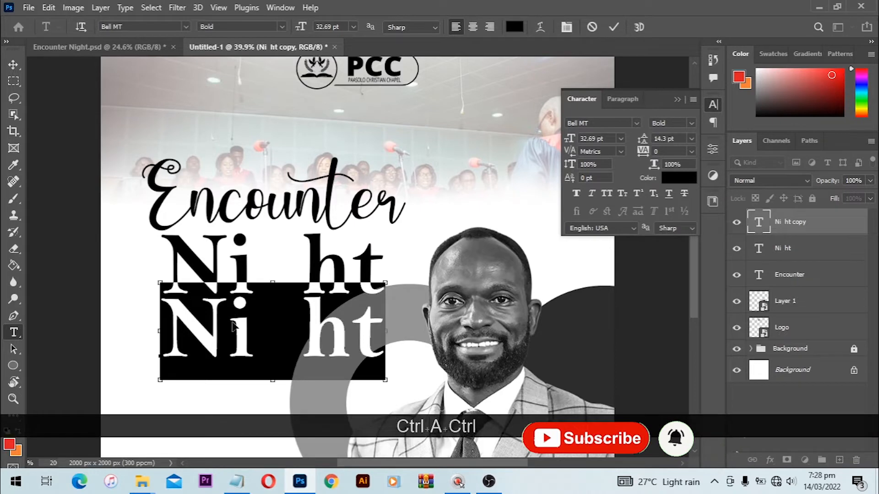
key("ctrl+v")
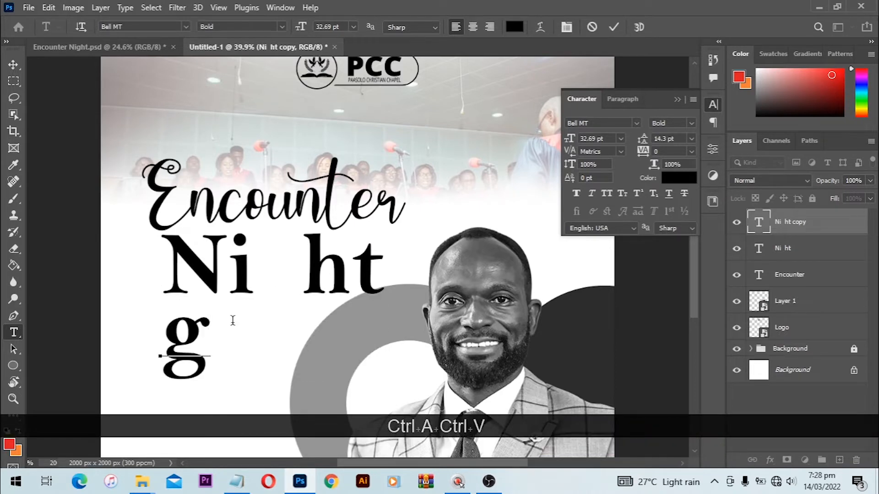
key("Return")
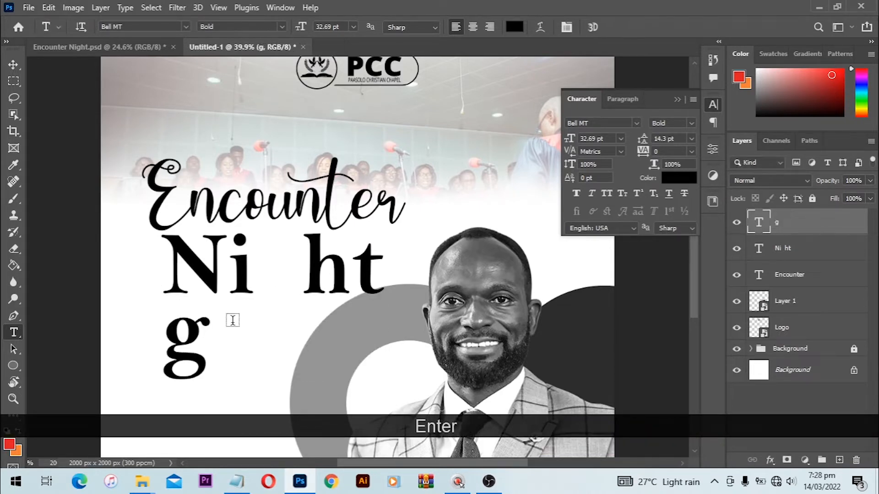
Move the letter g into the gap between "Ni" and "ht" and nudge it right to even the spacing
key("v")
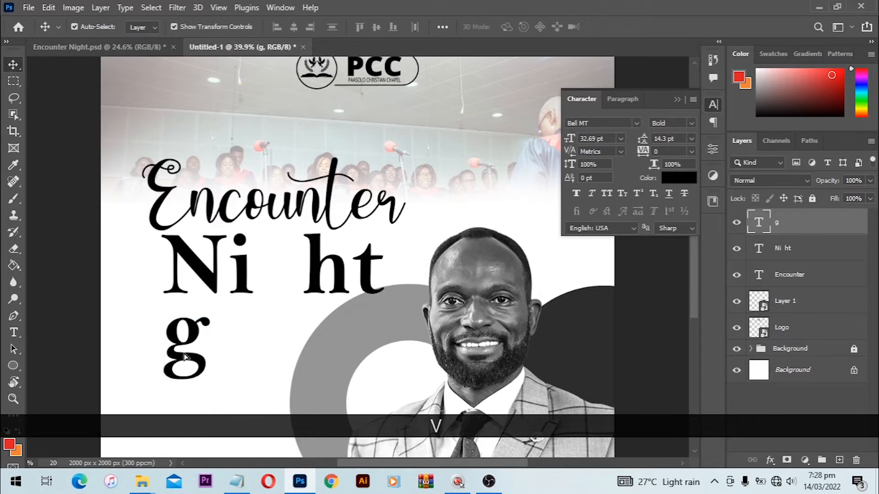
left_click_drag(183, 354, 272, 295)
key("Right")
key("Right")
key("Right")
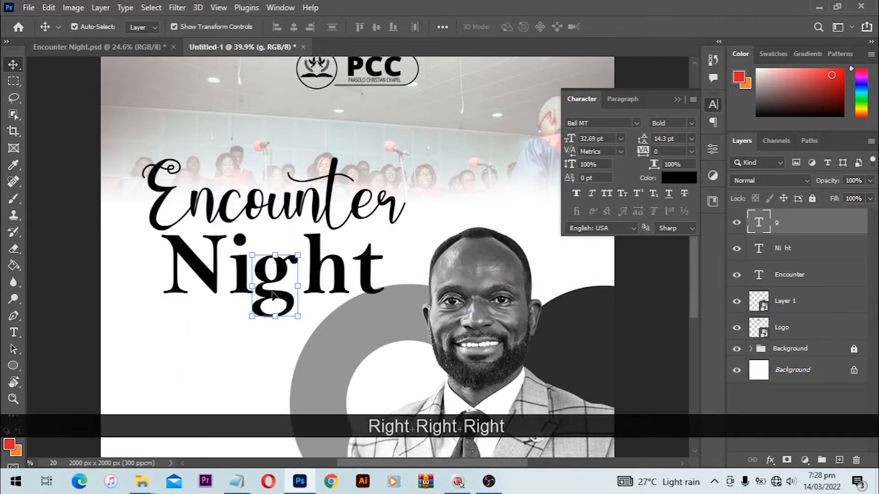
key("Right")
key("Right")
key("Right")
key("Right")
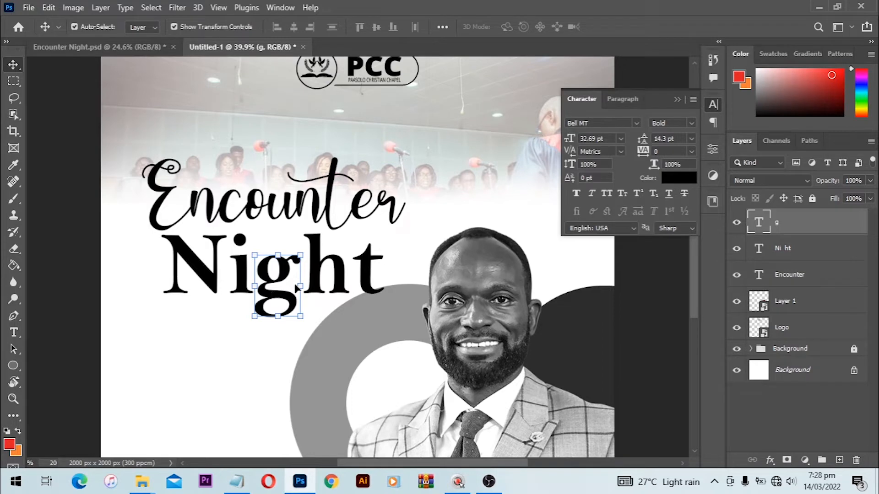
Recolour the letter g with the red foreground colour, #de1f26
left_click(678, 178)
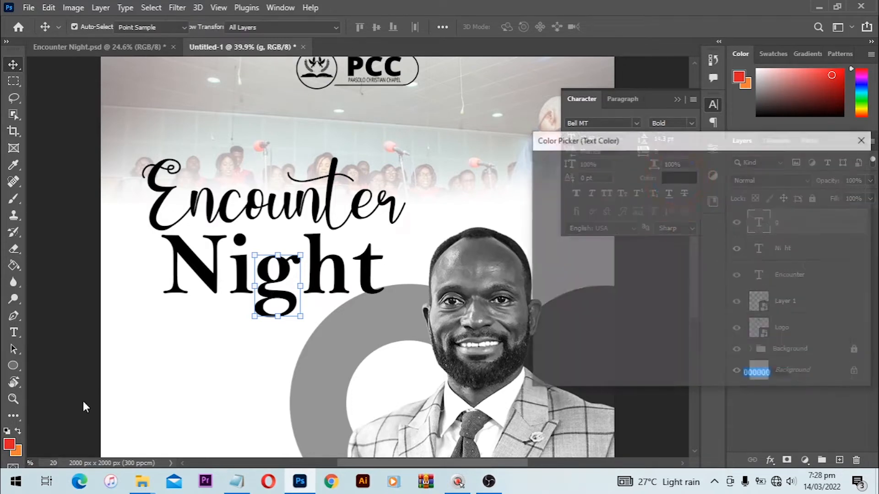
left_click(10, 443)
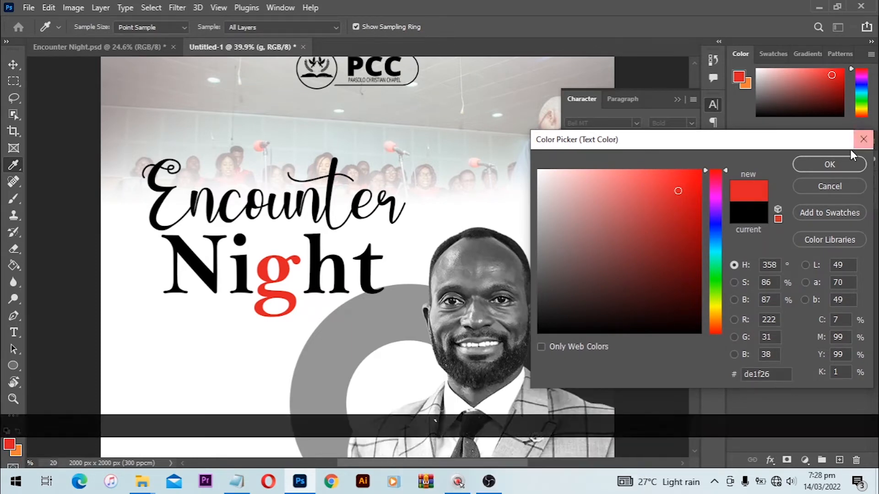
left_click(836, 165)
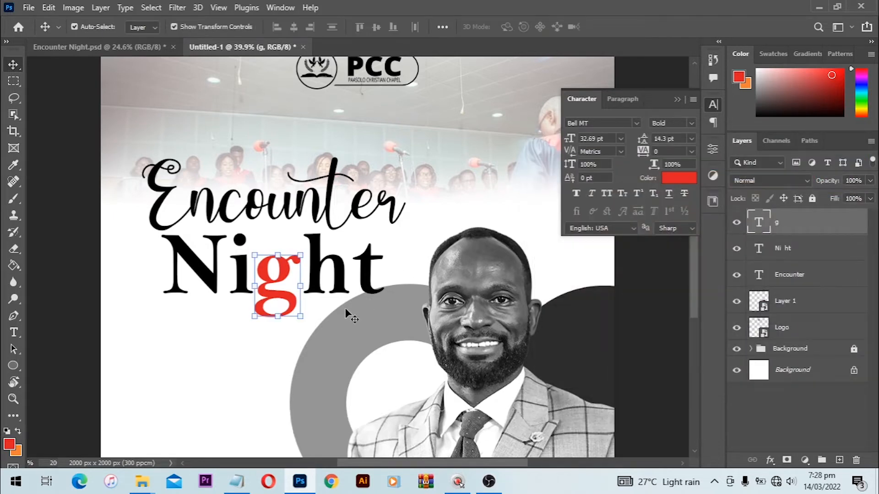
Make orange #f57f35 the foreground colour and add a new empty layer above the letter g
scroll(279, 287, "up", 3)
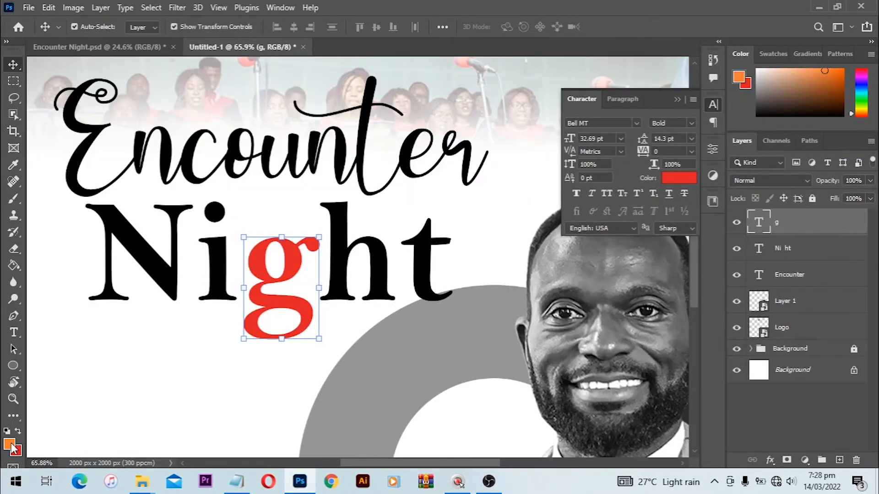
left_click(8, 443)
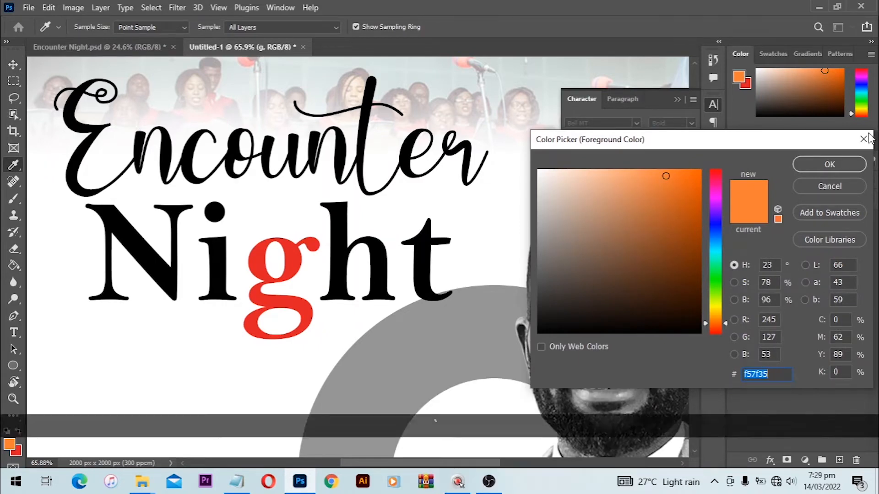
key("Return")
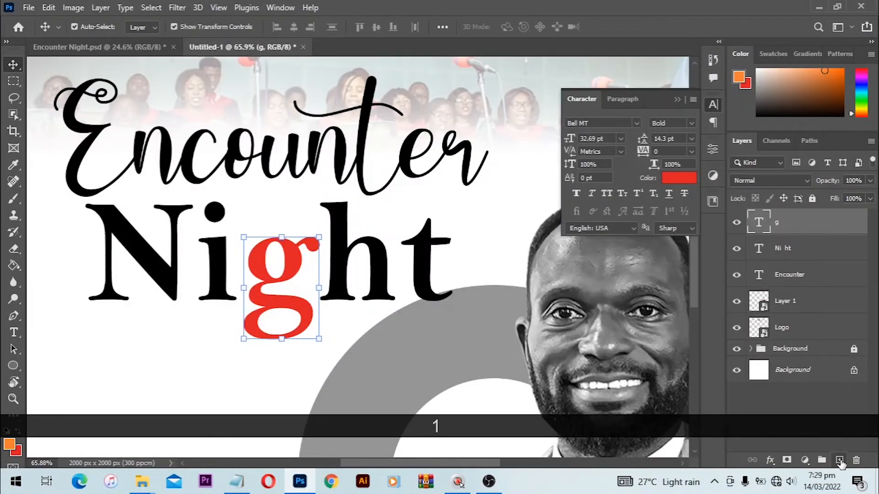
left_click(840, 460)
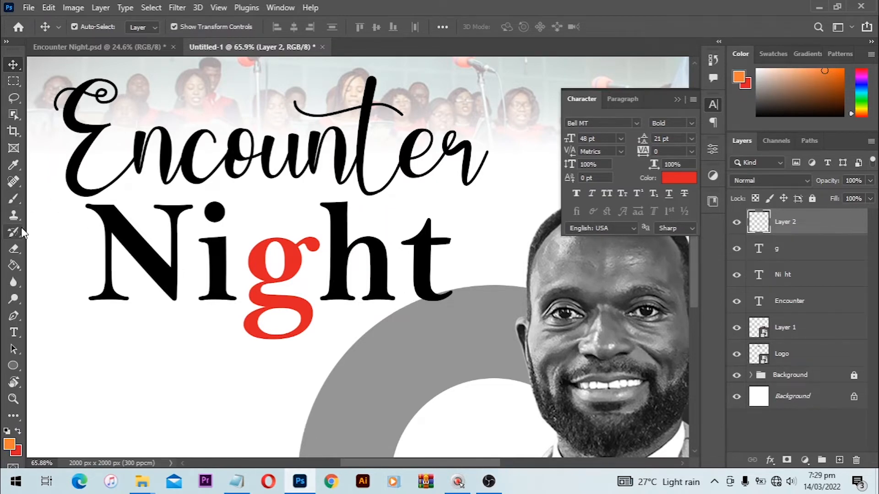
Paint a single soft orange spot over the centre of the letter g with a 300 px brush
key("b")
right_click(15, 198)
left_click(54, 199)
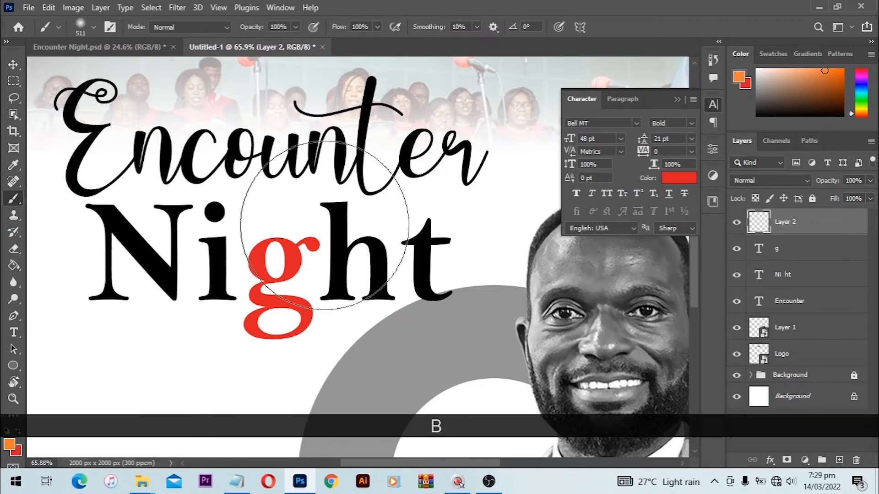
key("bracketleft")
key("bracketleft")
key("bracketleft")
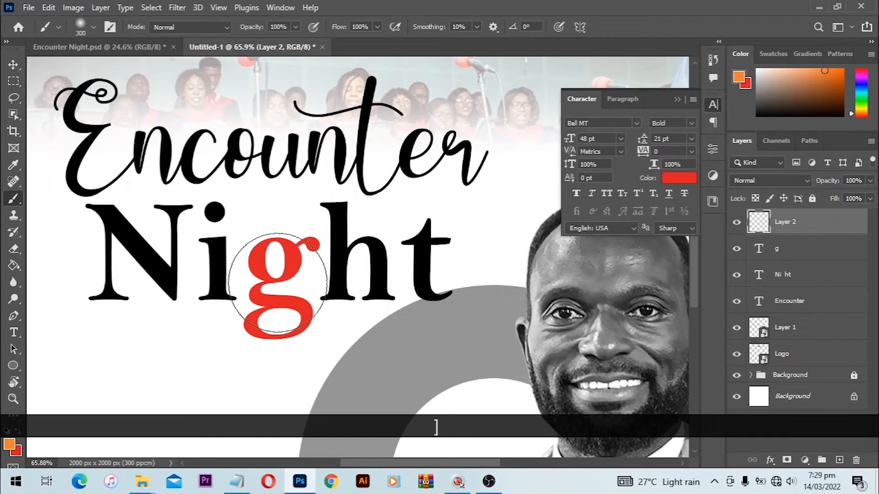
left_click(277, 289)
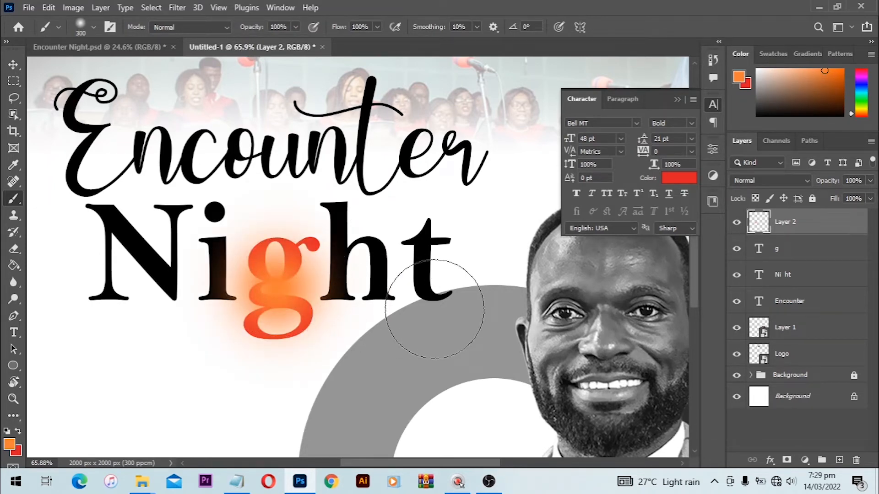
Clip the orange paint layer to the letter g with a clipping mask, and deselect it
key("v")
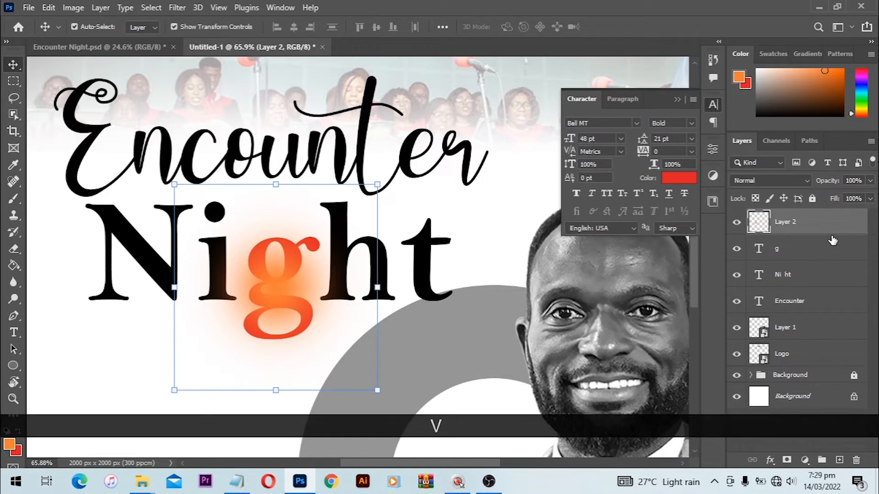
right_click(825, 222)
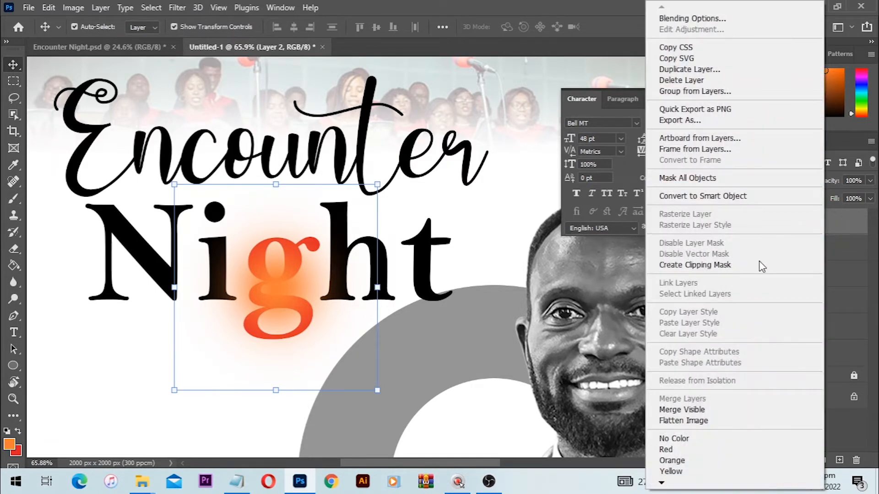
left_click(696, 265)
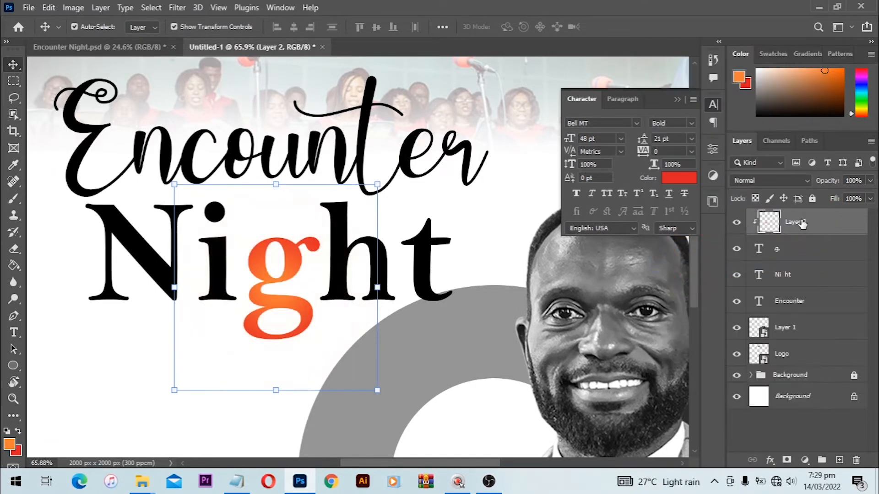
scroll(396, 280, "down", 1)
left_click_drag(317, 258, 346, 255)
key("ctrl+0")
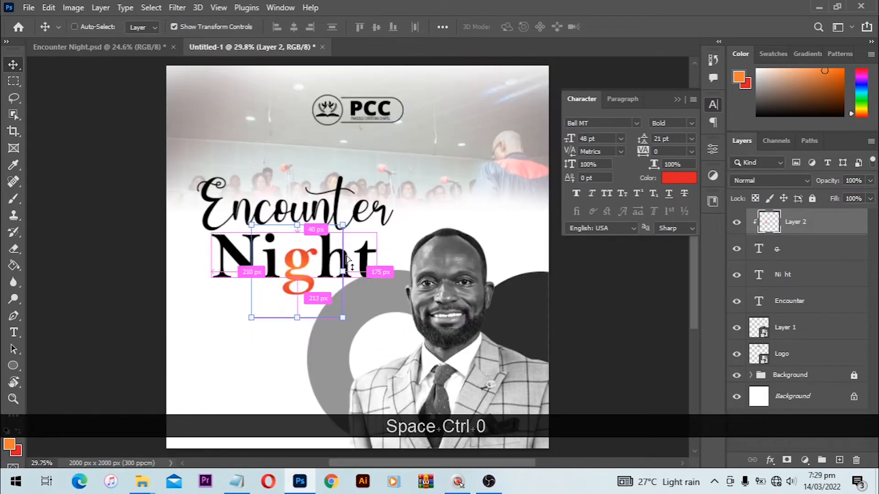
left_click(115, 292)
Draw a thin horizontal rectangle about 816 x 77 px below the Night text
scroll(377, 264, "down", 2)
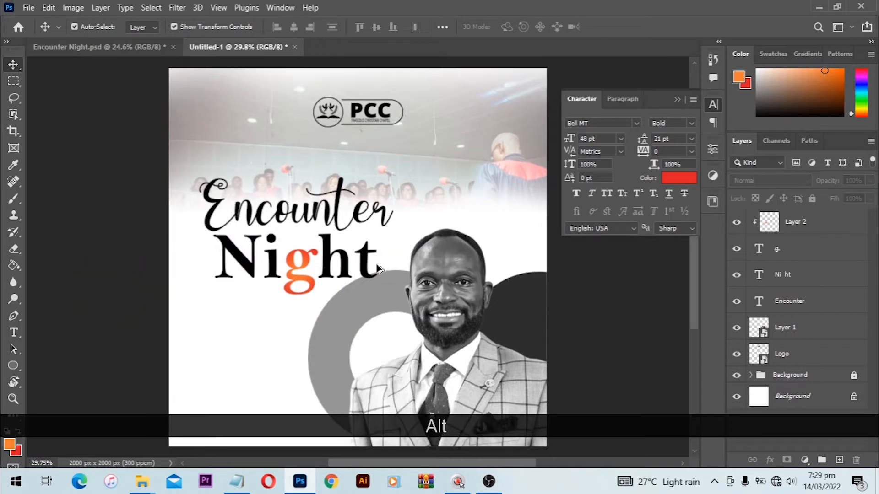
key("ctrl+0")
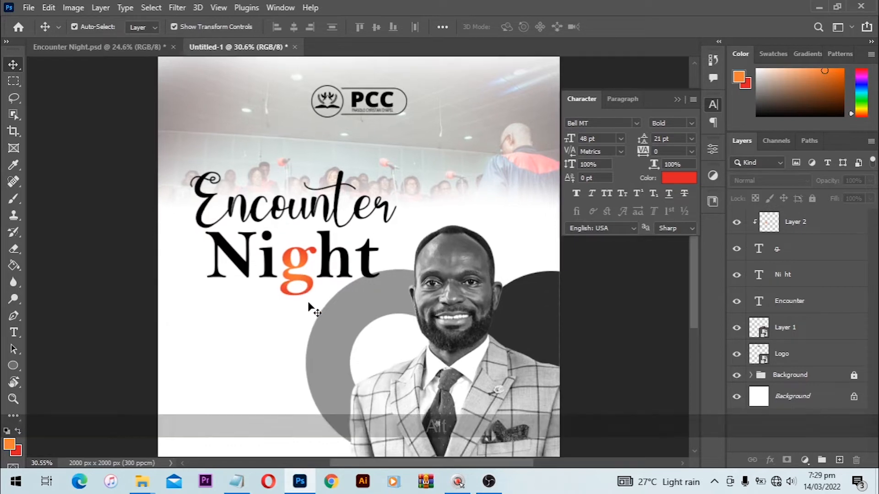
scroll(316, 303, "up", 1)
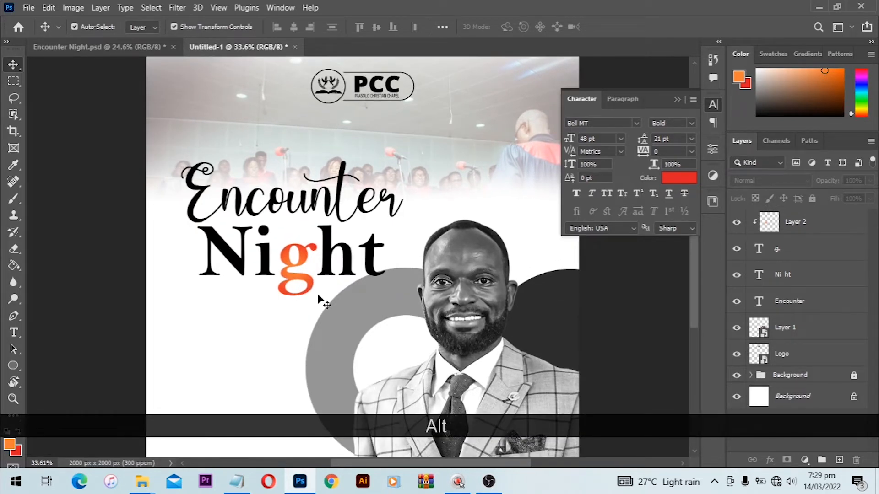
scroll(316, 303, "up", 3)
scroll(298, 303, "down", 1)
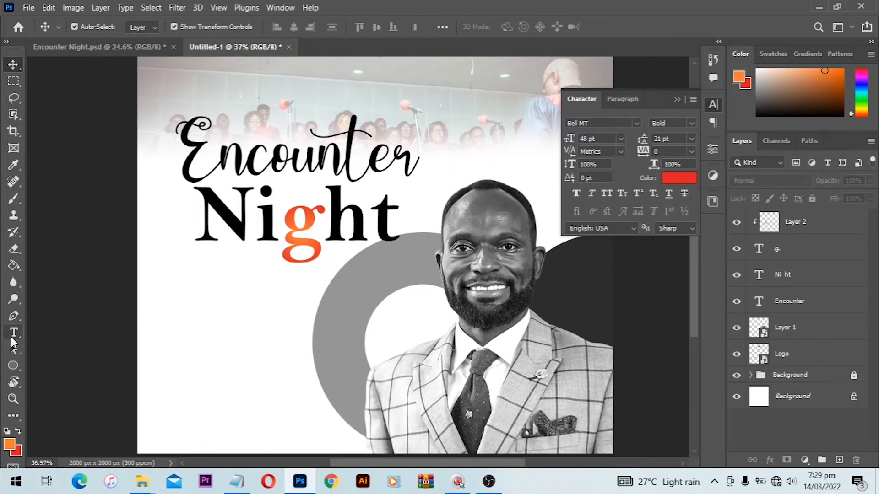
left_click(13, 366)
left_click(58, 368)
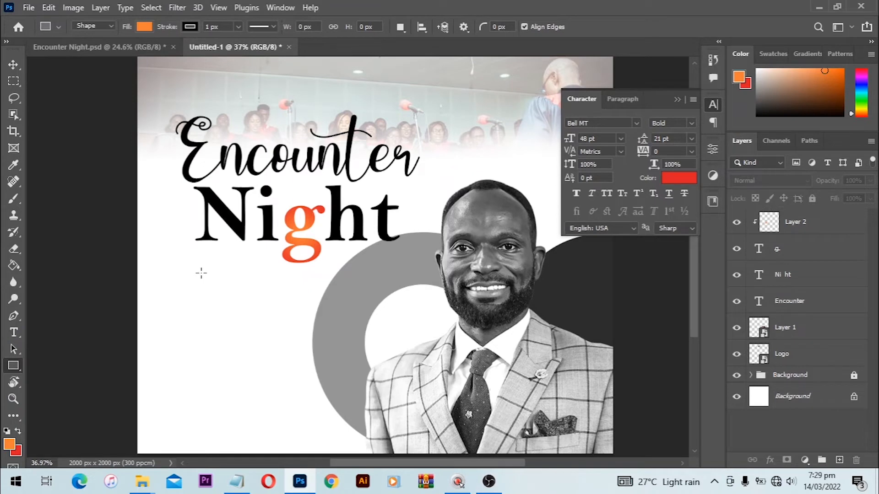
left_click_drag(195, 273, 389, 291)
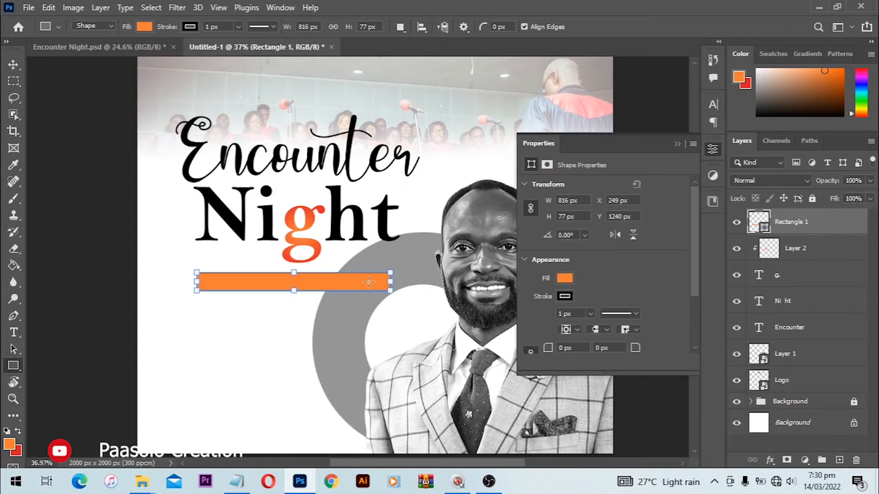
Remove the rectangle's stroke, fill it with the recently used red, and deselect it
left_click(563, 295)
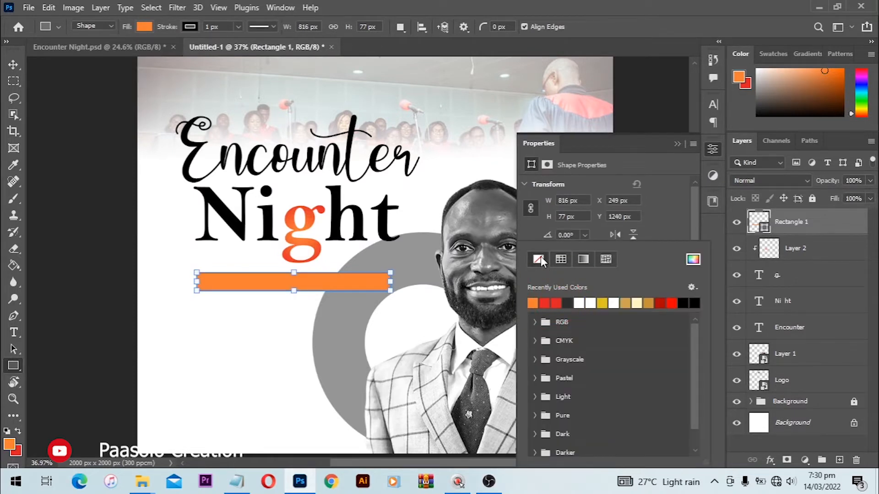
left_click(539, 259)
left_click(544, 303)
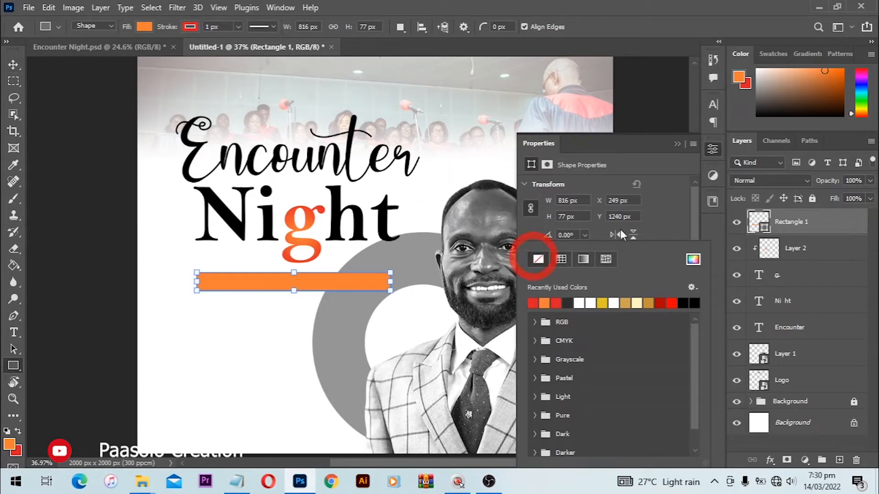
left_click(671, 219)
left_click(569, 274)
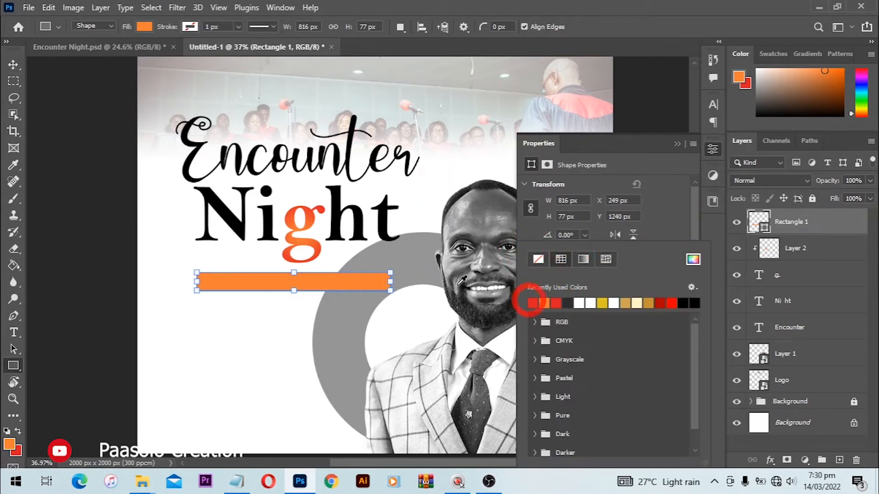
left_click(532, 303)
left_click(14, 65)
left_click(387, 319)
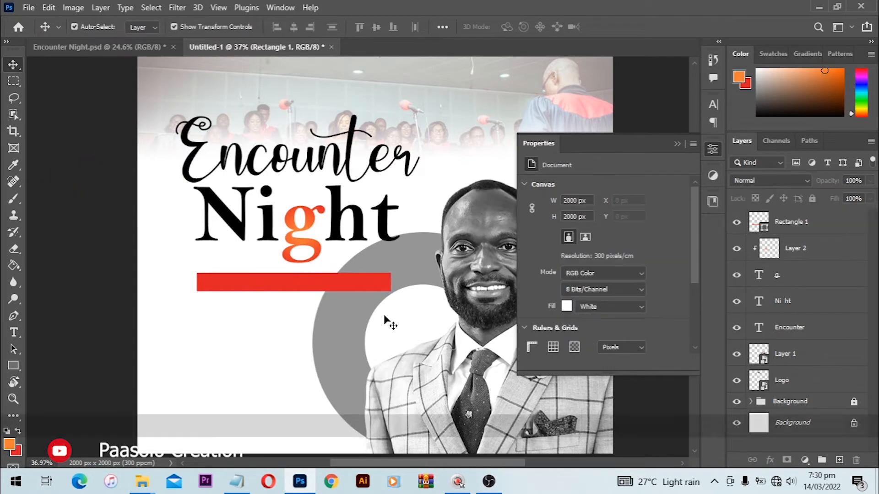
Draw an upright orange rectangle about 19 x 141 px, rotate it 30°, and place it across the red bar near its right end
scroll(386, 319, "up", 5, "alt")
left_click(13, 366)
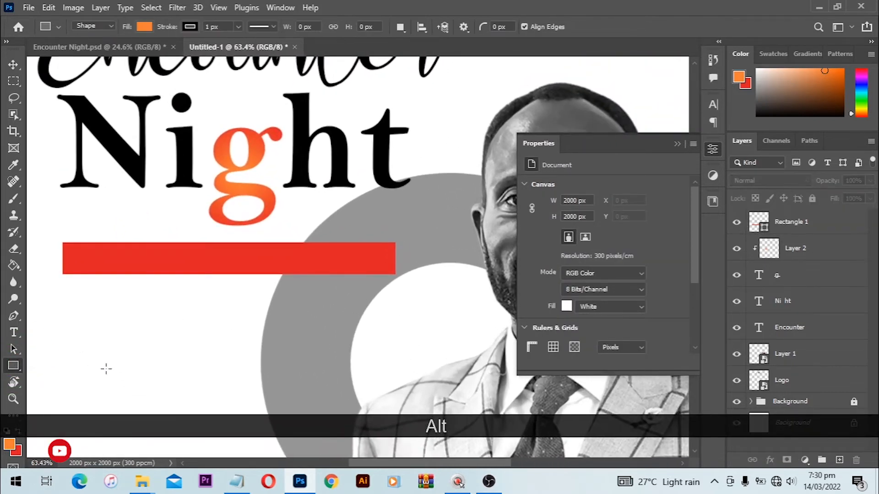
left_click_drag(159, 319, 165, 360)
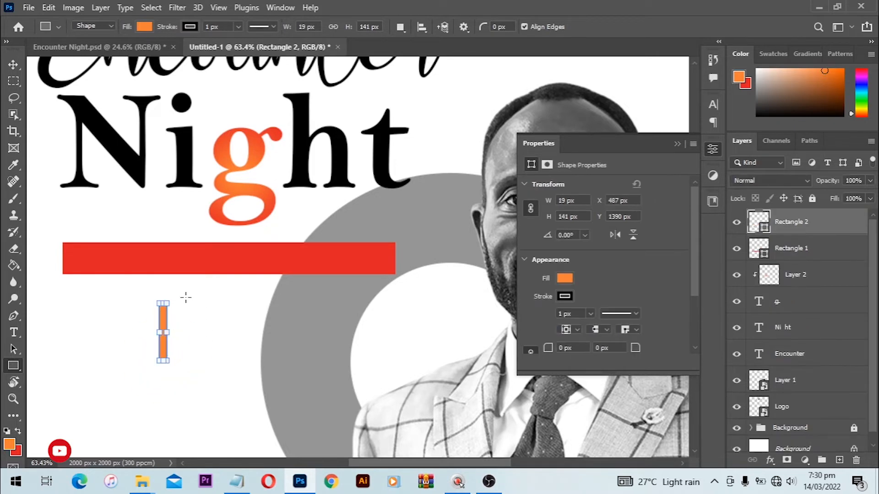
left_click_drag(170, 290, 194, 294)
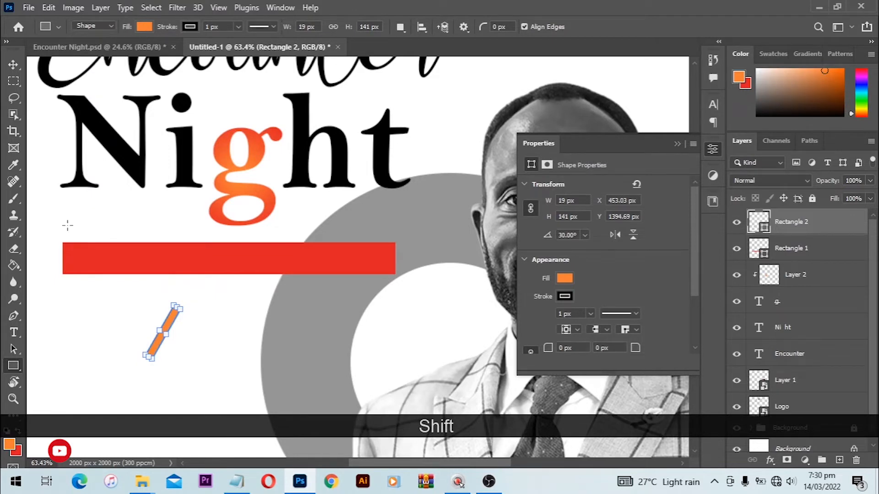
left_click(14, 66)
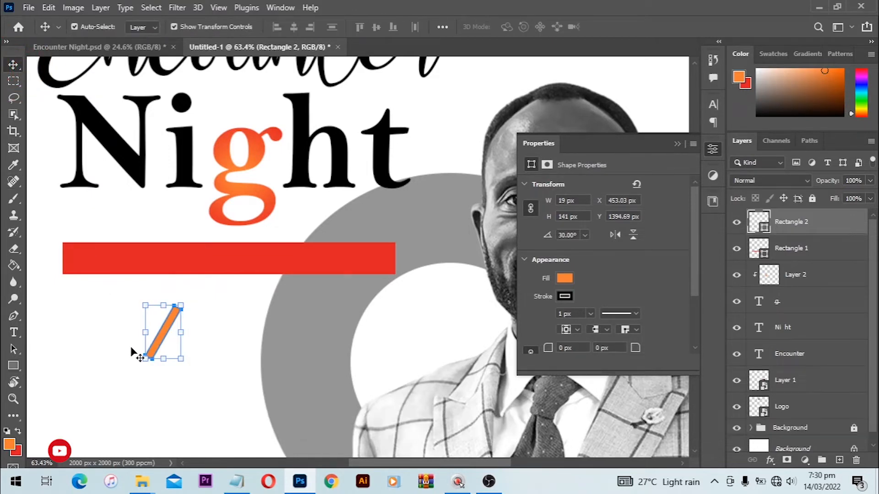
left_click_drag(165, 326, 358, 266)
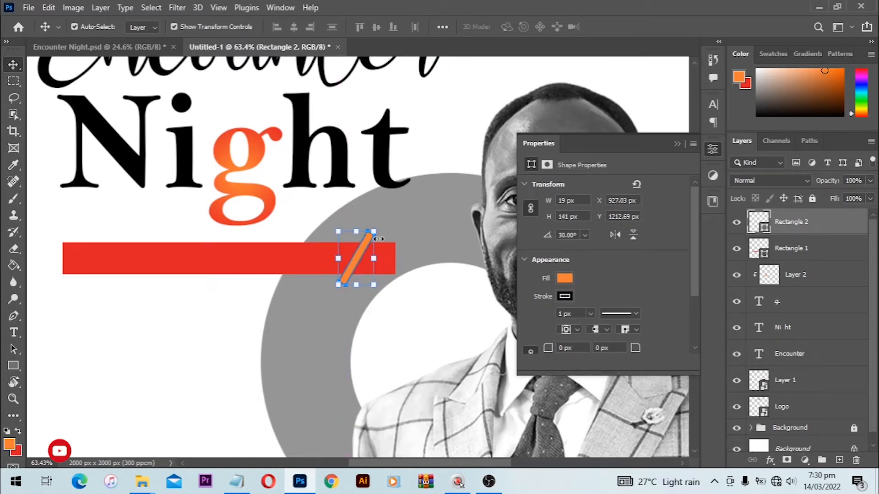
Hide the slanted orange strip, load its outline as a selection, and make the red bar's layer active
left_click(736, 223)
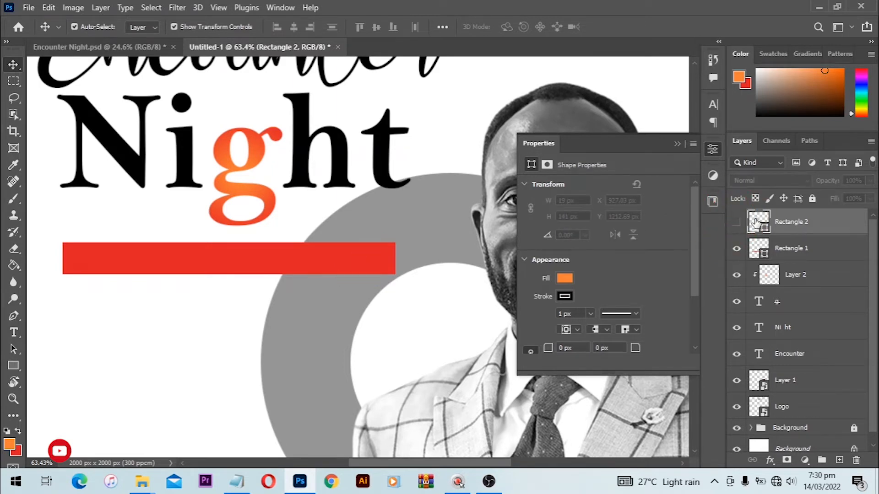
key("ctrl")
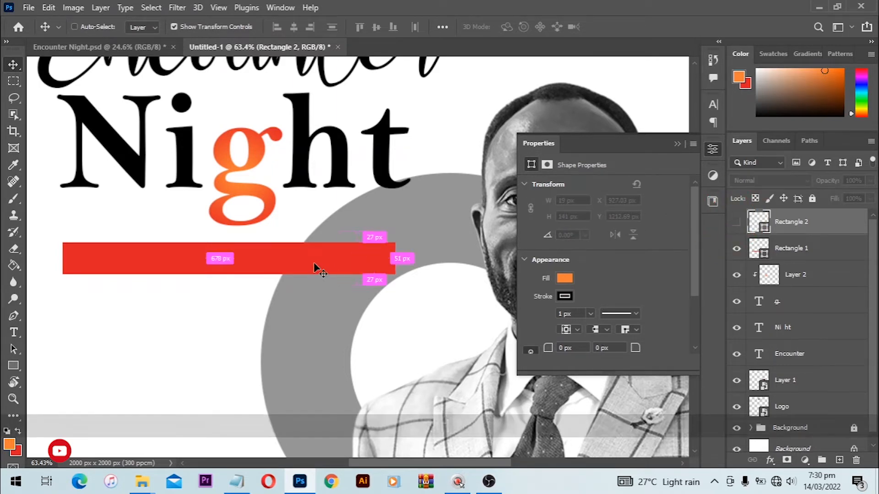
left_click(761, 223, "ctrl")
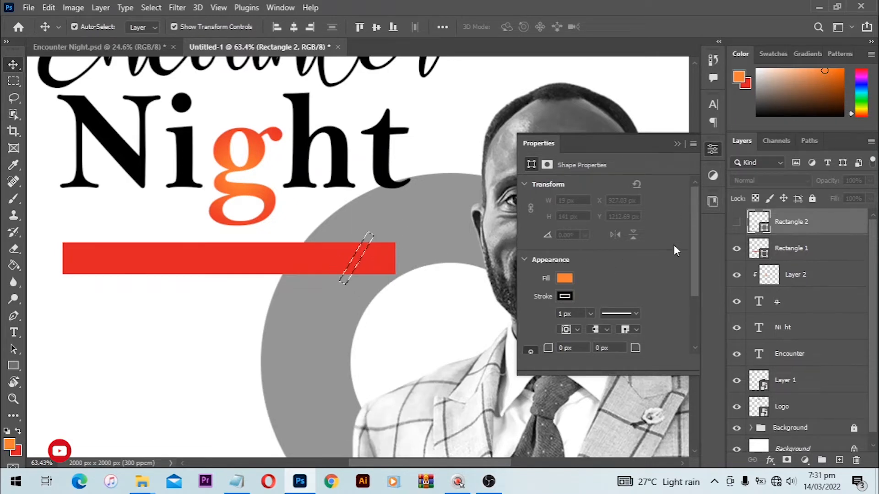
left_click(813, 251)
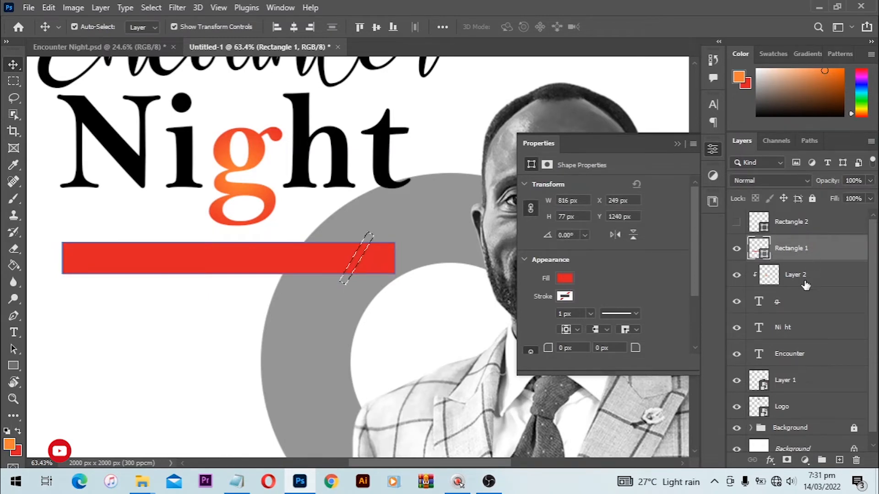
key("alt")
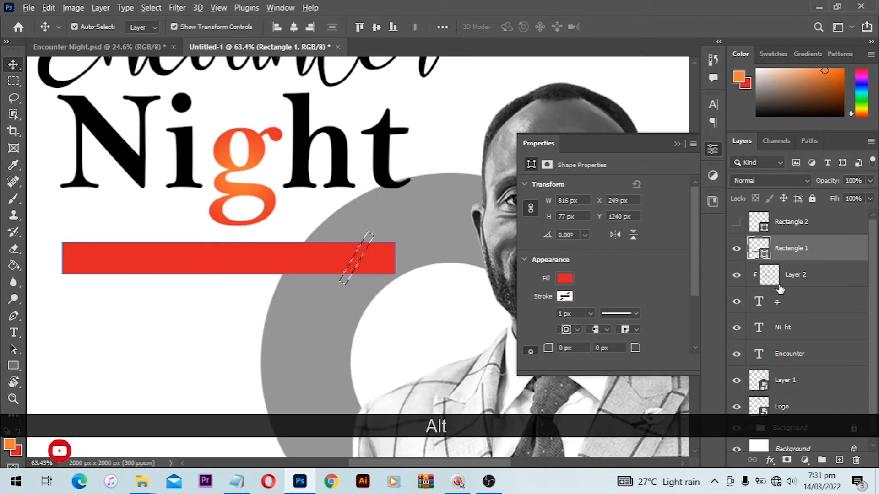
left_click(787, 462, "alt")
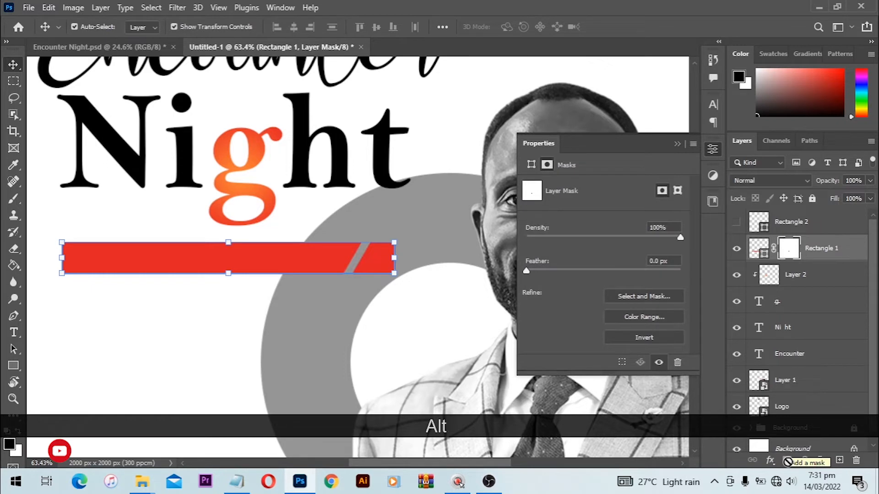
key("ctrl+z")
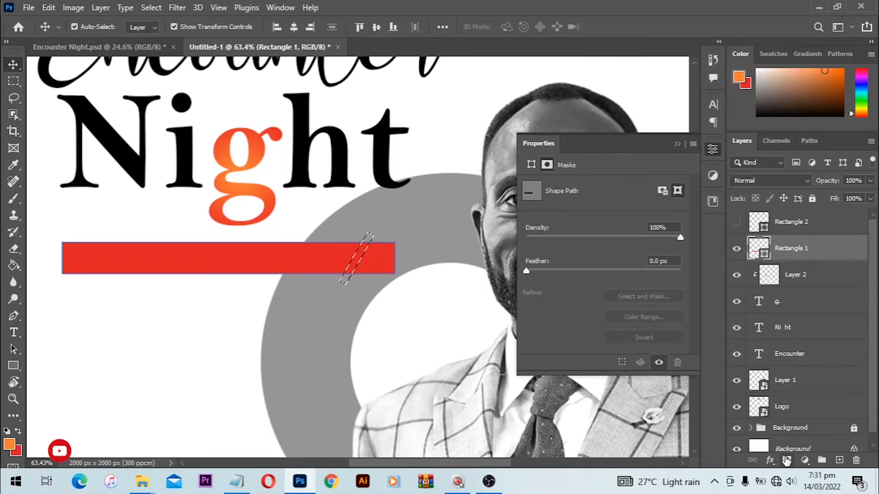
Add a layer mask to the red bar from the strip selection and invert it to cut a slanted gap
left_click(786, 460)
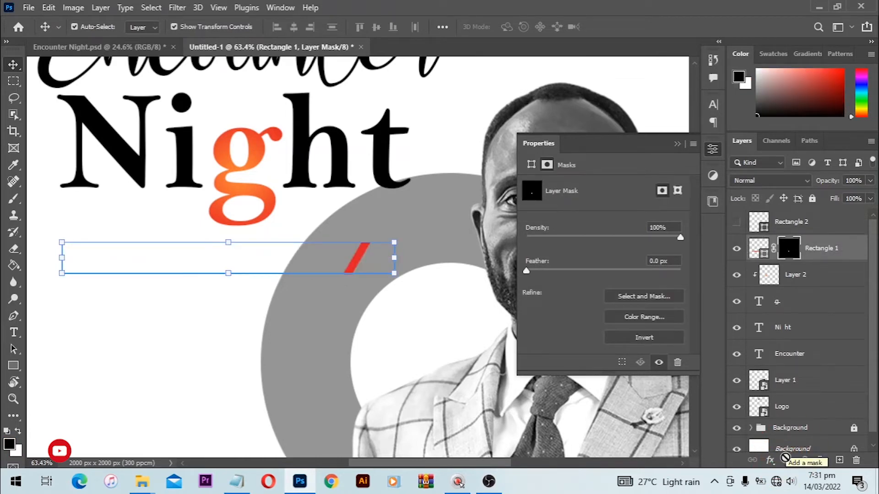
key("ctrl+i")
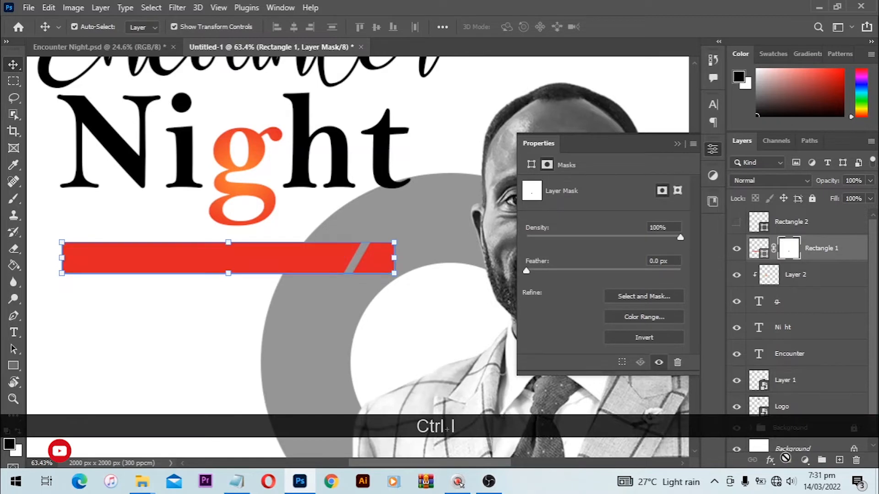
left_click_drag(285, 195, 401, 196)
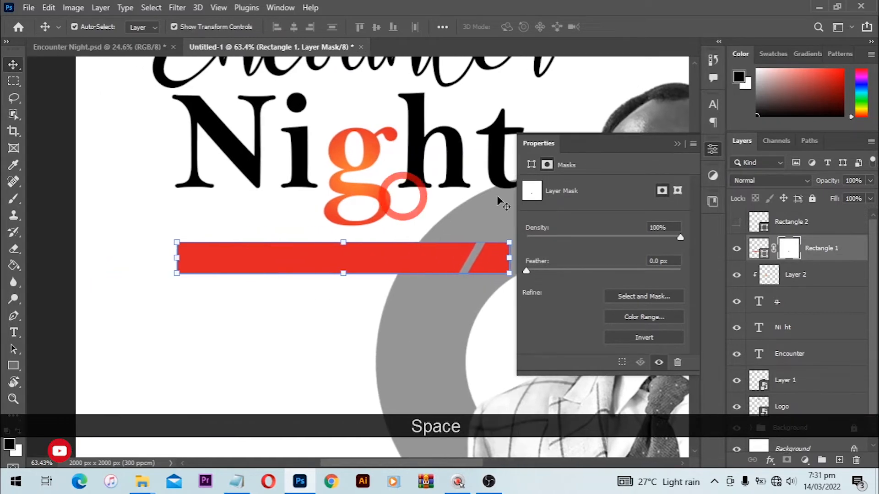
left_click(675, 145)
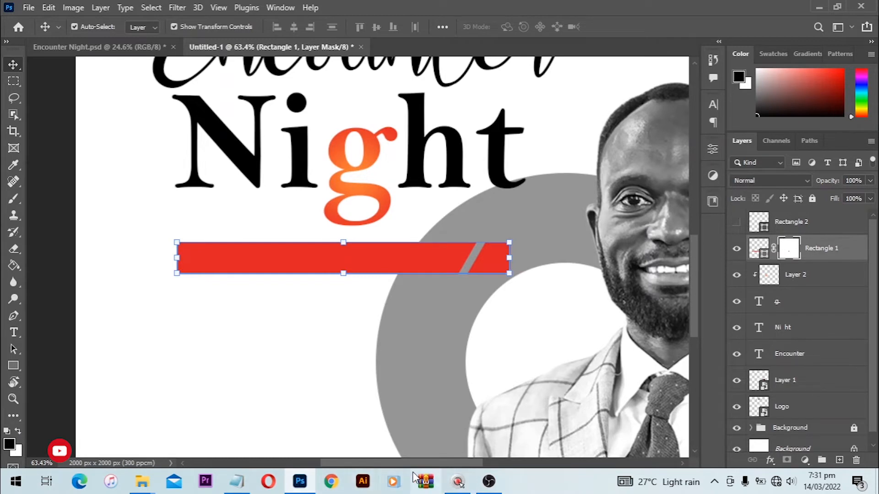
Copy the speaker line from the Notepad notes and paste it as a new text layer on the red bar in Photoshop
left_click(237, 482)
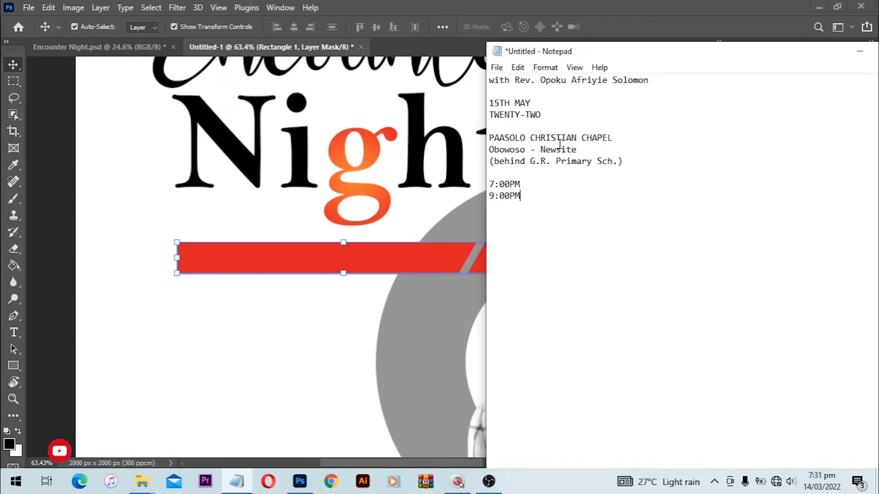
left_click_drag(648, 81, 463, 80)
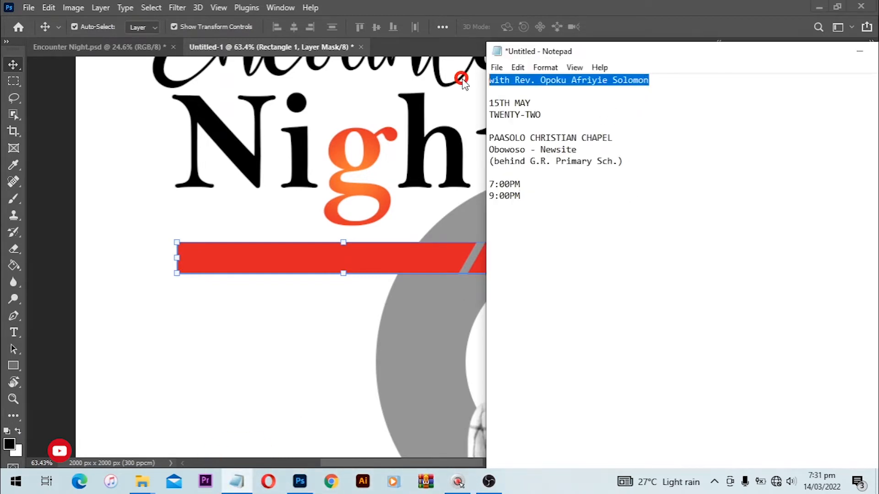
key("ctrl+c")
left_click(40, 234)
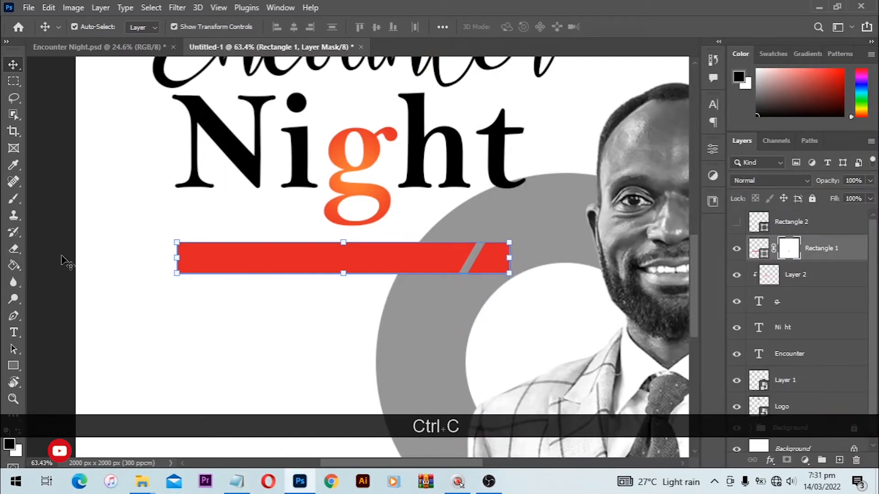
left_click(65, 255)
left_click(14, 334)
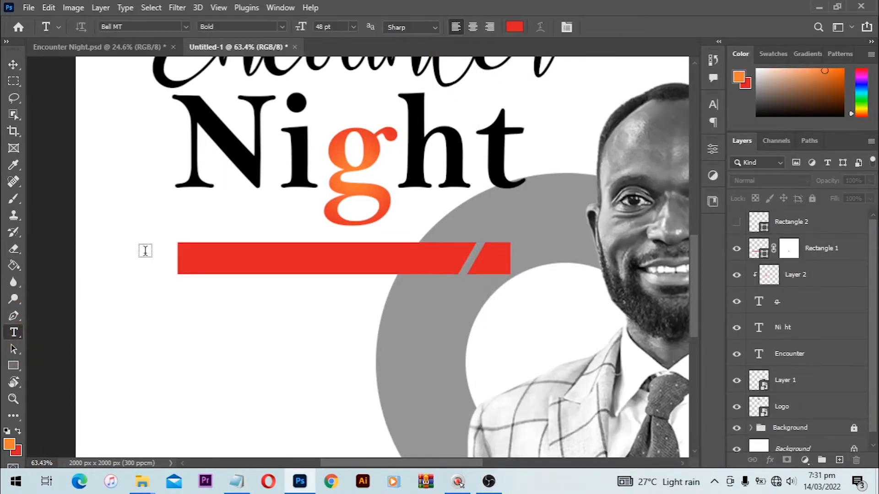
left_click(197, 260)
key("ctrl+v")
Set the whole speaker line in Open Sans Regular at 6 pt and commit the text
key("ctrl+a")
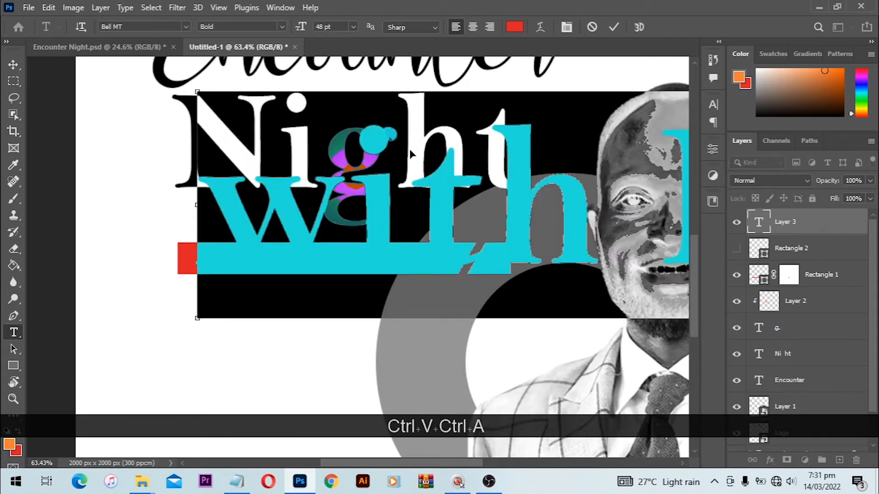
left_click(138, 27)
type("open")
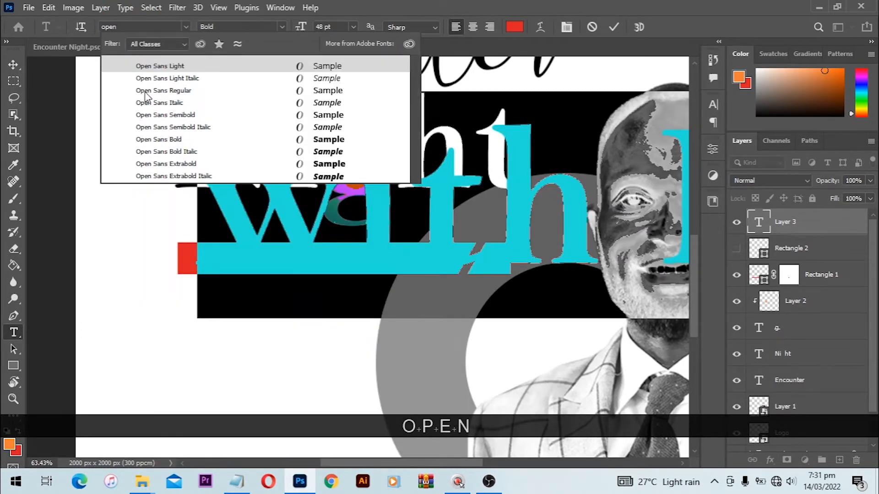
left_click(204, 92)
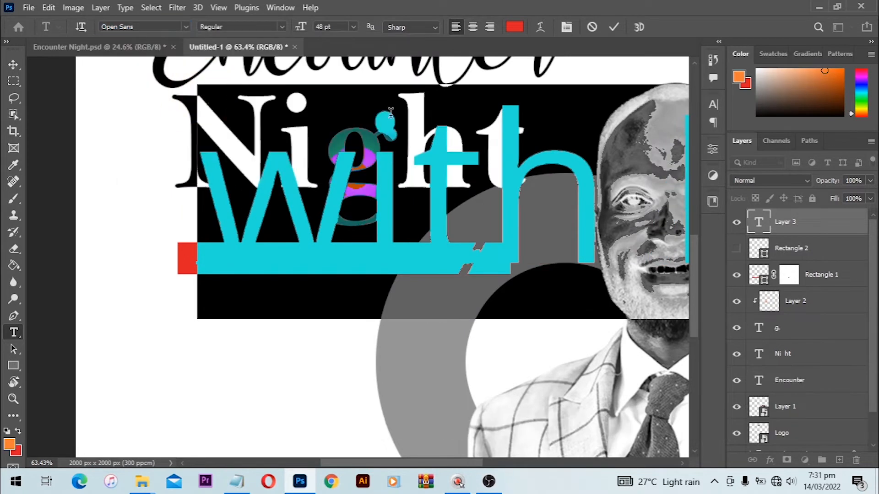
type("10")
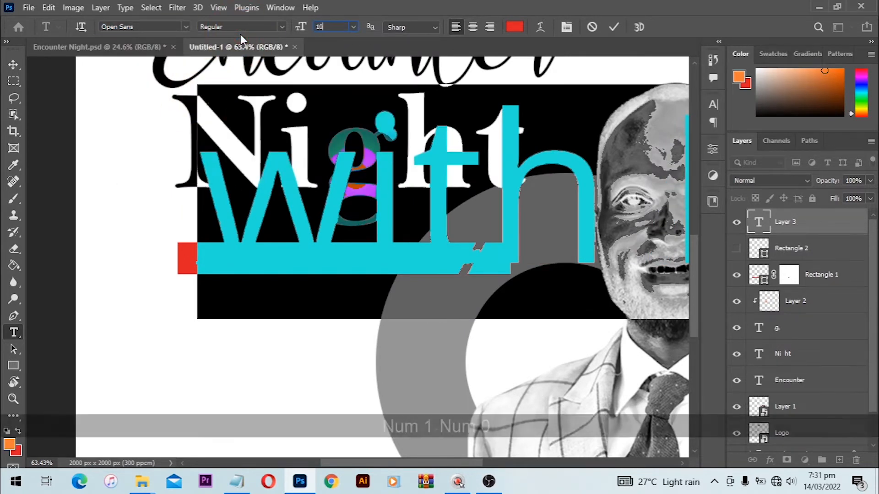
key("Return")
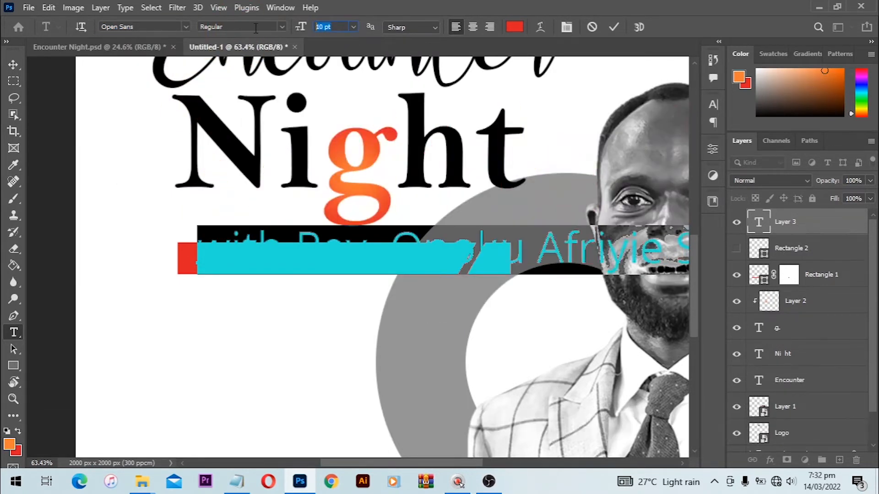
type("6")
key("Return")
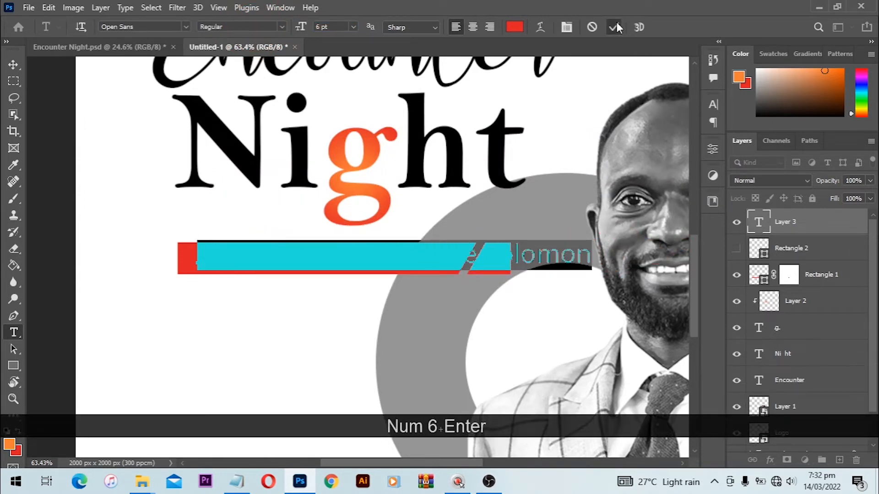
left_click(614, 26)
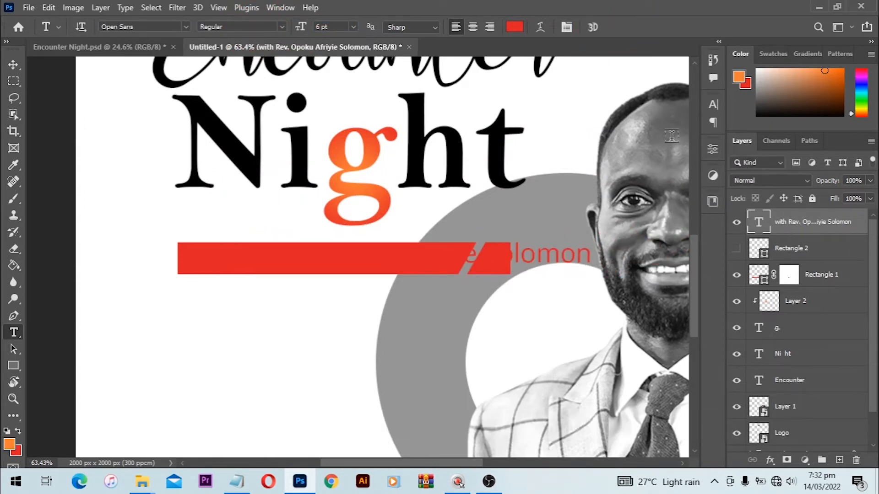
Change the speaker line's text colour to white
left_click(719, 108)
left_click(678, 177)
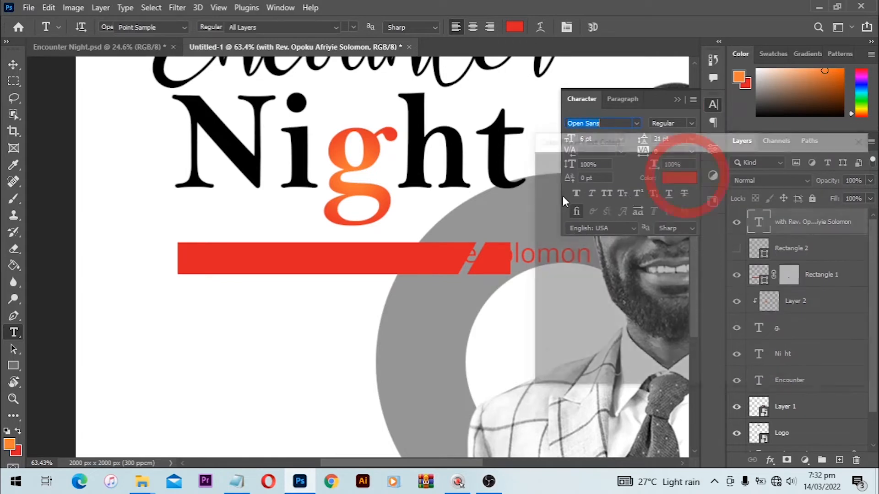
left_click(549, 86)
left_click(840, 166)
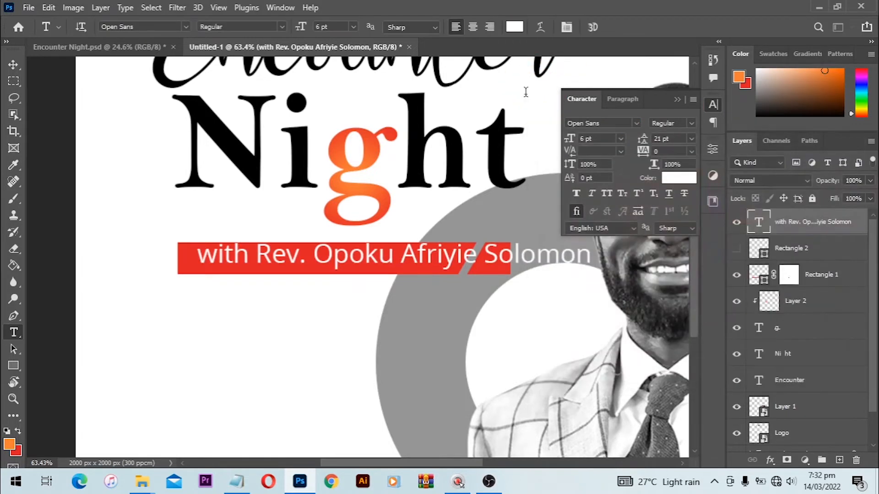
Scale the speaker line down to about 3.62 pt inside the red bar's long part, nudge it slightly up and left, and deselect it
left_click(13, 64)
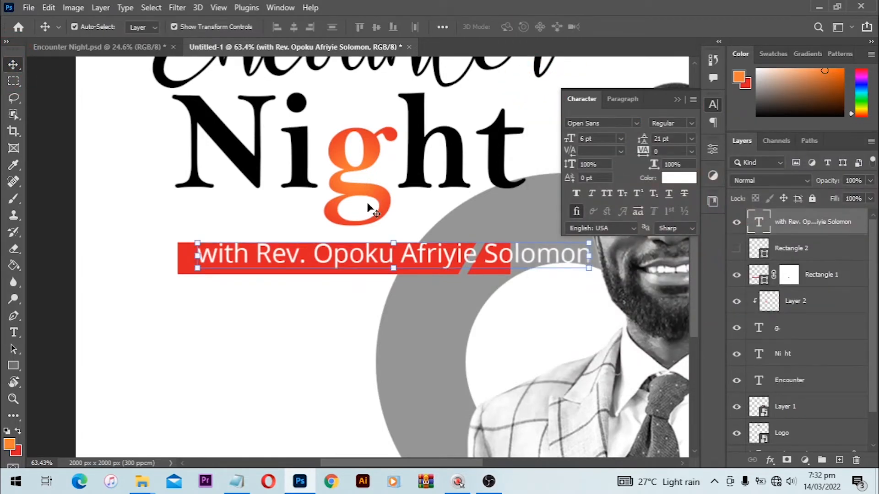
key("ctrl+t")
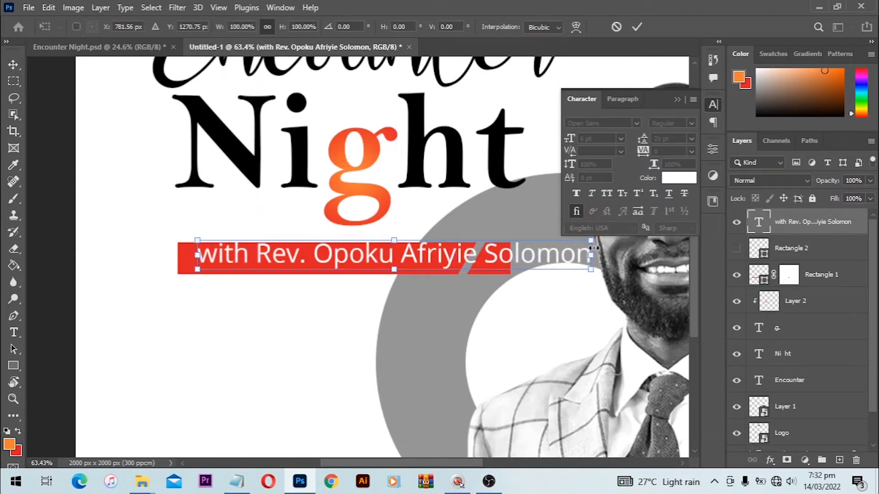
left_click_drag(591, 243, 433, 252)
double_click(401, 260)
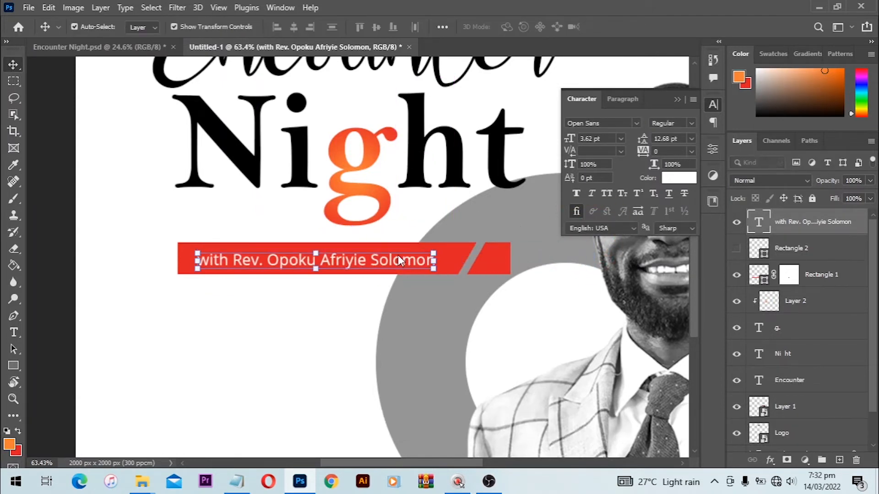
key("Up")
key("Up")
key("Left")
key("Left")
left_click(69, 284)
Copy "15TH MAY" from the Notepad notes, paste it as a new Photoshop text layer below the red bar, and delete the leftover extra line
scroll(471, 279, "down", 2)
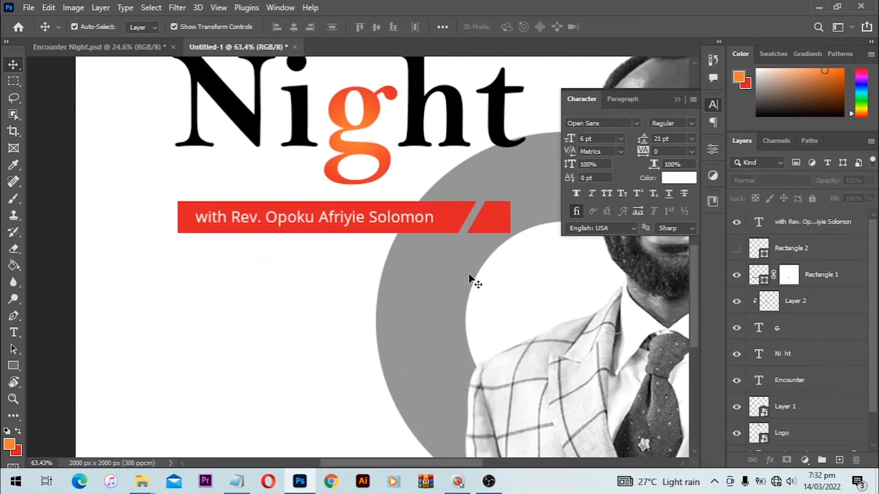
scroll(379, 295, "down", 1)
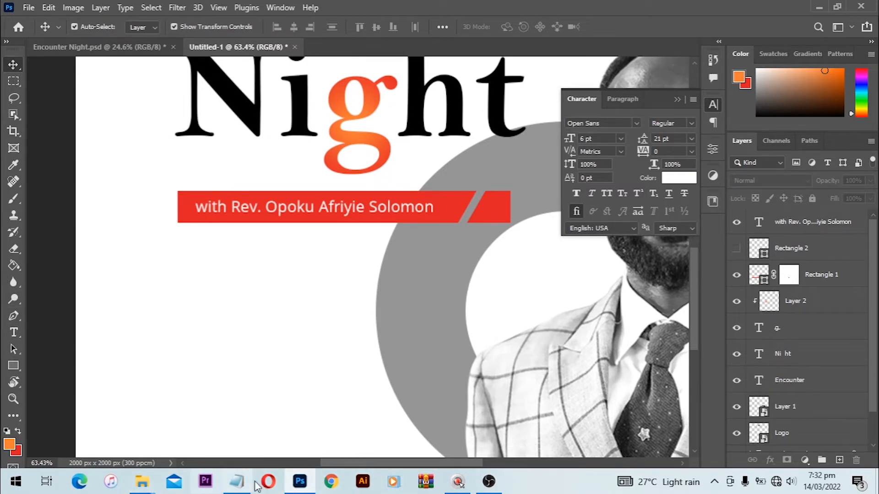
left_click(236, 481)
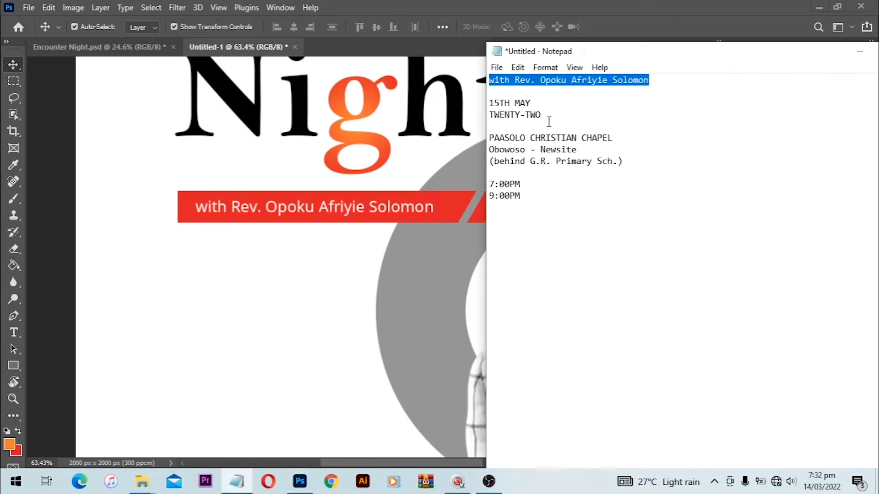
left_click(529, 92)
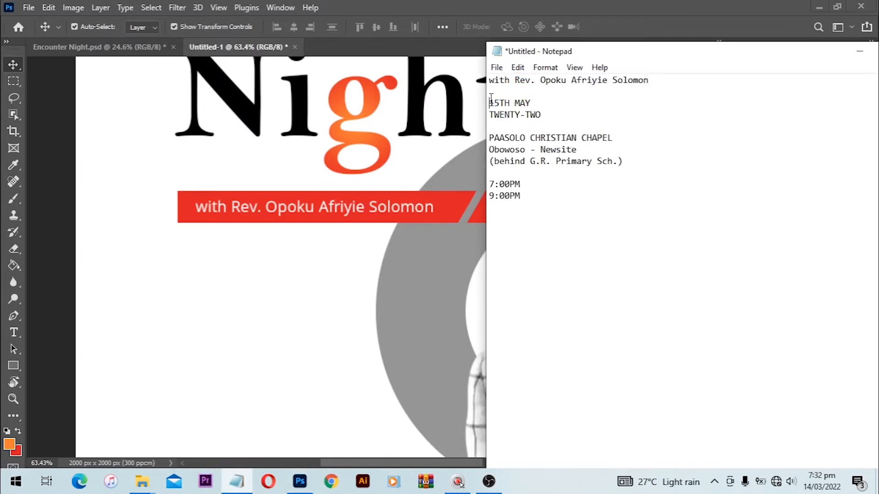
left_click_drag(489, 102, 531, 103)
key("ctrl+c")
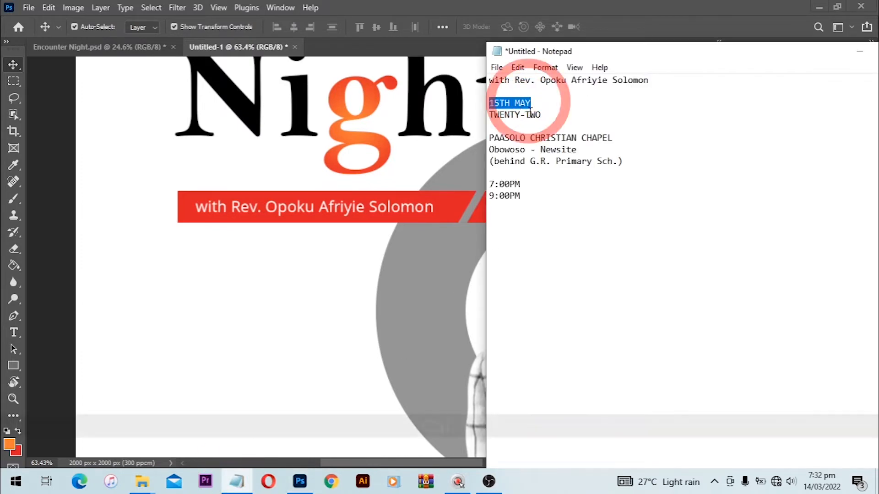
left_click(14, 330)
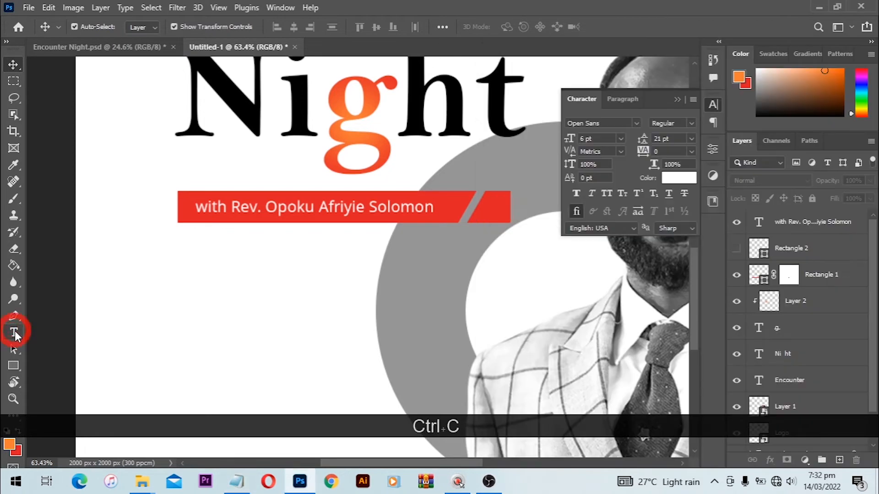
left_click(189, 260)
key("ctrl+v")
key("ctrl+a")
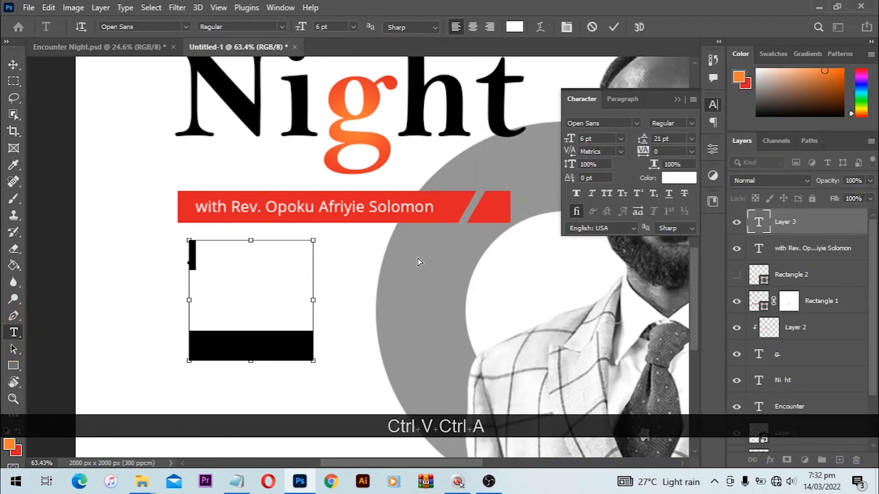
left_click(206, 318)
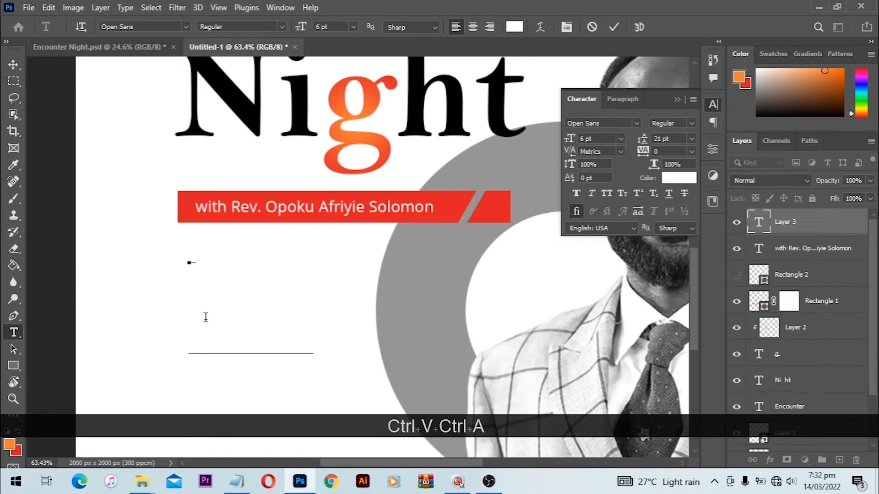
key("Delete")
Change the whole "15TH MAY" text to black, sampled from the Night title
key("ctrl+a")
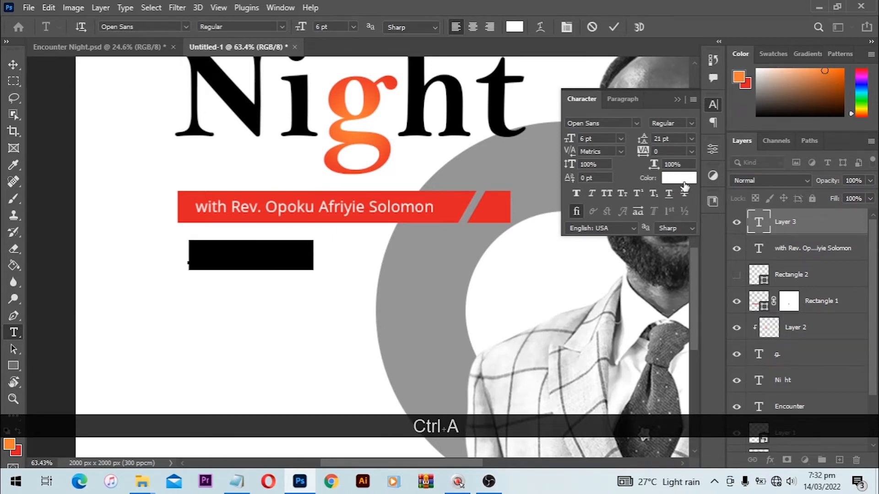
left_click(679, 178)
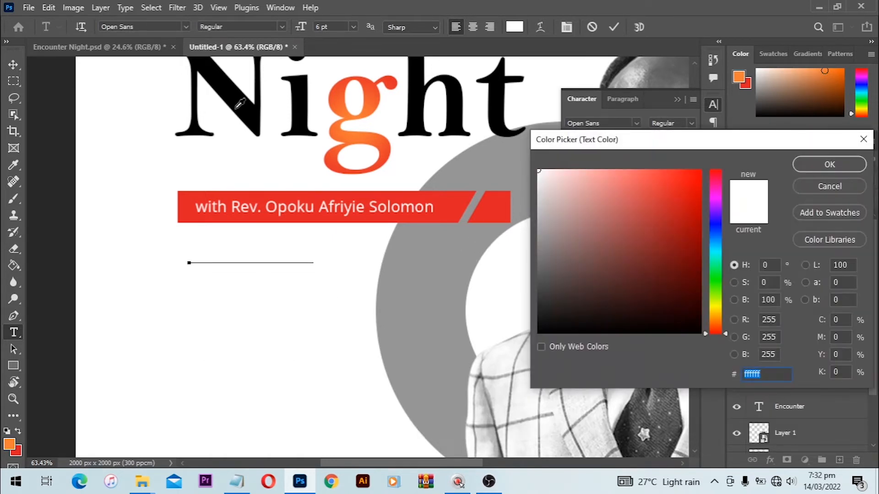
left_click(246, 102)
left_click(819, 165)
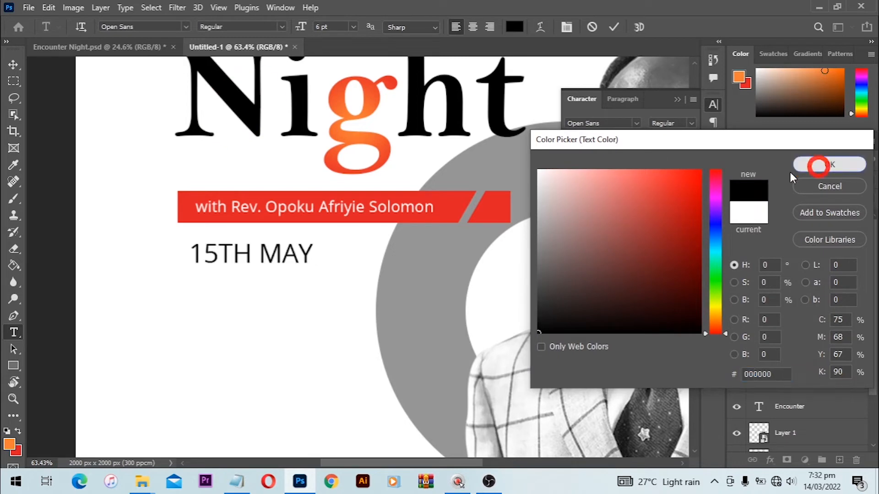
Try the Bold and Semibold styles on the "15TH MAY" text, ending on Regular
left_click(691, 123)
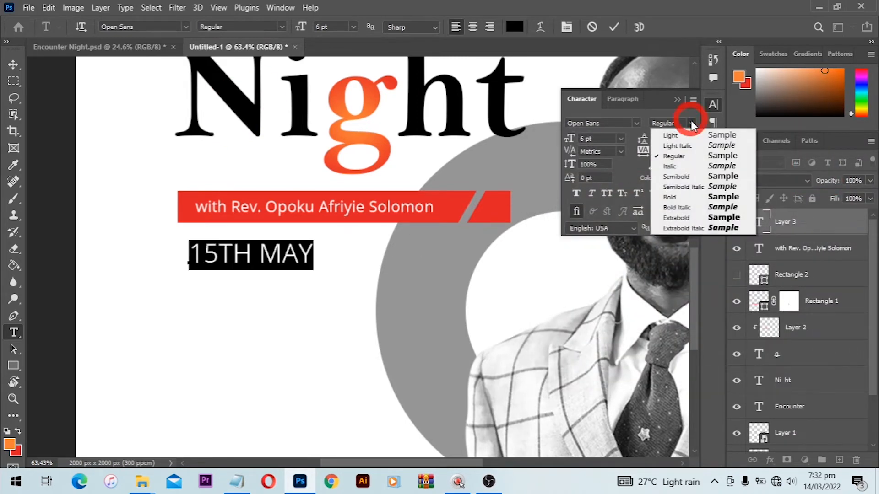
left_click(687, 196)
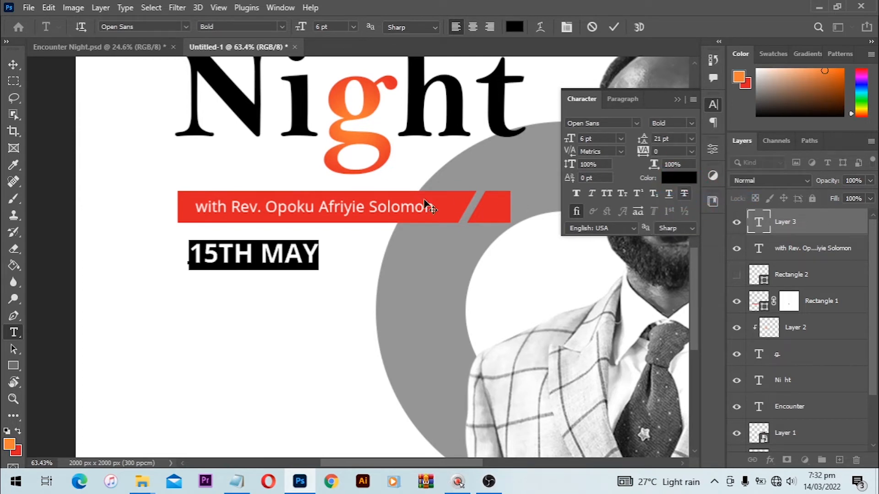
left_click(690, 122)
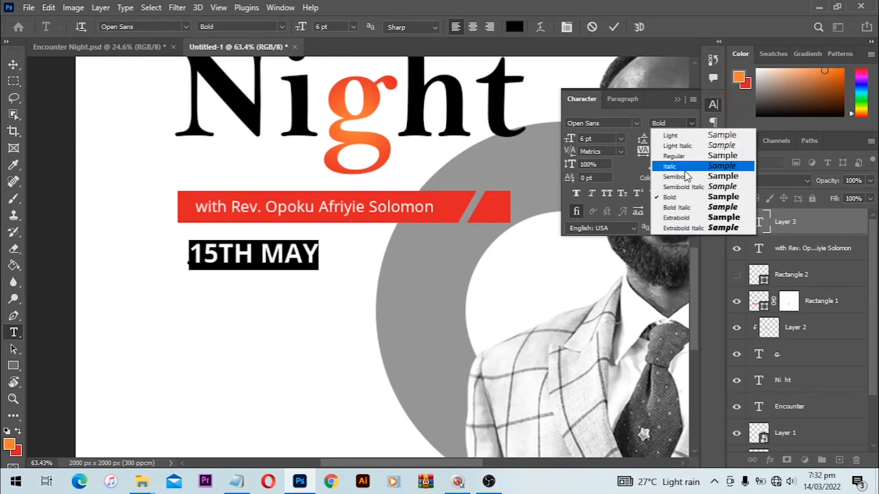
left_click(685, 178)
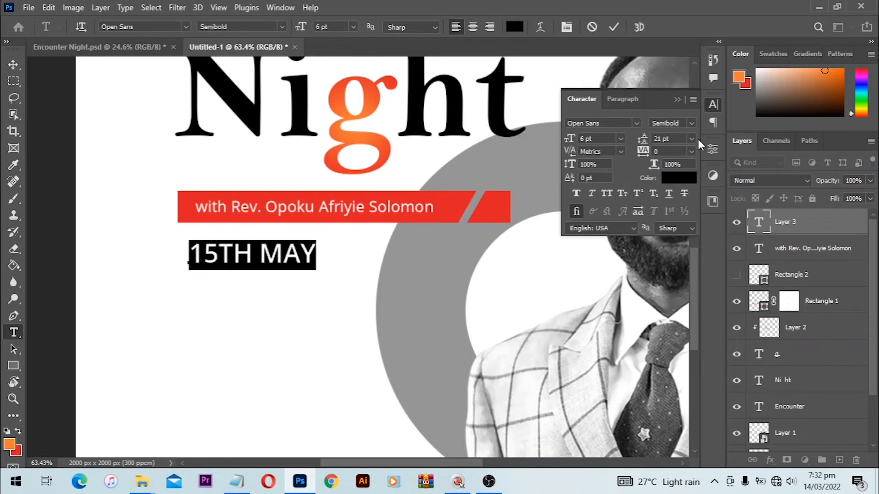
left_click(691, 123)
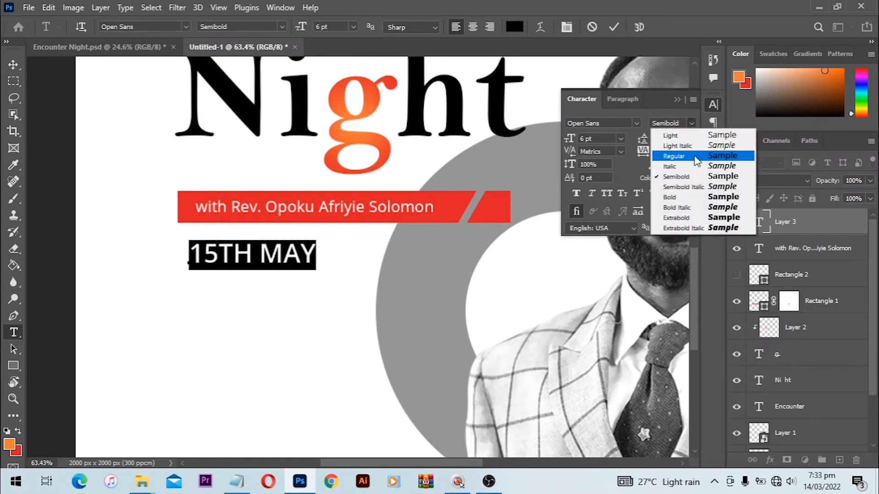
left_click(695, 156)
Commit the "15TH MAY" text and scale it up proportionally to about 144%, 8.65 pt
left_click(13, 64)
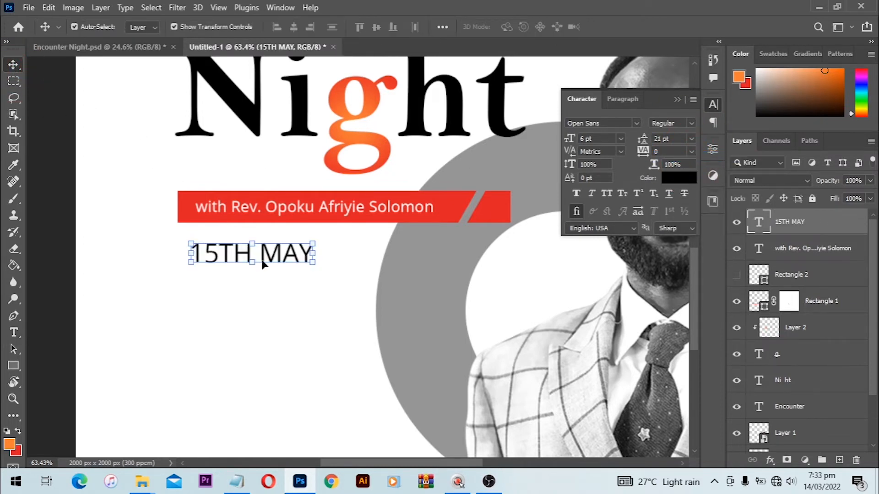
key("ctrl+t")
left_click_drag(315, 275, 365, 313)
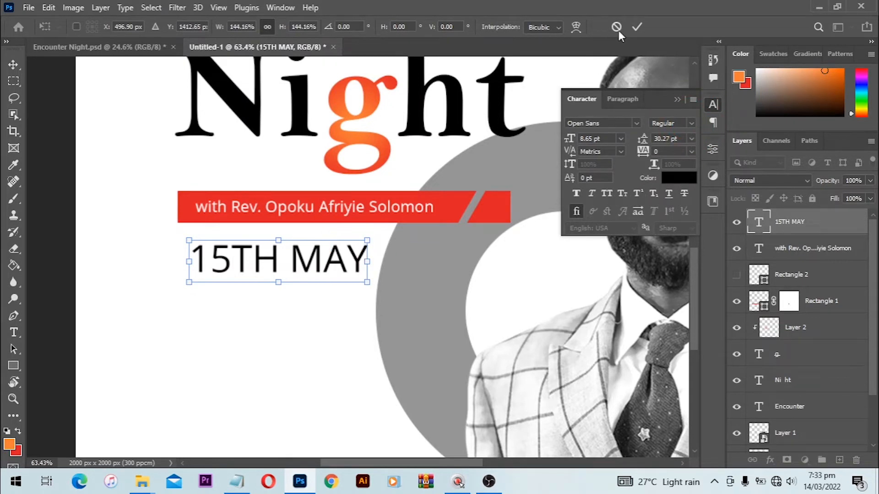
left_click(634, 27)
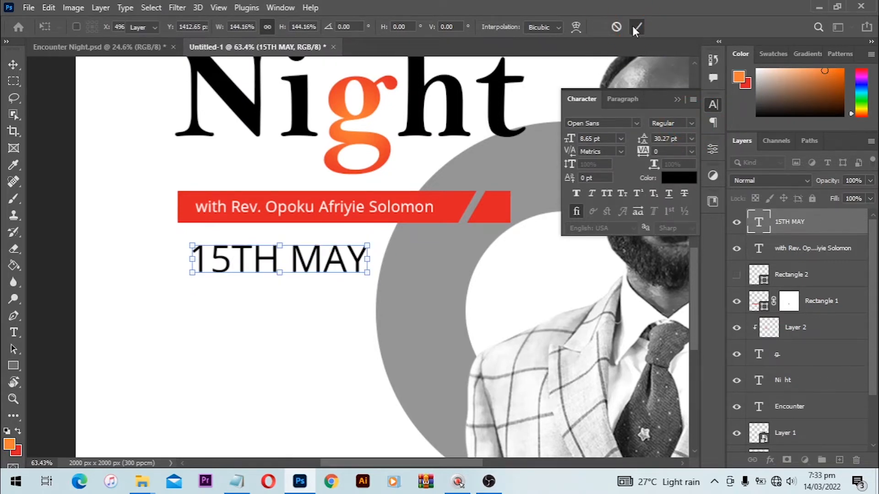
Set "15TH MAY" to Semibold and move it down and left, in line with the red bar's left edge
left_click(696, 127)
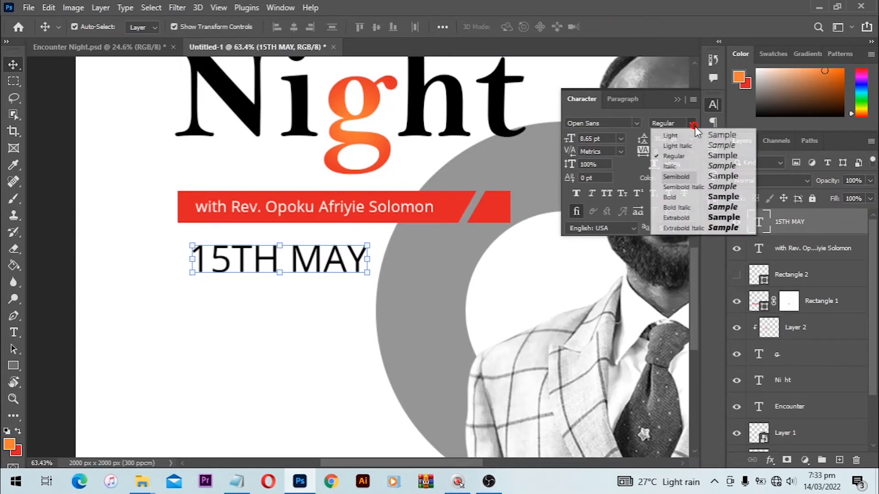
left_click(701, 174)
left_click_drag(323, 269, 308, 286)
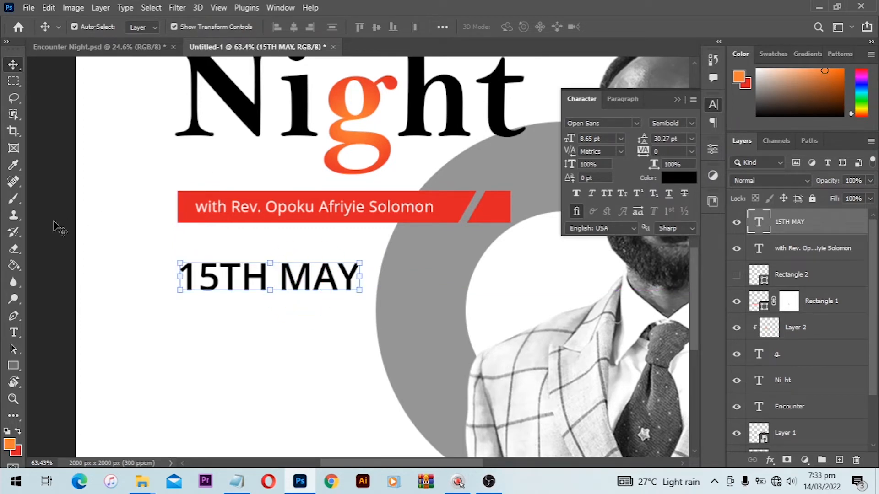
key("ctrl+r")
left_click_drag(32, 231, 193, 234)
key("ctrl+z")
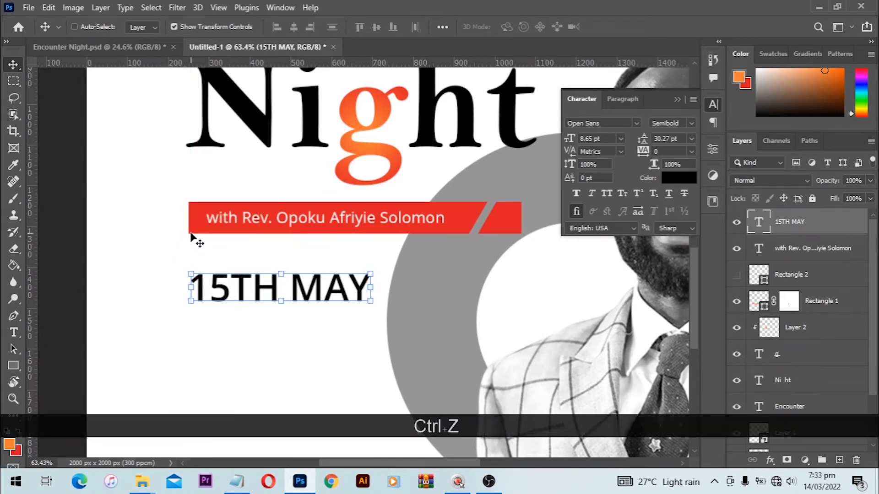
key("ctrl+r")
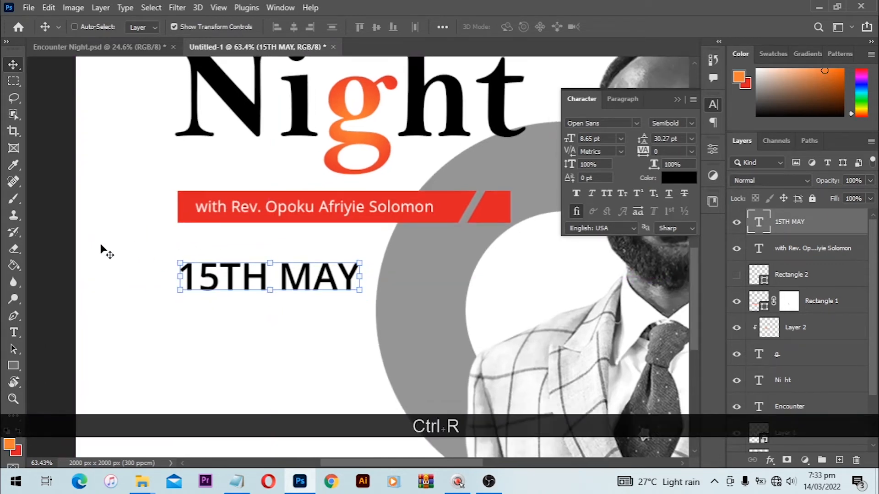
Show the rulers, place a vertical guide at the left edge of the red bar, and deselect the date text
key("ctrl+r")
left_click_drag(33, 267, 187, 279)
left_click(118, 281)
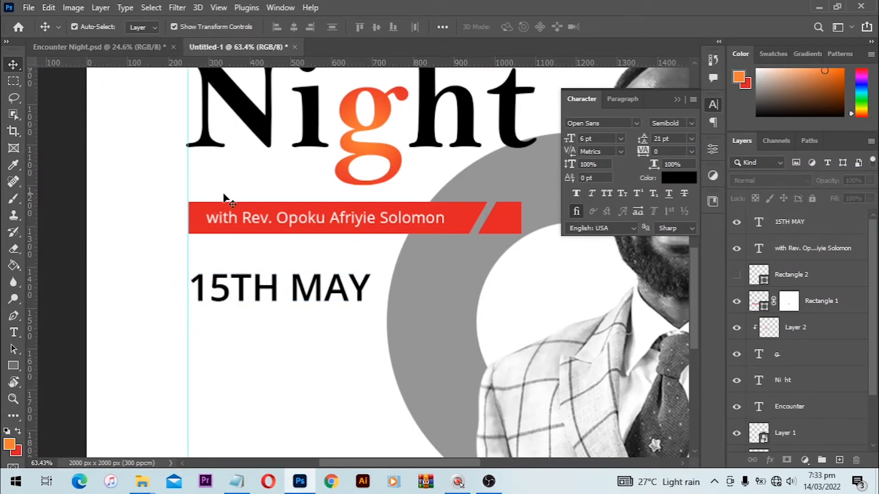
Copy "TWENTY-TWO" from the Notepad notes and paste it as a new Photoshop text layer just below "15TH MAY"
scroll(231, 205, "up", 3)
scroll(238, 229, "down", 6)
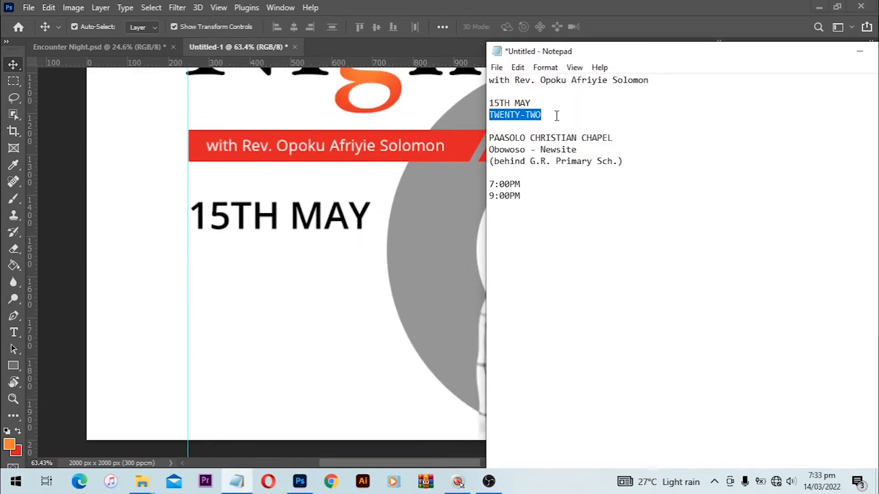
key("ctrl+c")
left_click(214, 247)
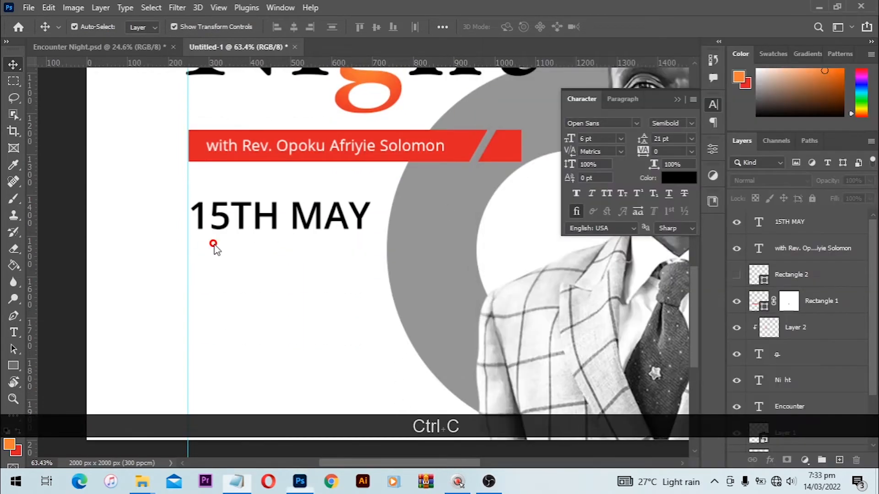
left_click(14, 333)
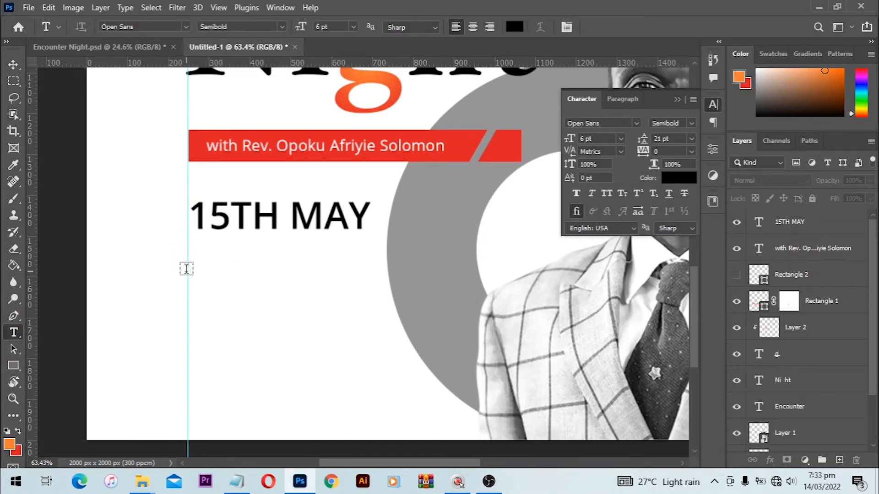
left_click(196, 255)
key("ctrl+v")
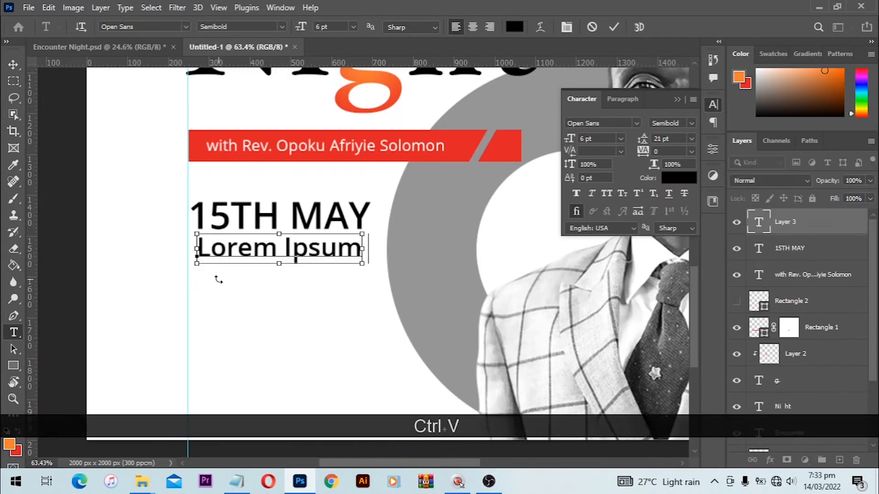
Set the whole "TWENTY-TWO" text to Open Sans Regular at 5 pt
key("ctrl+a")
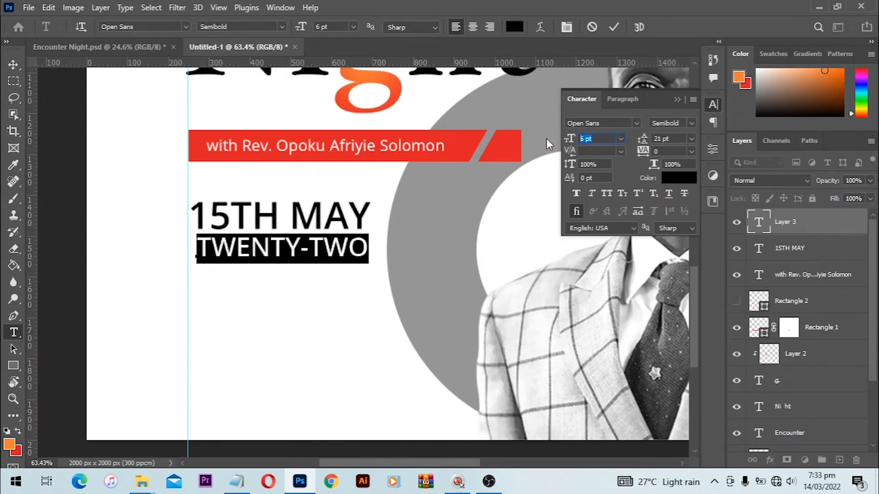
type("5")
key("Return")
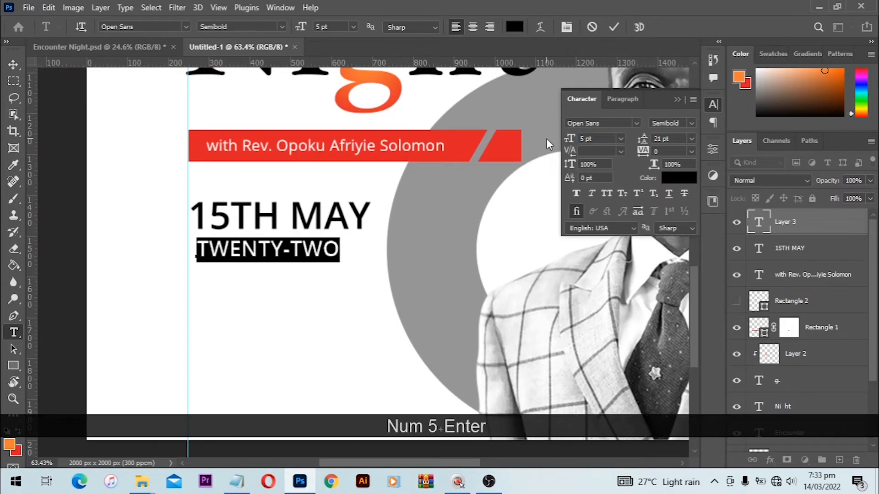
left_click(691, 123)
left_click(669, 160)
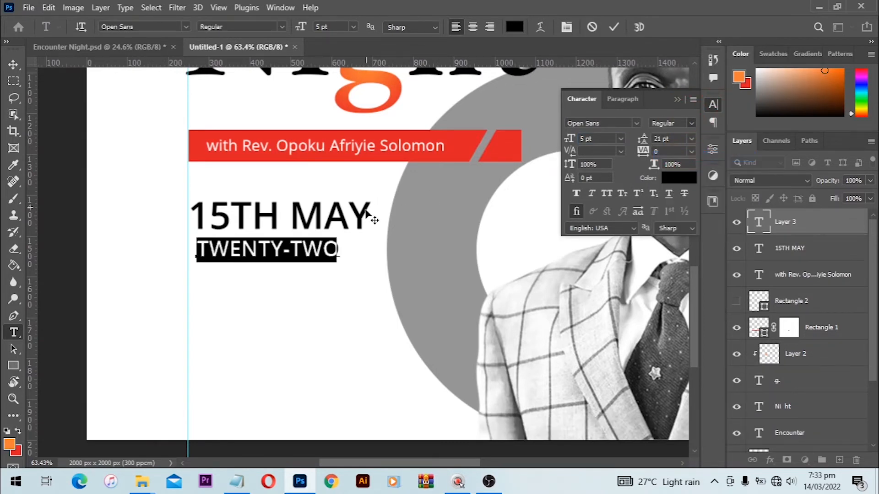
Try a tracking of 20 on the "TWENTY-TWO" text, raise it to 100, and commit the text
key("alt")
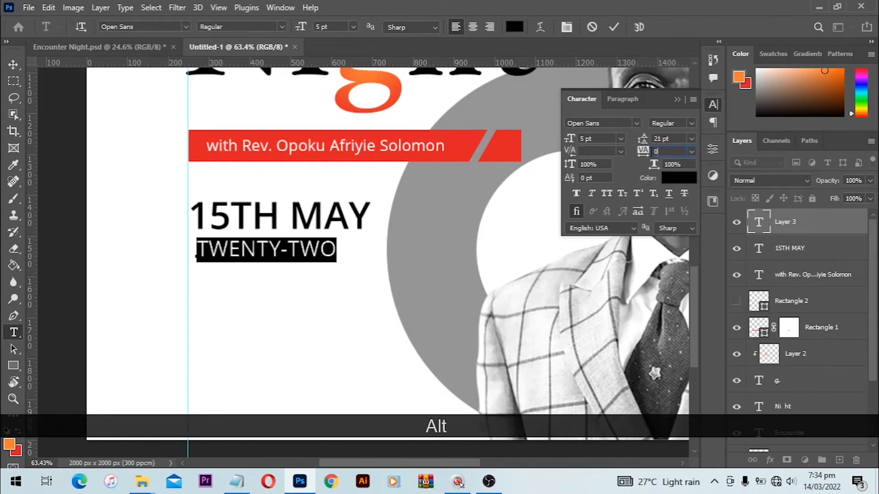
left_click(669, 152)
type("20")
key("Return")
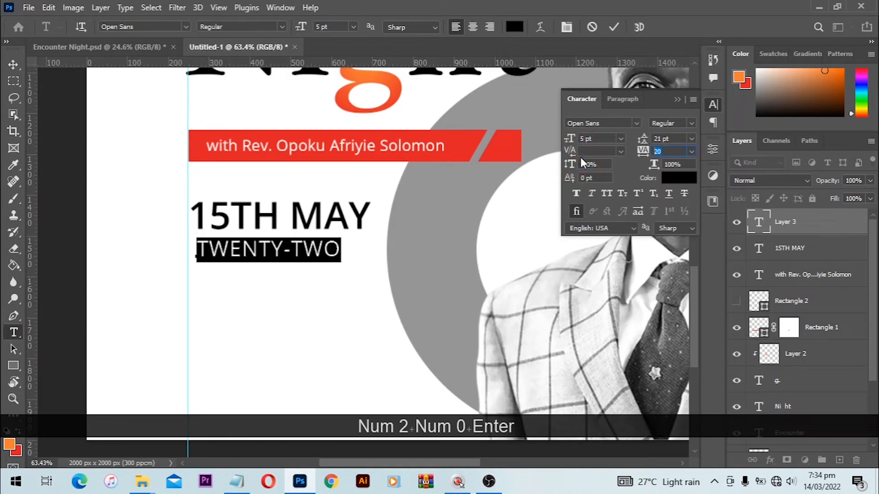
type("100")
key("Return")
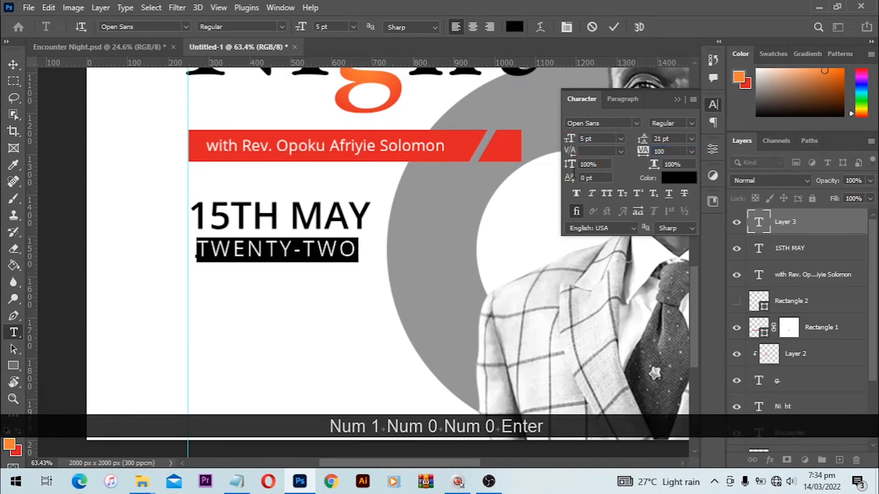
left_click(14, 65)
scroll(252, 232, "up", 2)
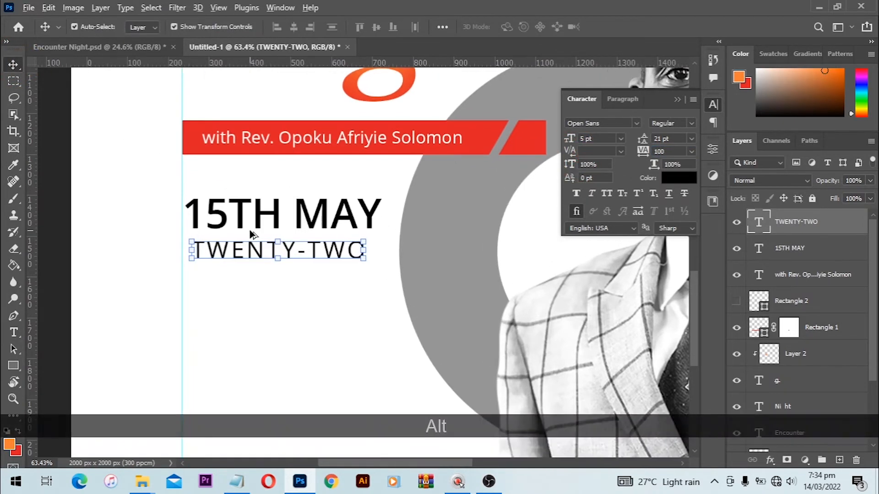
Set the "TWENTY-TWO" text to 4 pt, centre it directly beneath "15TH MAY", and deselect the text
scroll(251, 231, "up", 3)
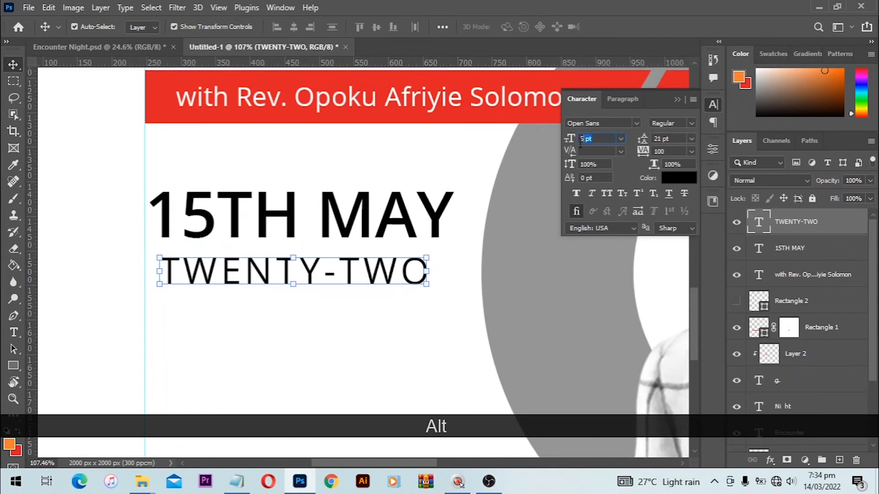
type("4")
key("Return")
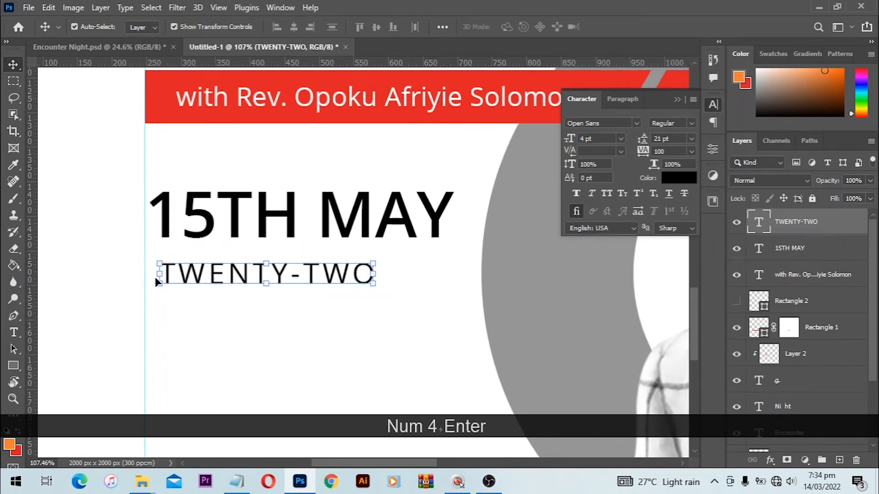
left_click_drag(305, 274, 340, 261)
left_click(341, 220, "shift")
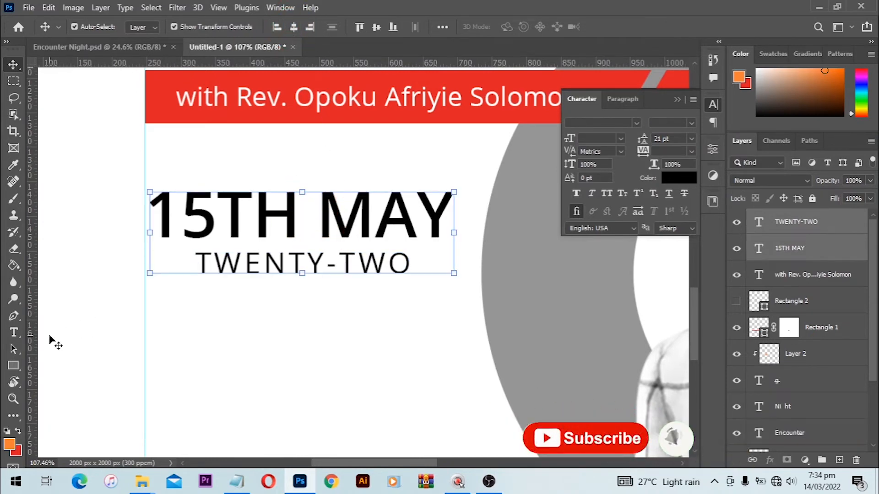
left_click(98, 293)
scroll(224, 277, "down", 5)
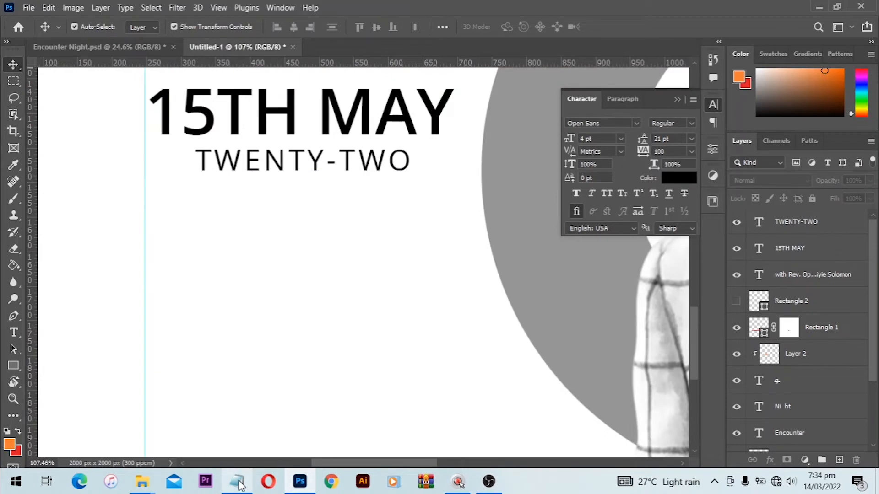
Copy the three venue lines from the Notepad notes and paste them in Photoshop over a duplicate of "TWENTY-TWO" placed below it
left_click(236, 481)
left_click_drag(643, 161, 489, 138)
key("ctrl+c")
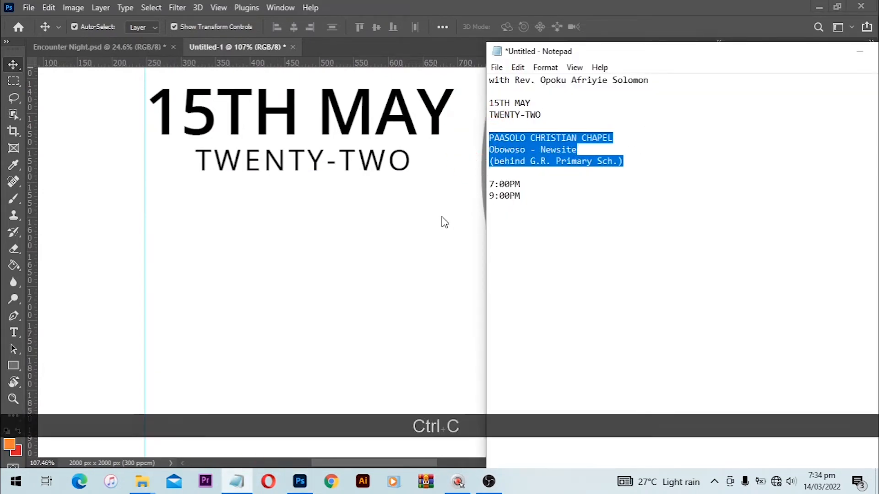
left_click(213, 231)
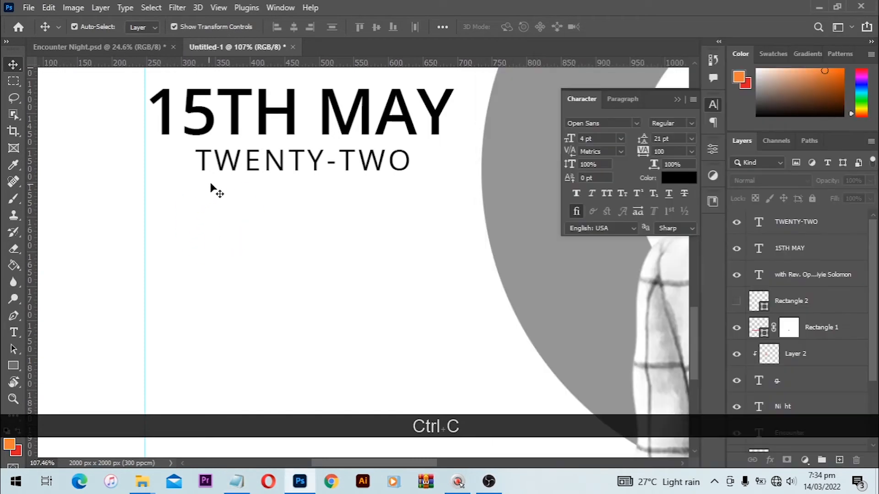
left_click_drag(226, 161, 181, 214)
key("t")
left_click(183, 210)
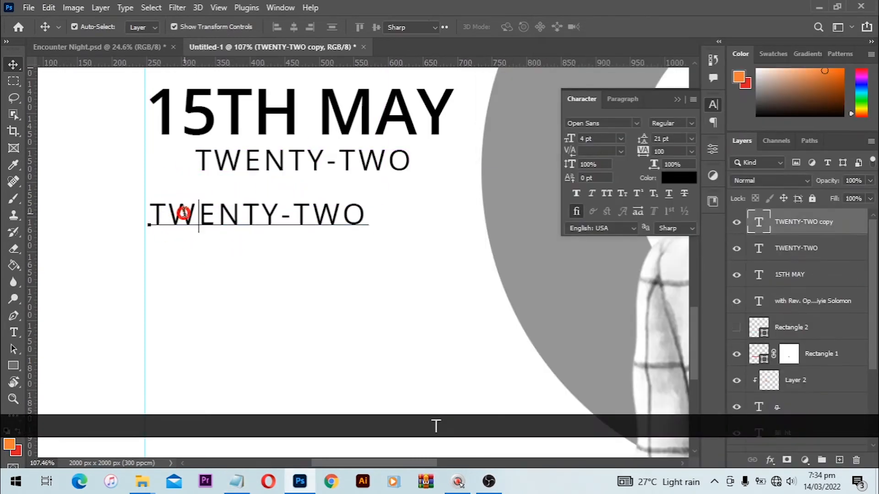
key("ctrl")
key("ctrl+a")
key("ctrl+v")
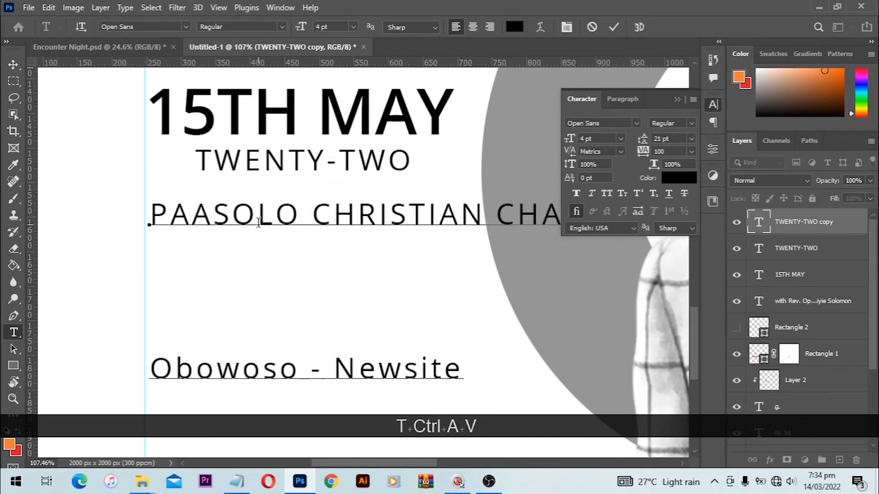
Set the whole venue text to a leading of 4 pt and a font size of 2.5 pt
key("ctrl+a")
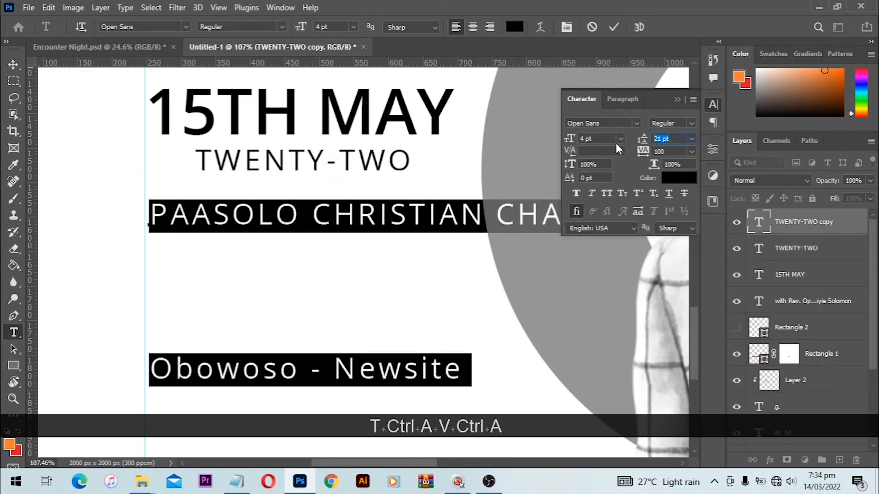
type("4")
key("Return")
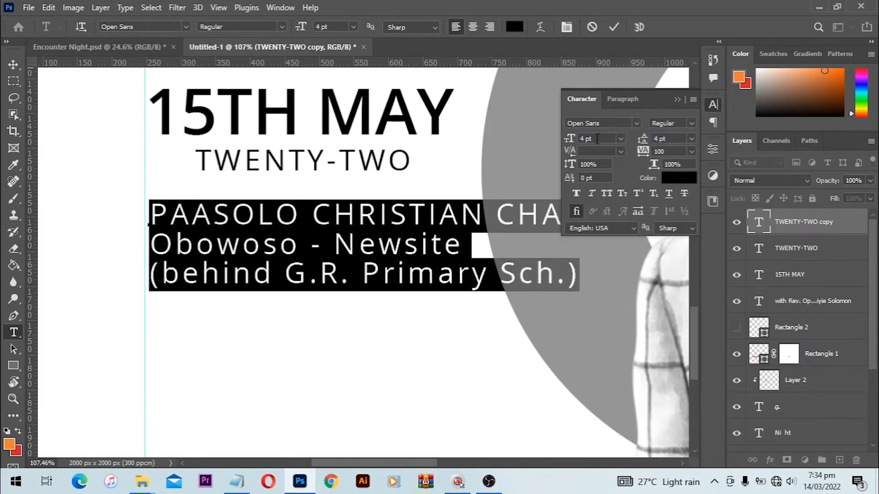
type("2.5")
key("Return")
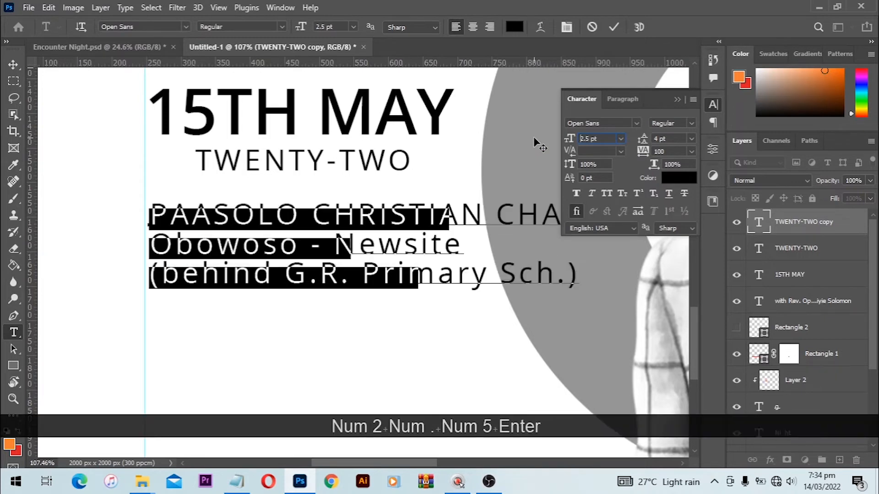
Make the "PAASOLO CHRISTIAN CHAPEL" line Open Sans Bold and the location line beneath it Semibold
left_click_drag(443, 220, 112, 203)
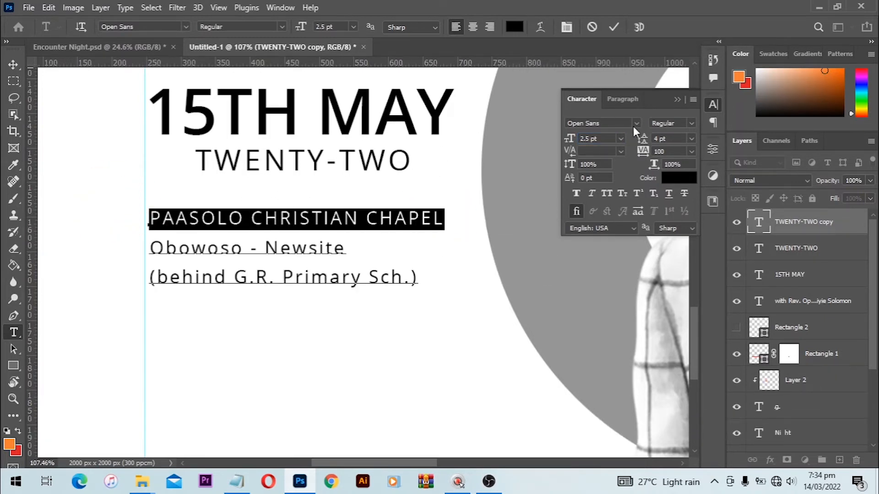
left_click(692, 122)
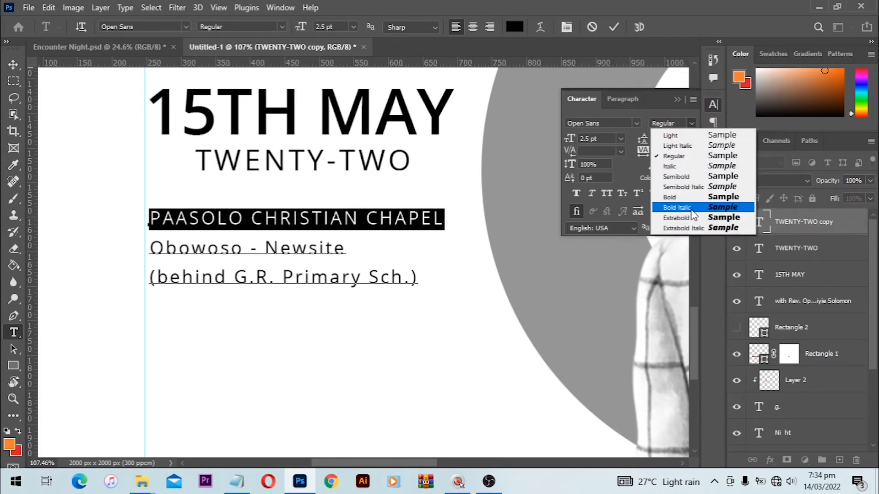
left_click(677, 198)
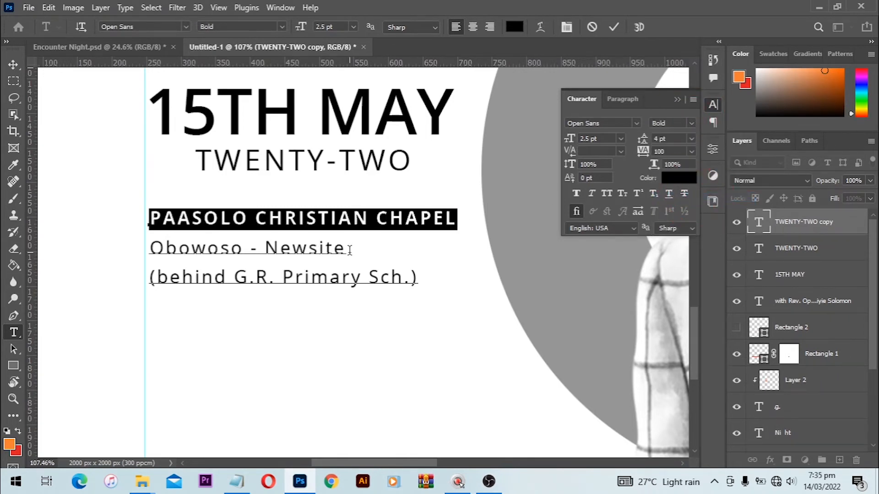
left_click_drag(350, 249, 123, 253)
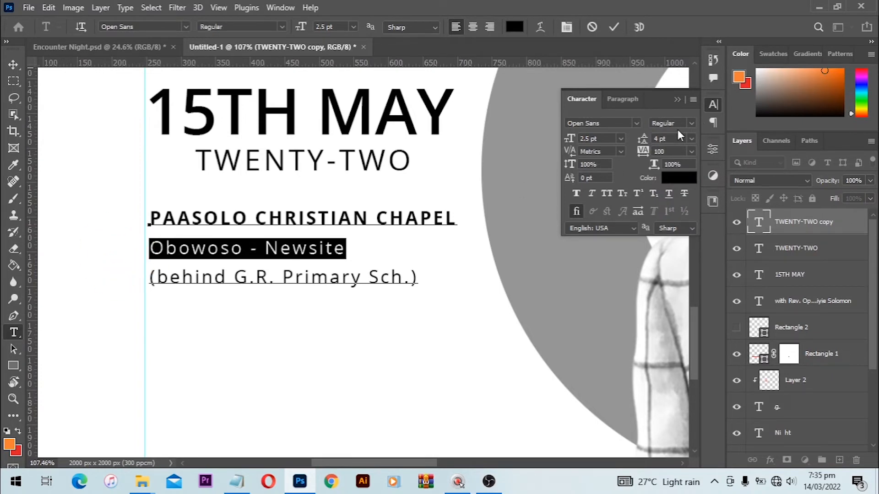
left_click(692, 121)
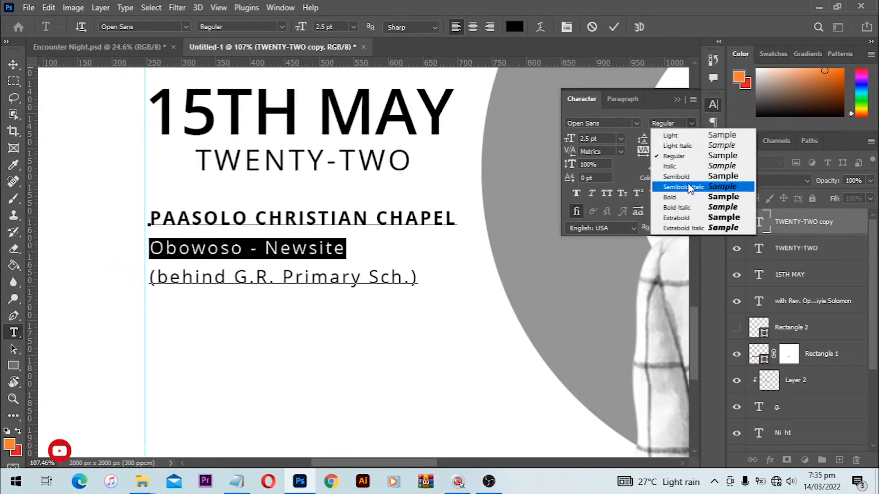
left_click(675, 176)
Tighten the leading of all three venue lines to 3 pt and commit the text
key("ctrl+a")
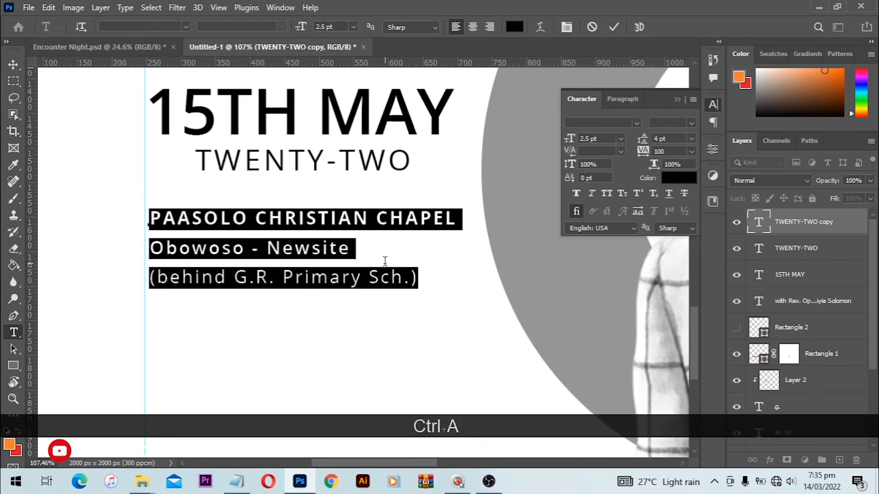
left_click(669, 138)
type("3")
key("Return")
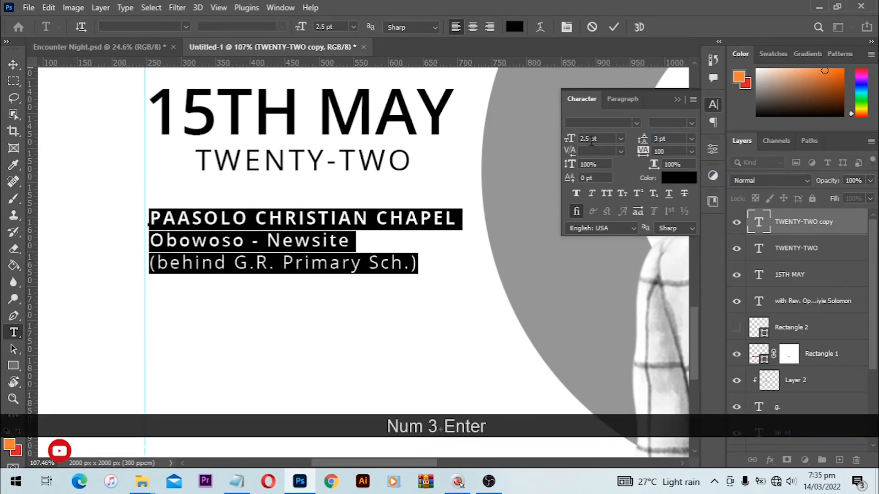
left_click(617, 27)
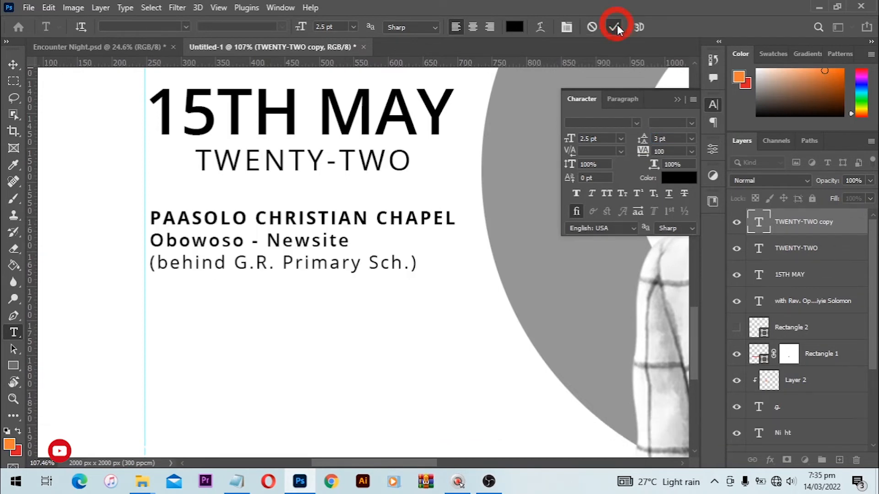
Select the title, speaker bar, date and venue text together and shift them slightly to the left
scroll(407, 216, "down", 3)
scroll(407, 217, "down", 4)
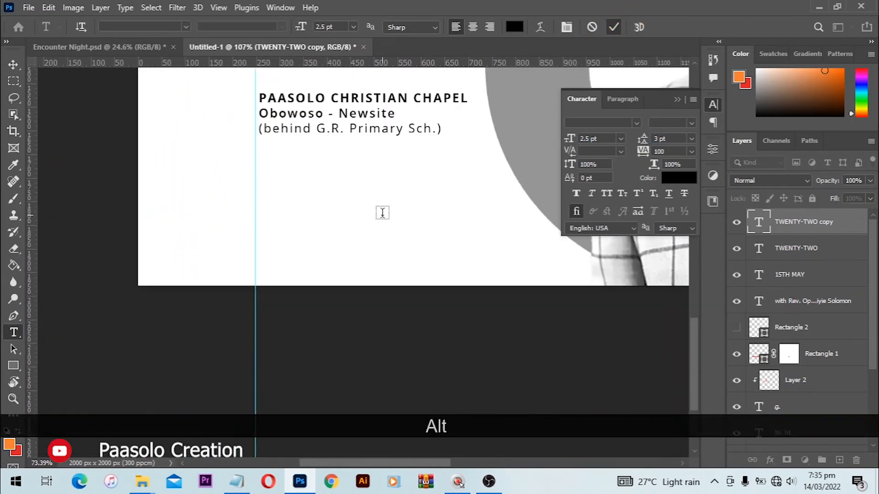
key("v")
scroll(231, 220, "up", 3)
scroll(231, 217, "down", 1)
scroll(231, 220, "down", 3)
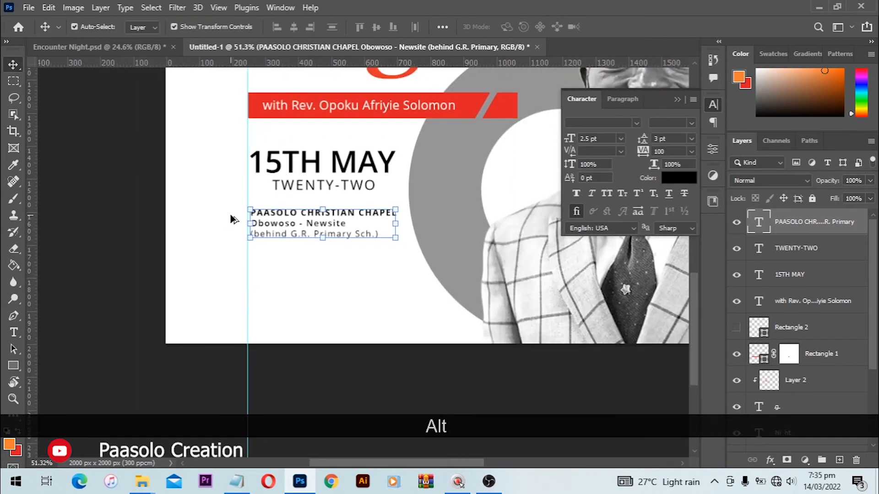
scroll(237, 219, "up", 1)
scroll(237, 218, "down", 2)
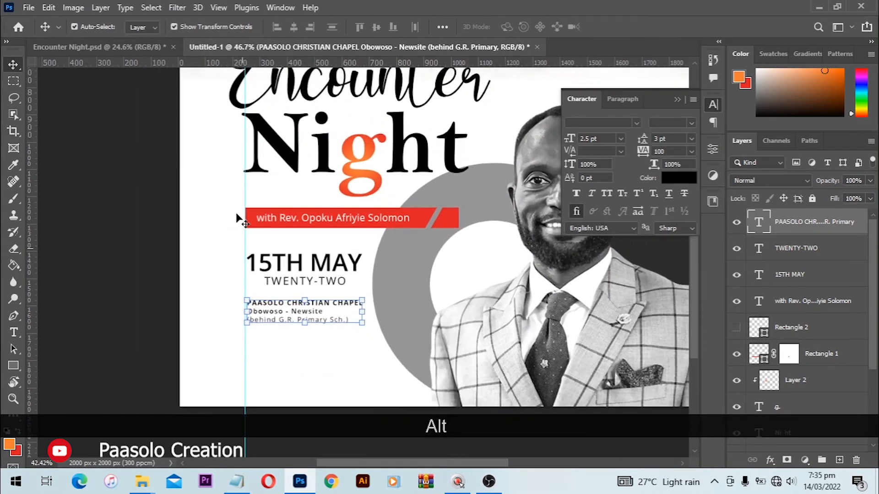
scroll(211, 210, "up", 2)
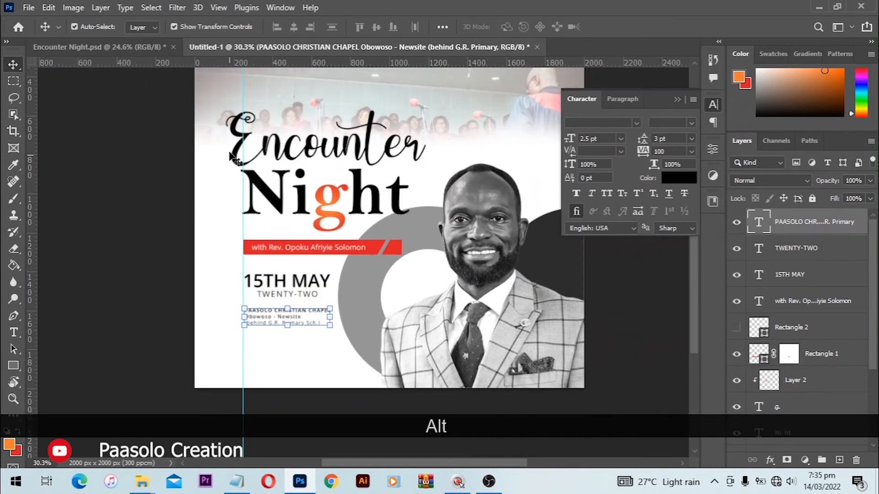
left_click_drag(225, 131, 291, 344)
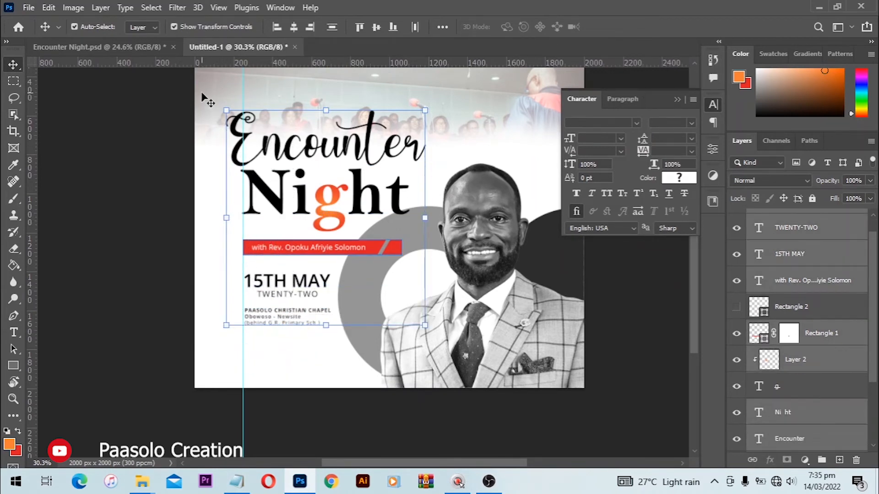
left_click_drag(202, 94, 323, 340)
left_click_drag(326, 256, 319, 259)
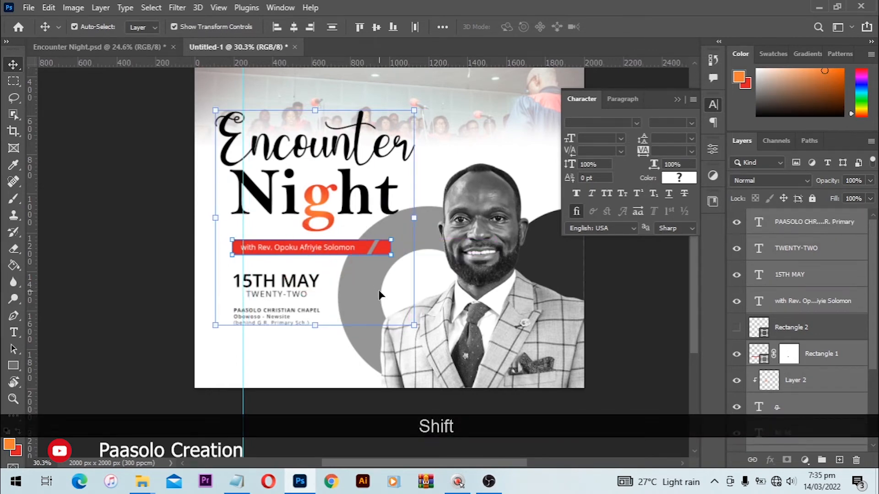
Scale the selected title, speaker bar, date and venue text to 104%, apply the transform and deselect
mouse_move(426, 330)
left_mouse_down()
mouse_move(439, 340)
mouse_move(425, 338)
left_mouse_up()
double_click(337, 273)
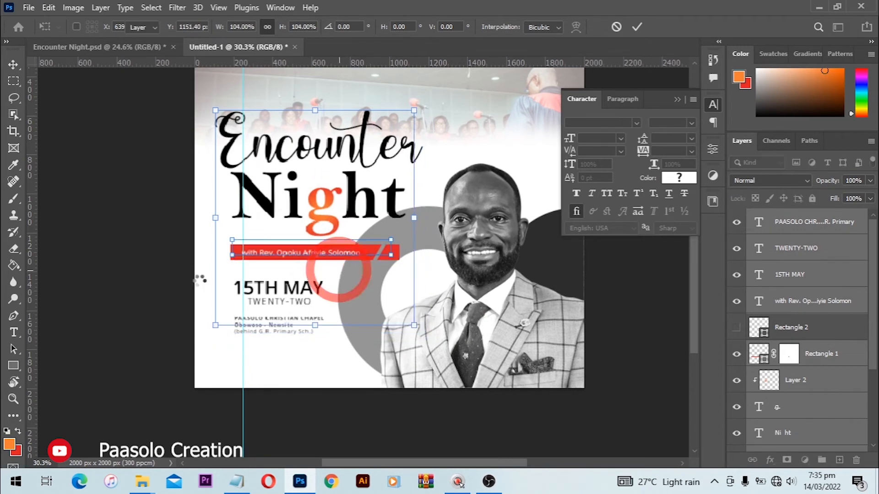
left_click(201, 278)
Enlarge the date and venue texts together to reach below the "g" of "Night", and nudge them up towards the red bar
left_click_drag(218, 274, 356, 349)
key("ctrl+t")
double_click(319, 339)
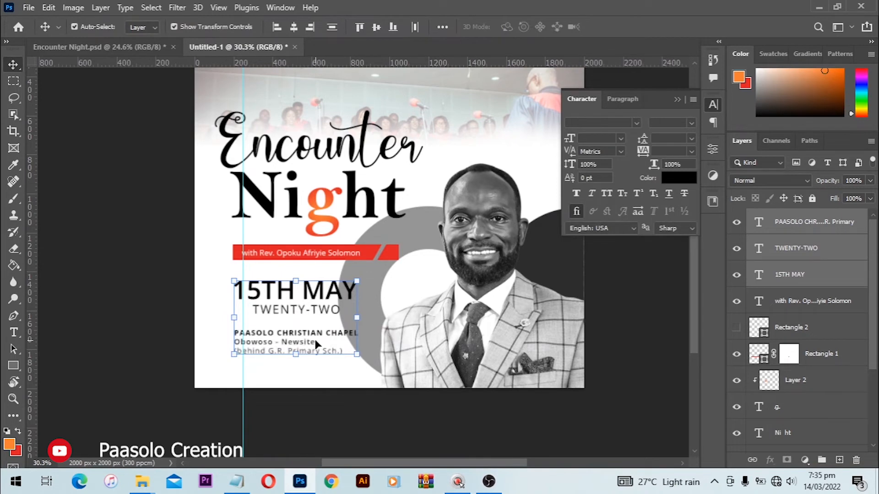
key("Up")
key("Up")
key("Up")
key("Up")
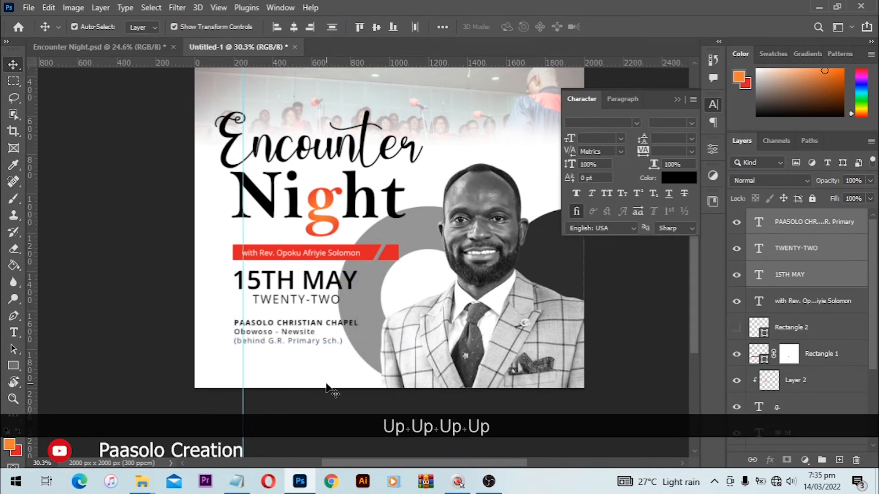
Nudge the venue text up closer to "TWENTY-TWO" and deselect it
left_click_drag(326, 384, 239, 330)
key("Up")
key("Up")
key("Up")
key("Up")
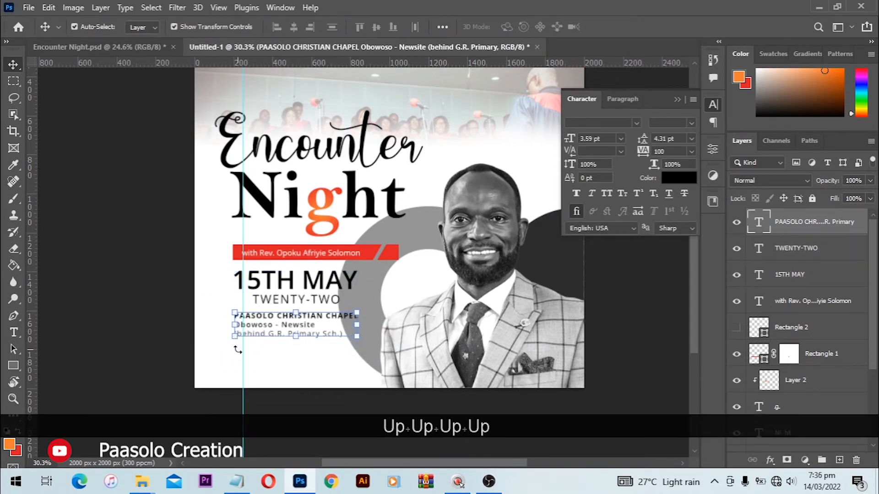
left_click(303, 361)
Select the speaker bar, its text, the date and the venue text, nudge them up closer to the title, and deselect
scroll(304, 362, "up", 2)
left_click_drag(303, 392, 254, 286)
left_click(318, 249, "shift")
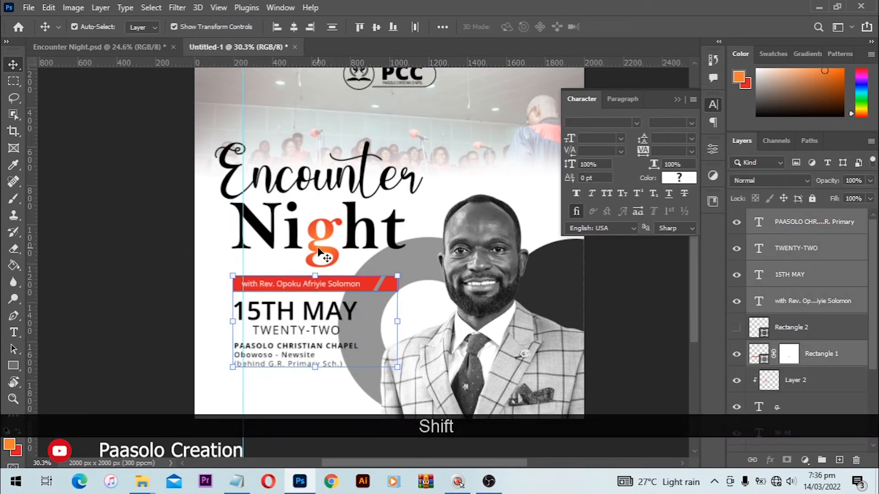
key("Up")
key("Up")
key("Up")
key("Up")
key("Up")
left_click(319, 403)
Examine the whole flyer layout, and inspect the title, speaker bar, date and the empty area beneath the venue text up close
scroll(319, 363, "down", 2)
scroll(284, 319, "up", 3)
scroll(319, 345, "down", 1)
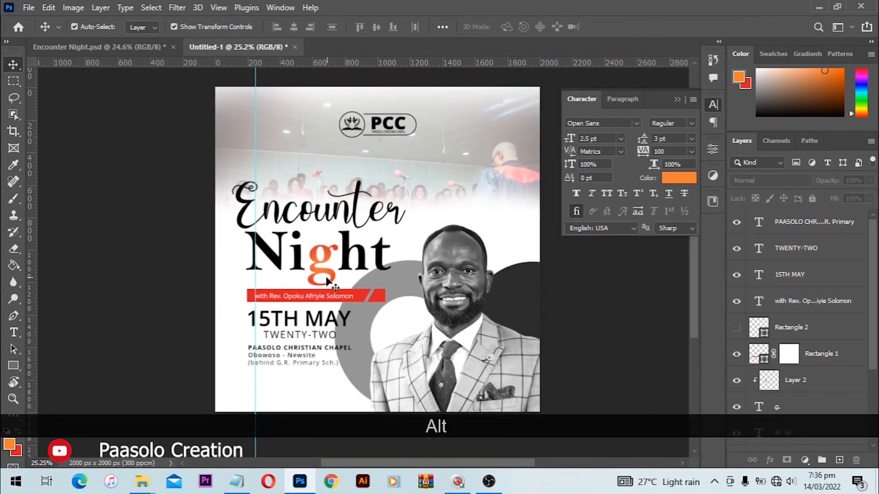
scroll(267, 343, "up", 3)
key("ctrl+0")
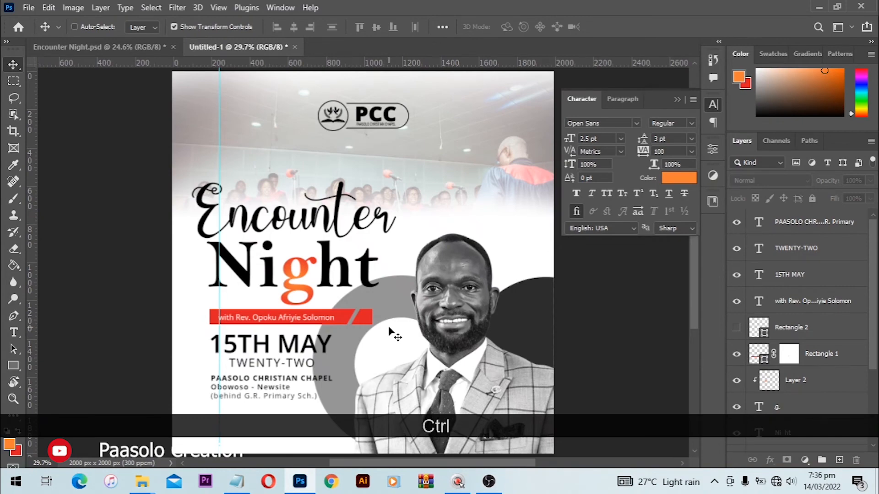
key("ctrl+equal")
key("ctrl+equal")
key("ctrl+equal")
key("ctrl+equal")
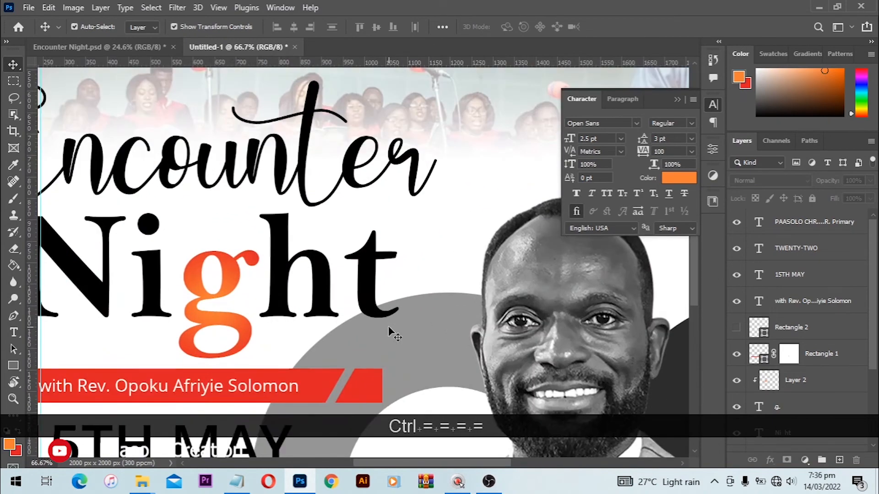
key("space")
left_click_drag(274, 343, 401, 219)
key("space")
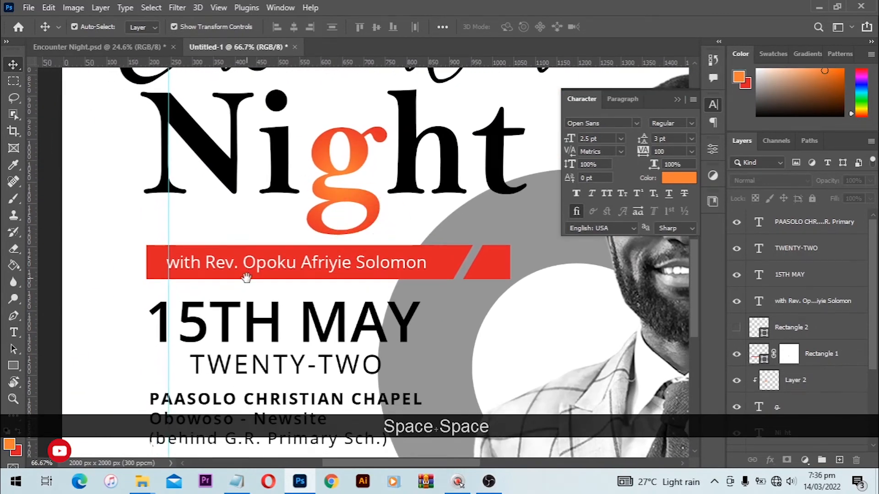
left_click_drag(240, 295, 311, 70)
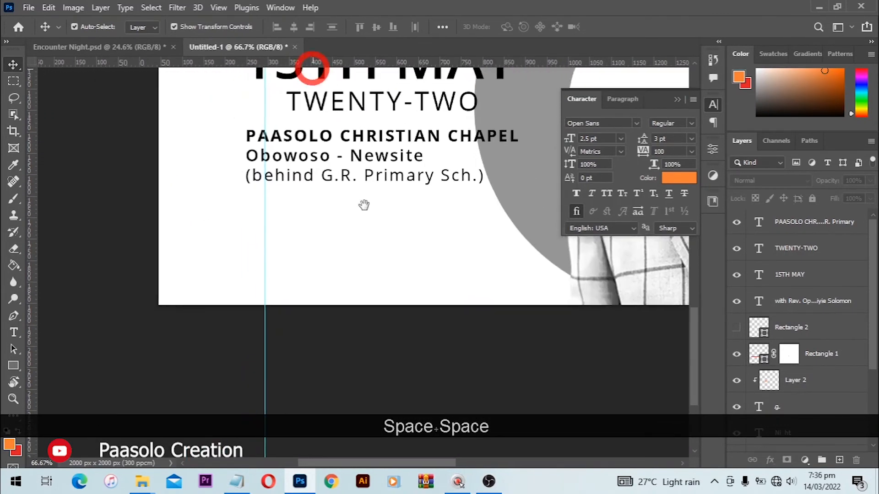
Draw a circle about 183 px in diameter in the empty area beneath the venue text
left_click_drag(363, 206, 311, 360)
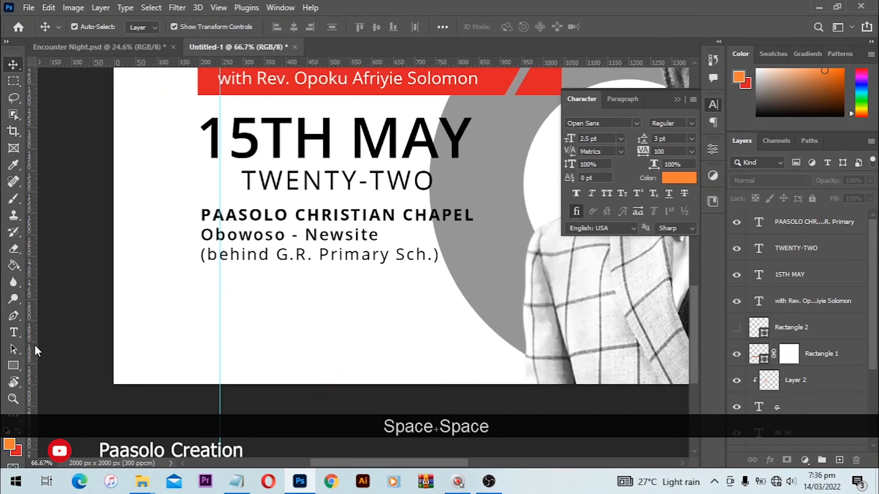
right_click(14, 365)
left_click(41, 378)
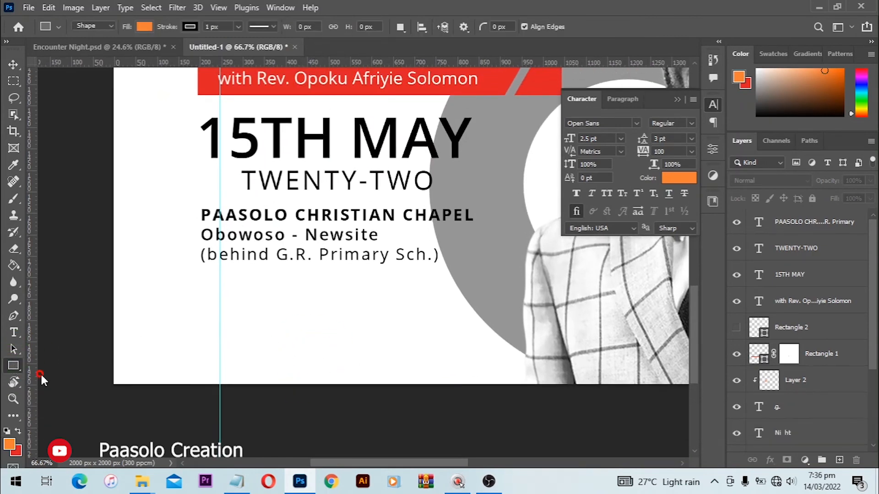
left_click_drag(209, 297, 310, 375)
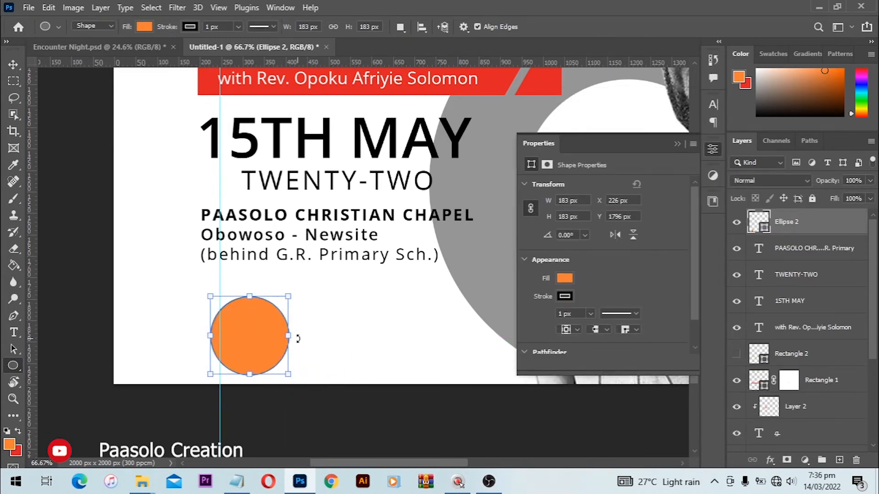
key("alt")
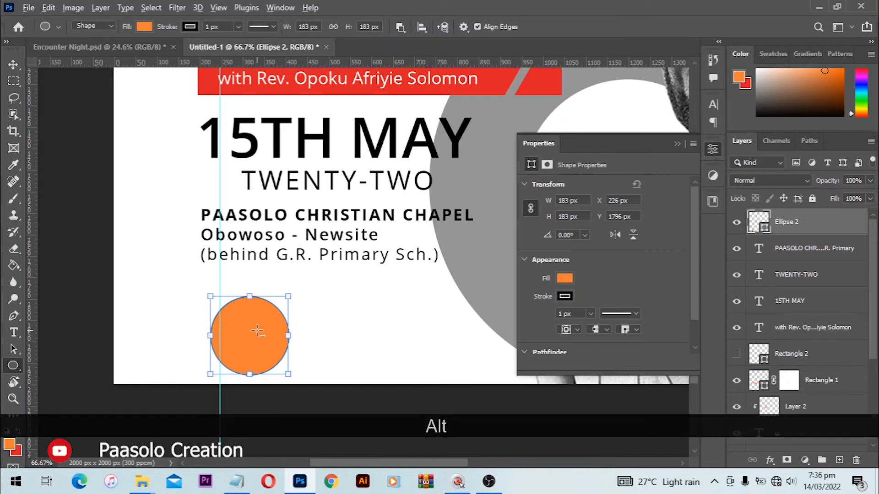
Remove the circle's fill and give it a red stroke from the recently used colors
left_click(564, 278)
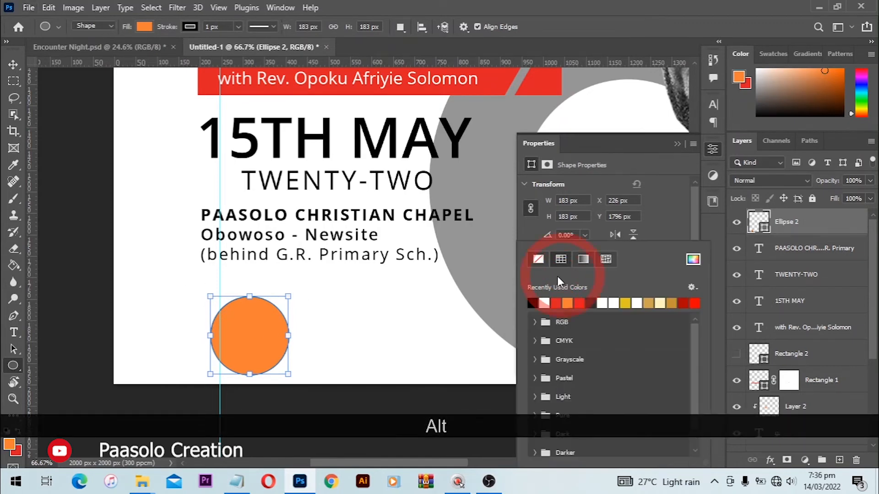
left_click(538, 259)
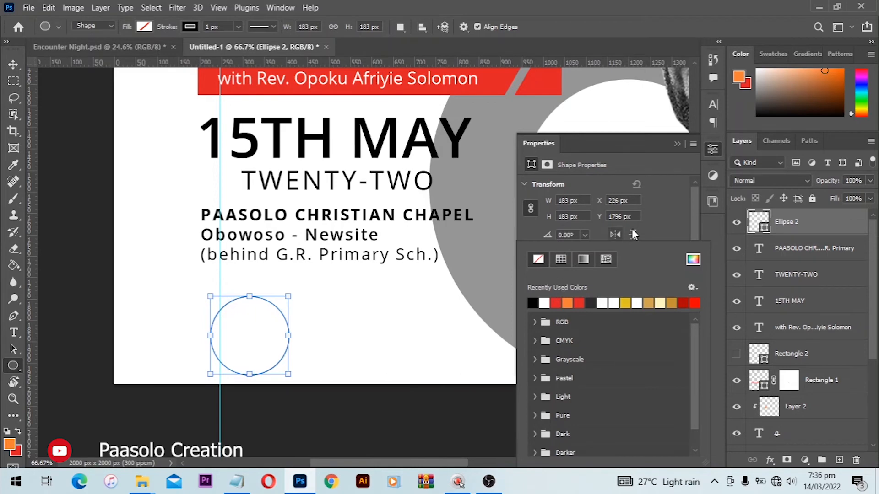
left_click(654, 226)
left_click(566, 296)
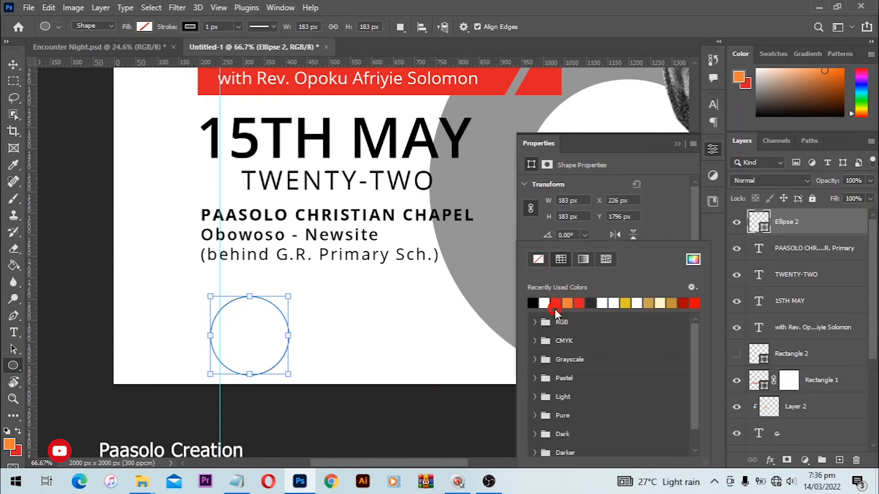
left_click(555, 307)
left_click(677, 218)
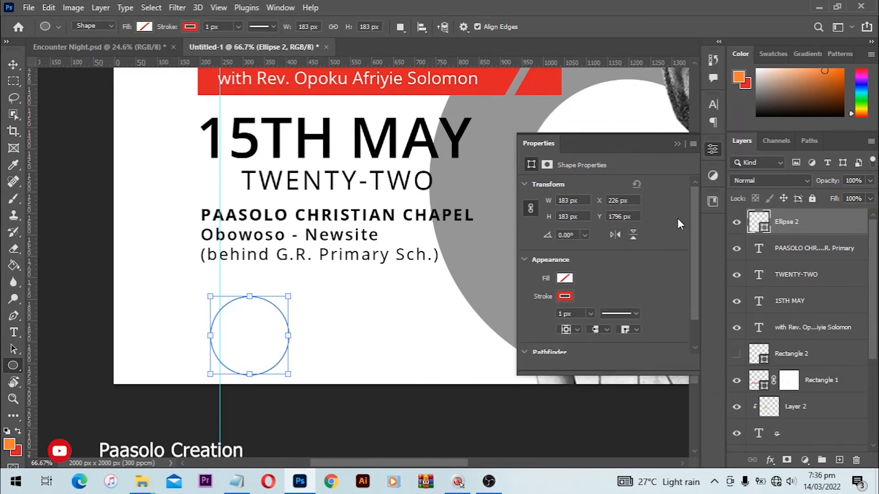
Set the circle's stroke width to 5 px and keep its layer at 100% opacity
left_click(578, 313)
type("5")
key("Return")
key("3")
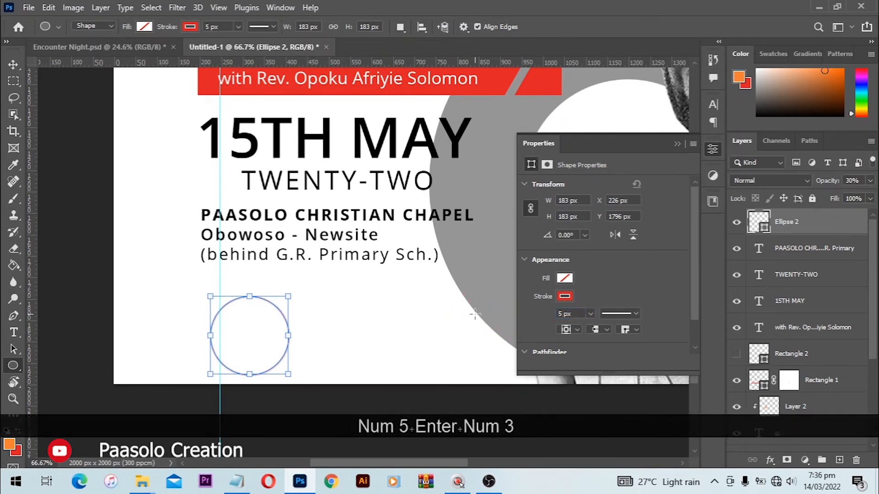
key("Return")
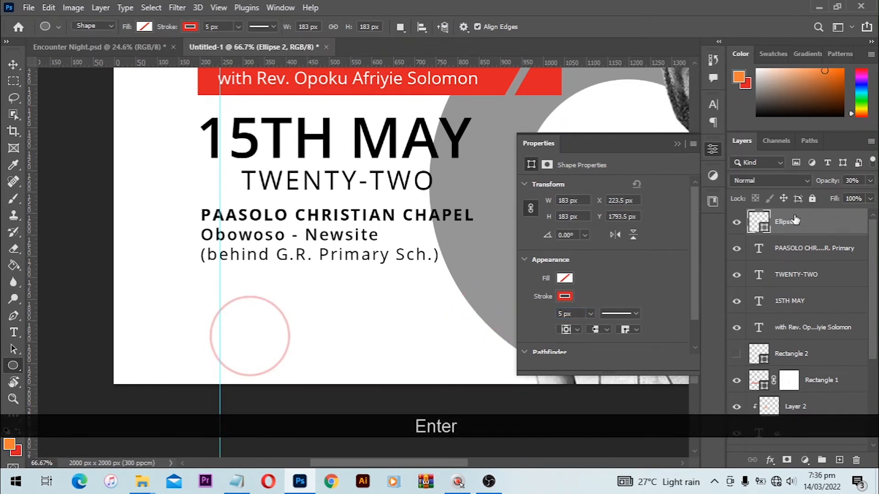
key("0")
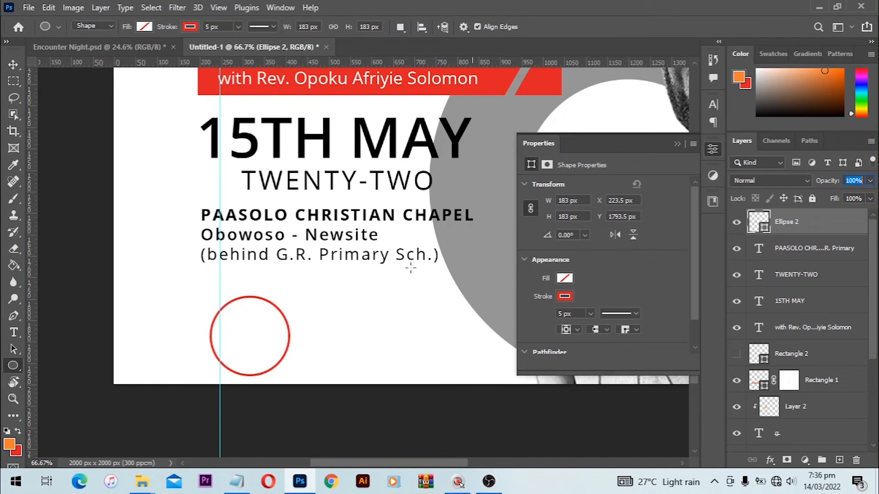
Move the outlined circle up slightly, duplicate it, and shift the copy sideways so the two circles overlap a little
key("v")
scroll(248, 345, "up", 3)
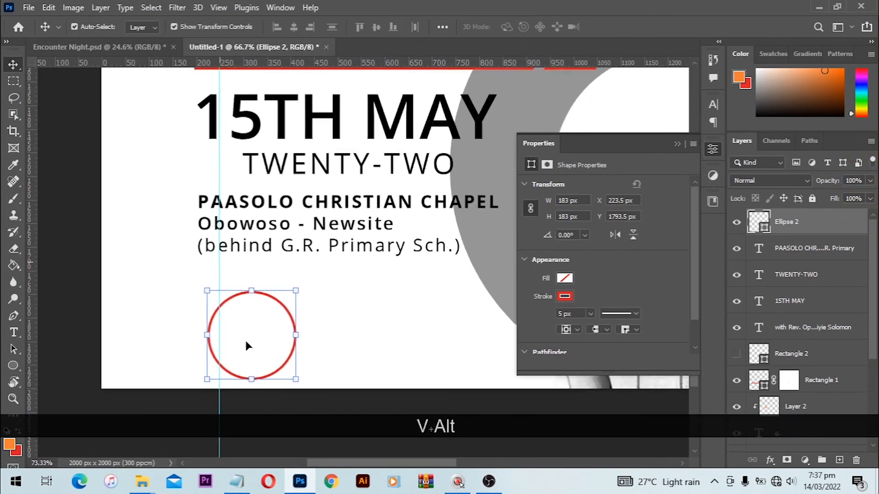
left_click_drag(259, 329, 347, 315)
key("ctrl")
key("ctrl+j")
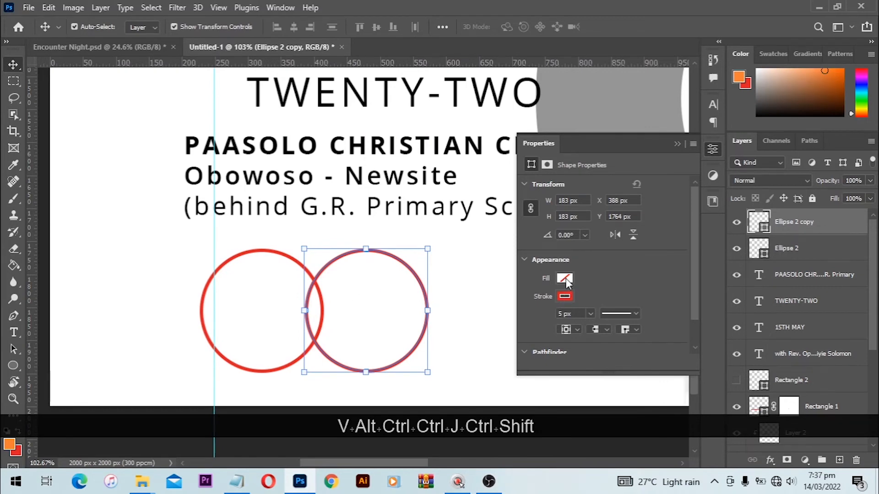
Remove the stroke from the duplicated circle and fill it with the same red
left_click(566, 300)
left_click(544, 259)
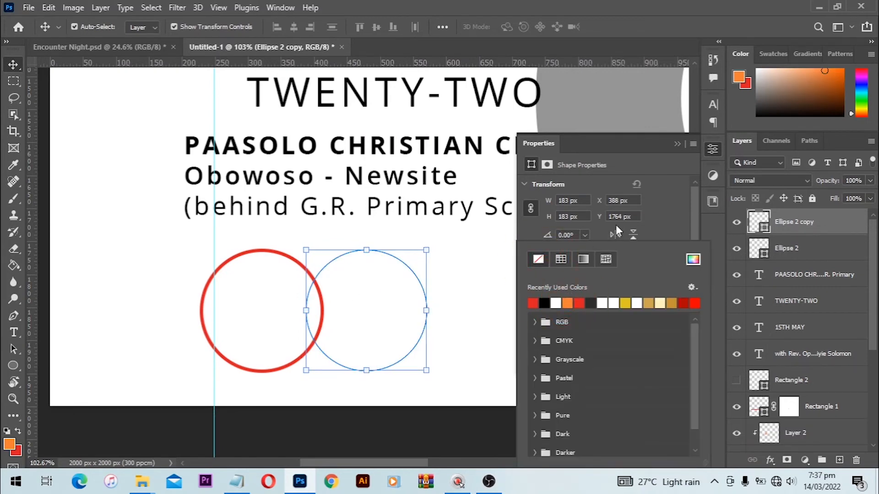
left_click(656, 217)
left_click(560, 280)
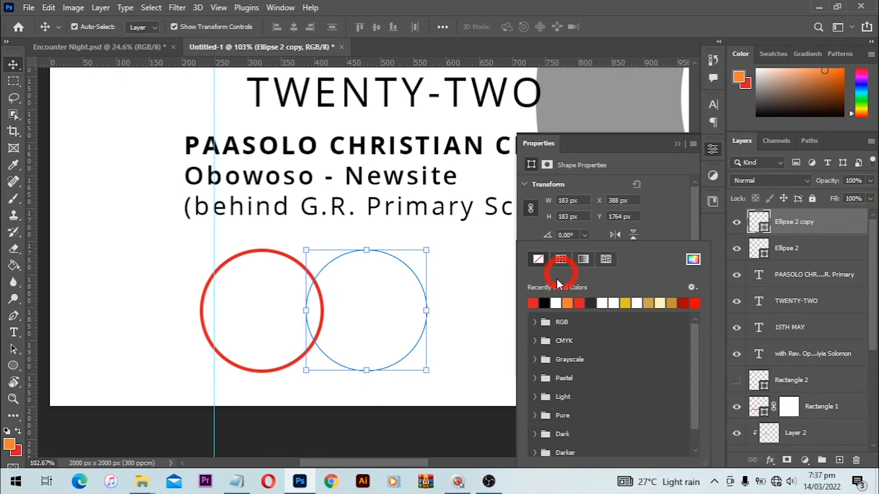
left_click(537, 301)
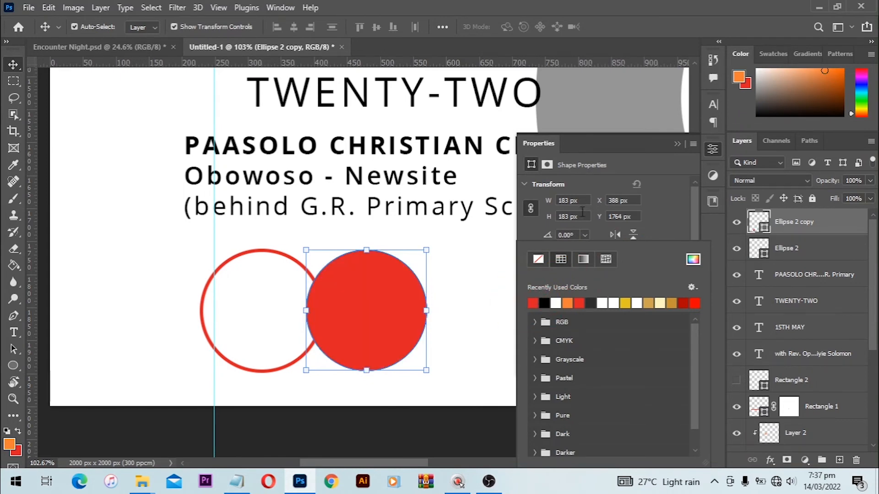
Fill the outlined circle with white and move its layer above the solid red circle's layer
left_click(245, 308)
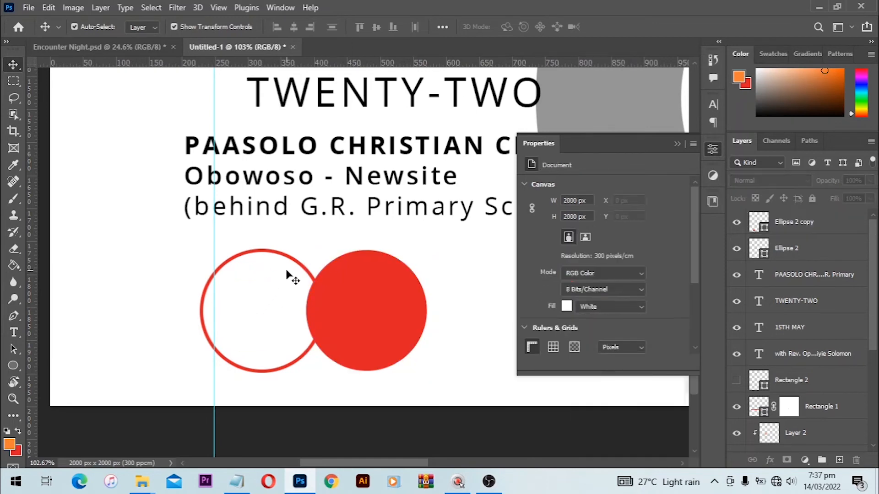
left_click(300, 265)
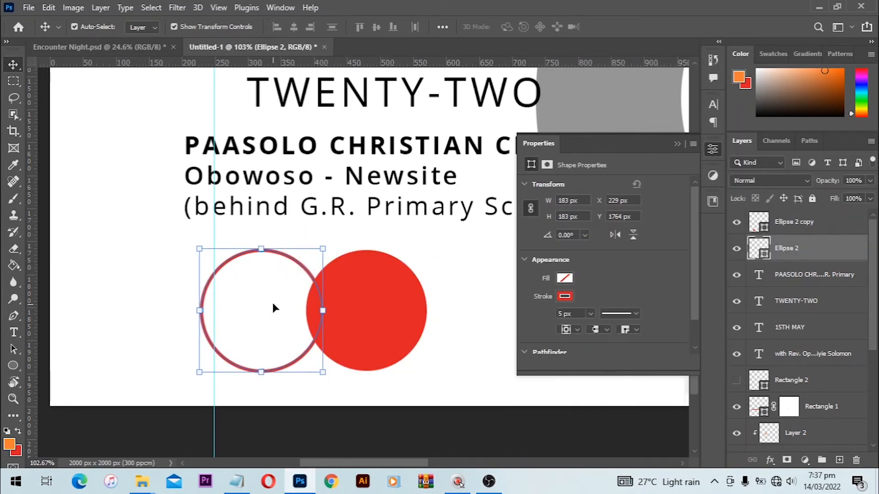
left_click(562, 278)
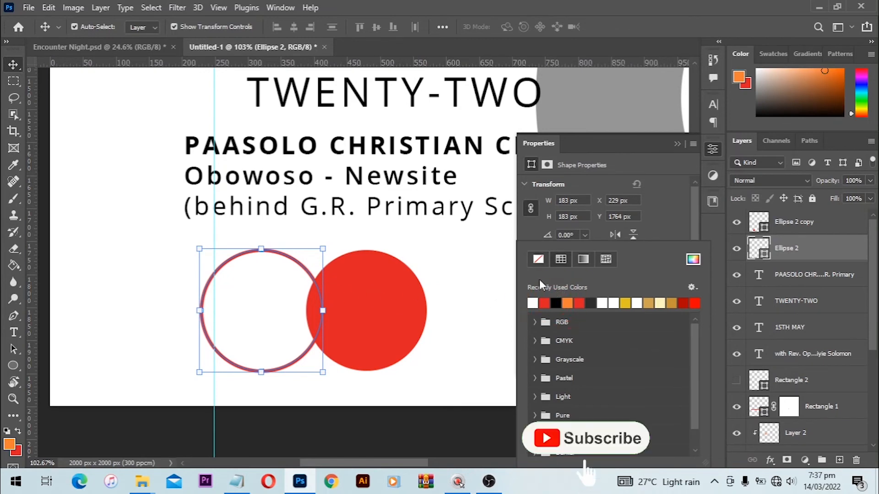
left_click_drag(778, 249, 791, 210)
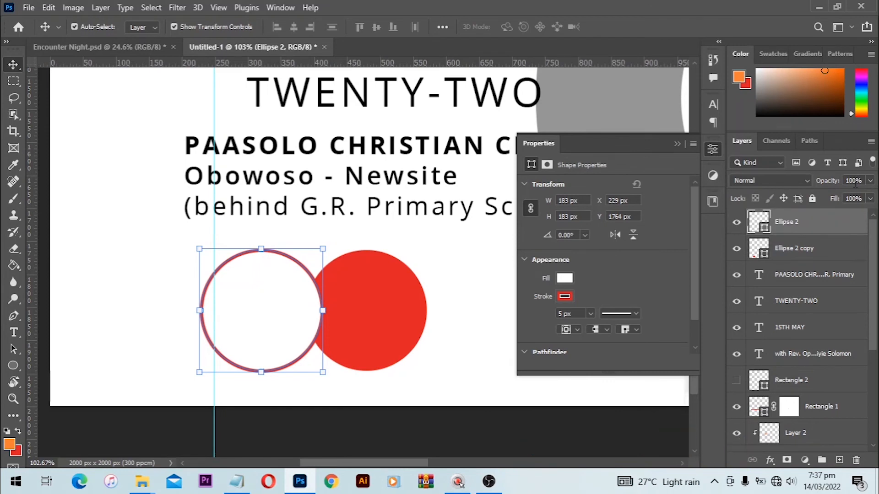
Lower the outlined circle's layer opacity to 60% and deselect it
key("KP_6")
key("Return")
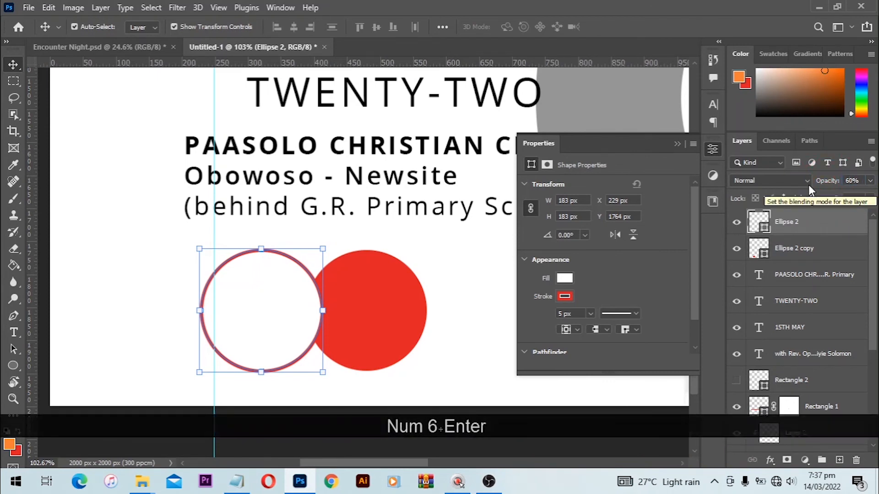
left_click(461, 262)
Switch to the Notepad notes and copy the start time "7:00PM"
key("alt")
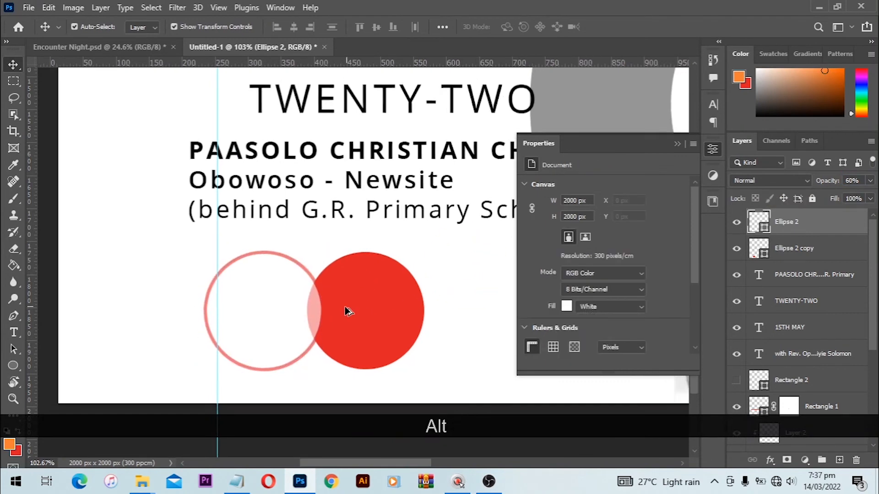
scroll(307, 348, "up", 6)
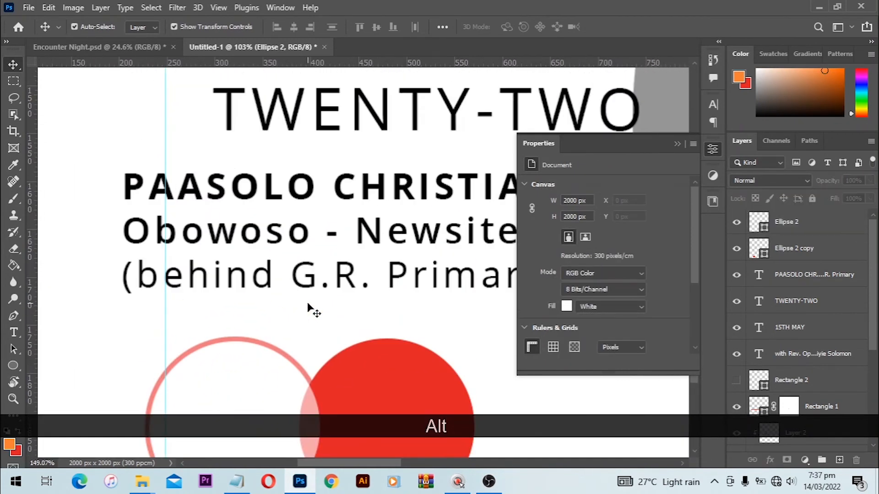
scroll(302, 339, "down", 3)
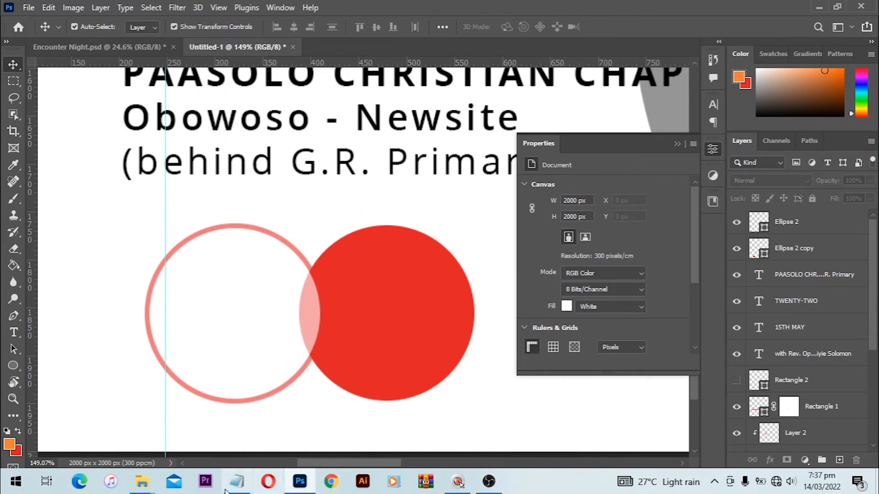
left_click(236, 482)
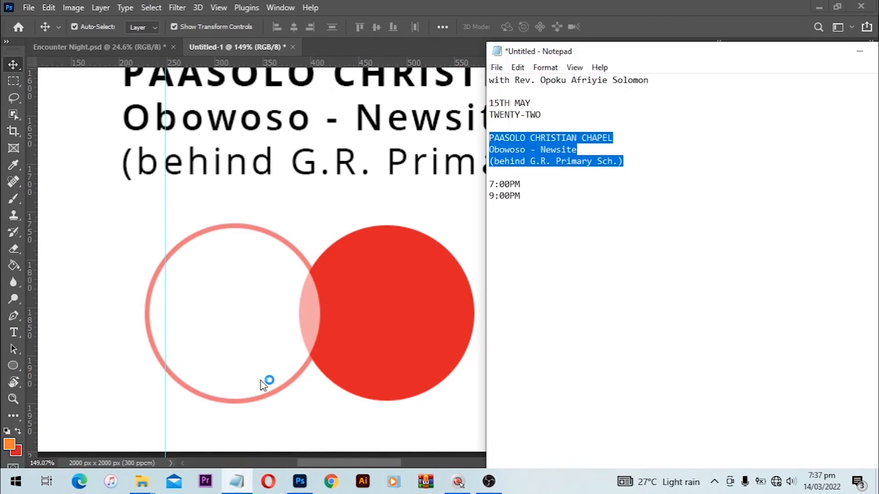
left_click_drag(534, 183, 467, 183)
key("ctrl+c")
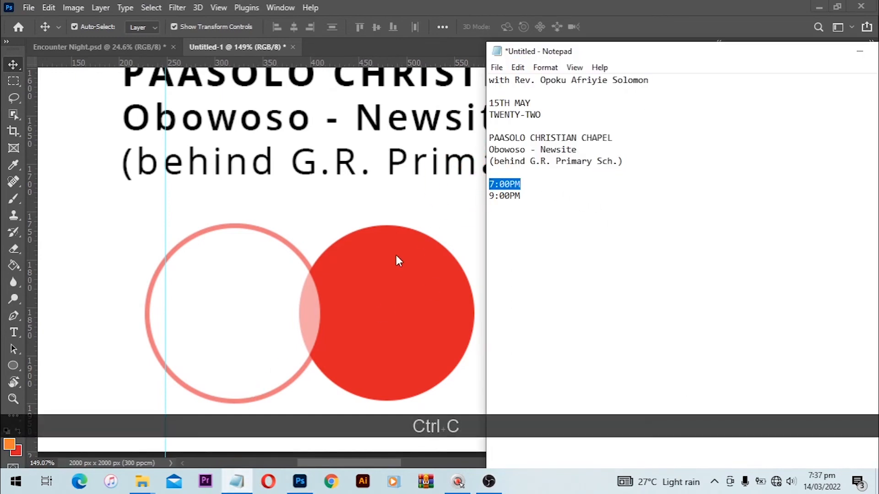
Add a text layer inside the outlined circle back in Photoshop, containing a single pasted "7:00PM"
left_click(12, 333)
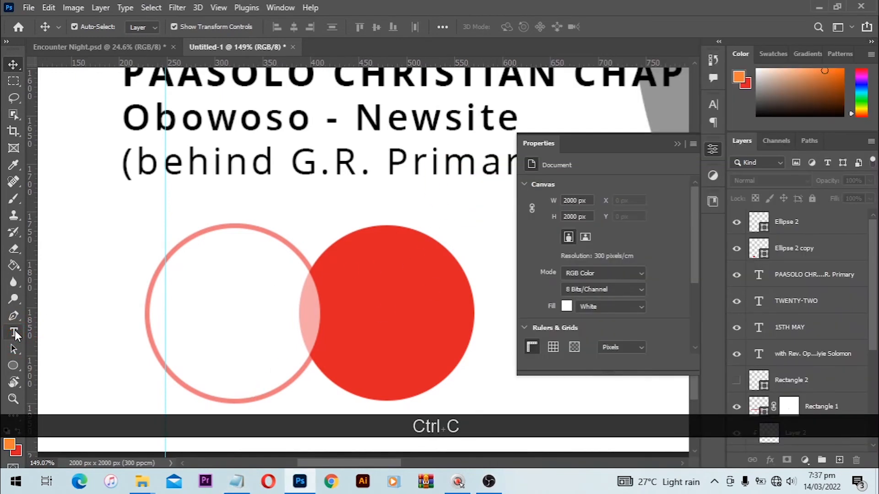
left_click(183, 313)
key("ctrl+v")
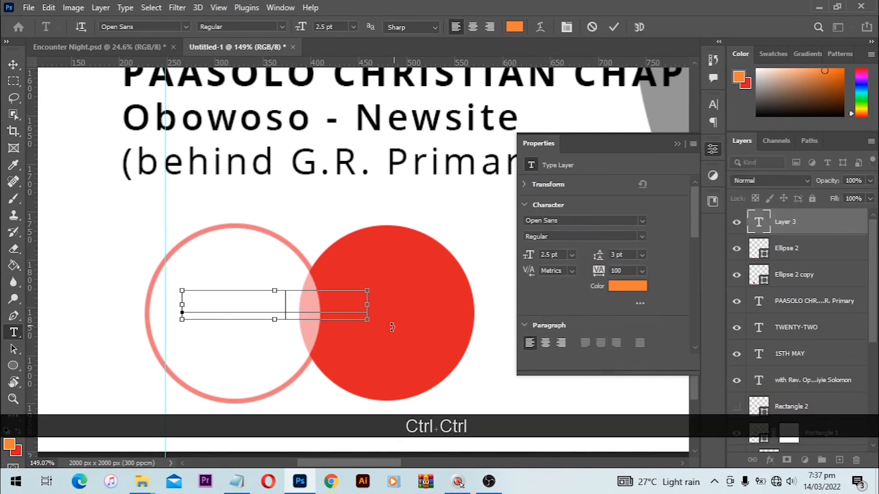
key("ctrl+v")
key("ctrl")
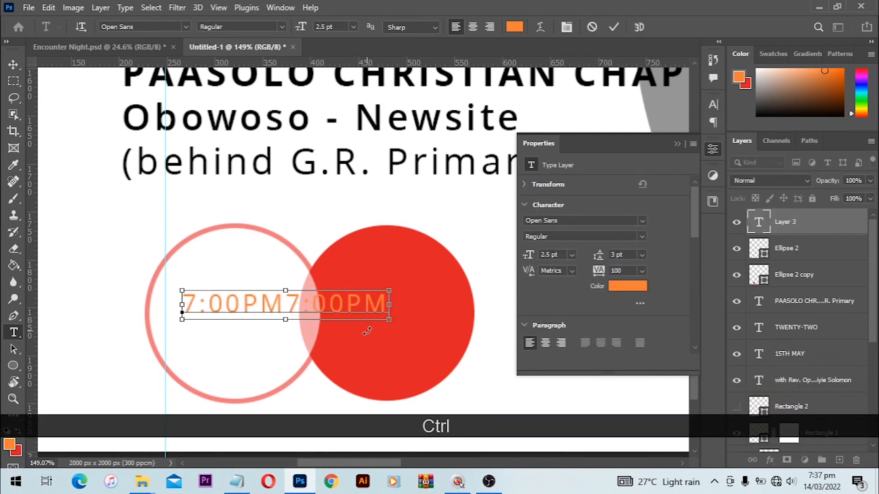
key("ctrl+a")
key("ctrl+v")
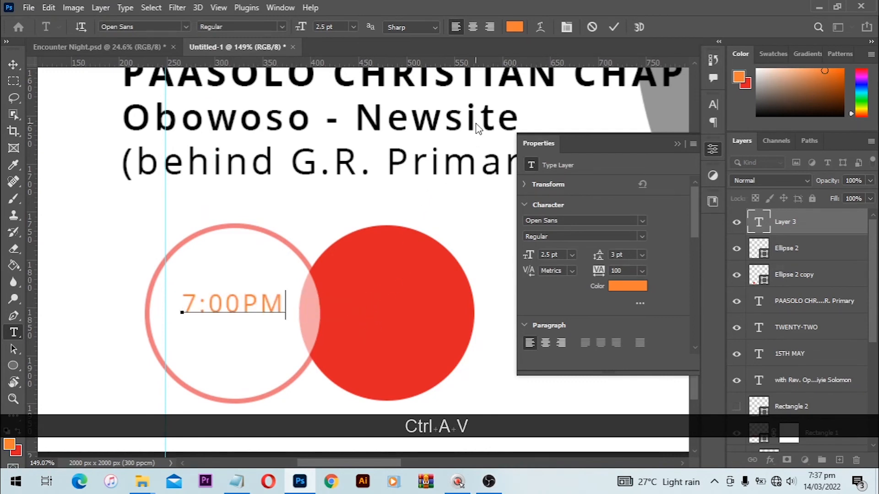
Color the "7:00PM" text black (000000), commit it, and center it within the outlined circle
key("ctrl+a")
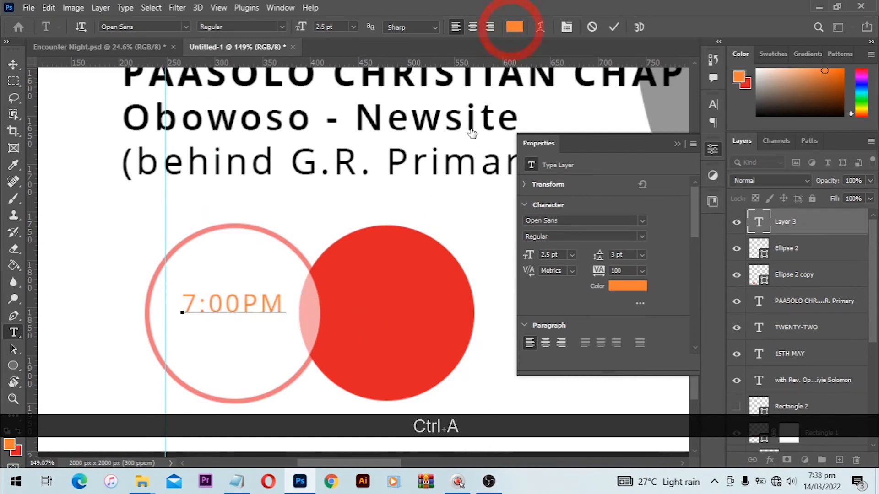
type("000000")
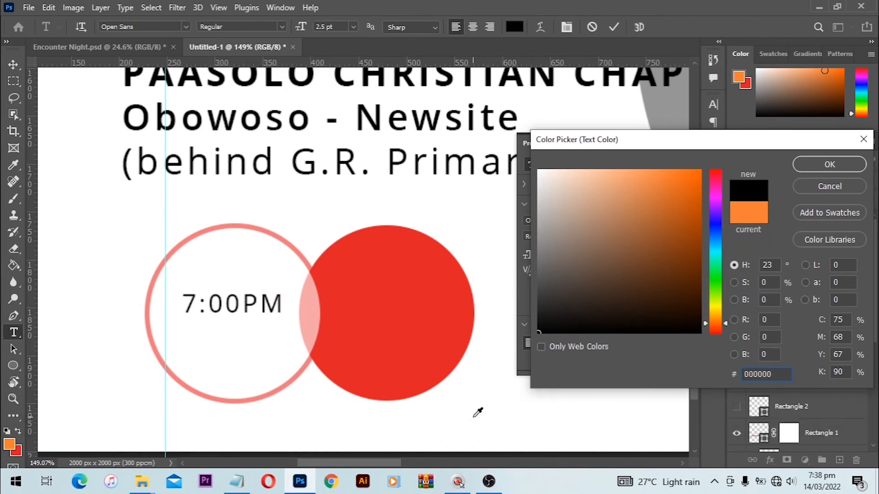
key("Return")
left_click(13, 64)
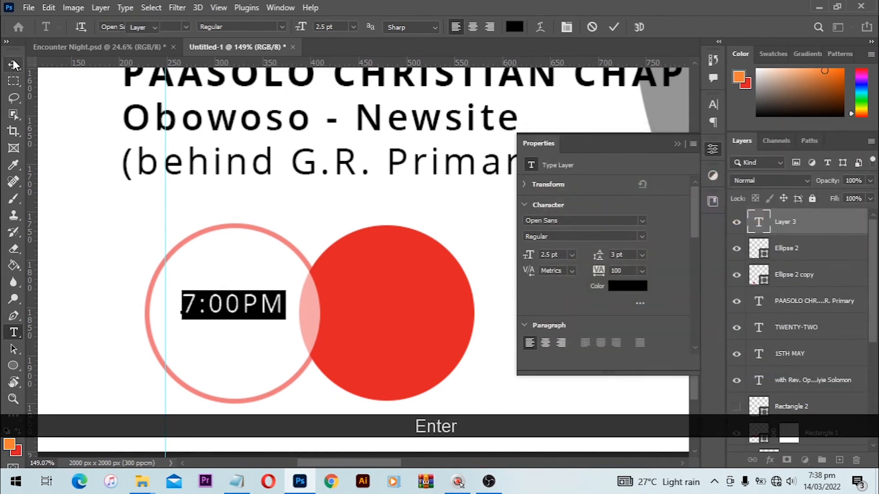
left_click_drag(251, 307, 243, 315)
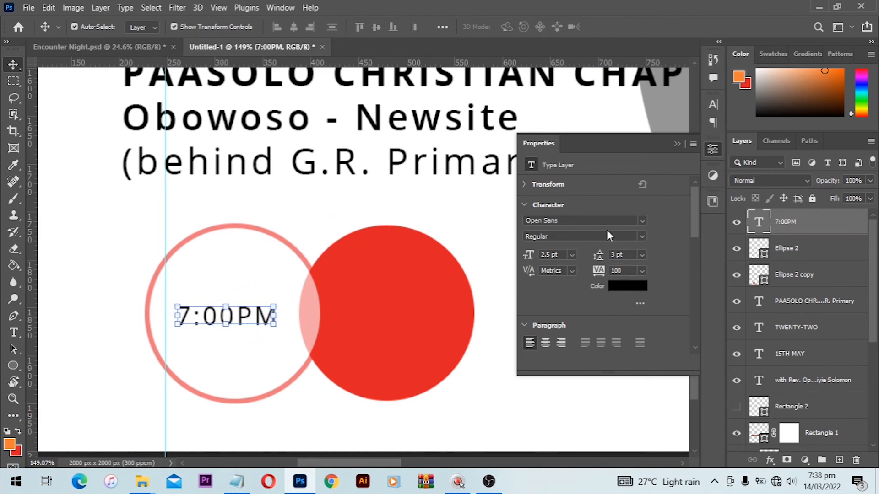
Make the "7:00PM" text bold and place a duplicate of it in the middle of the solid red circle
left_click(642, 239)
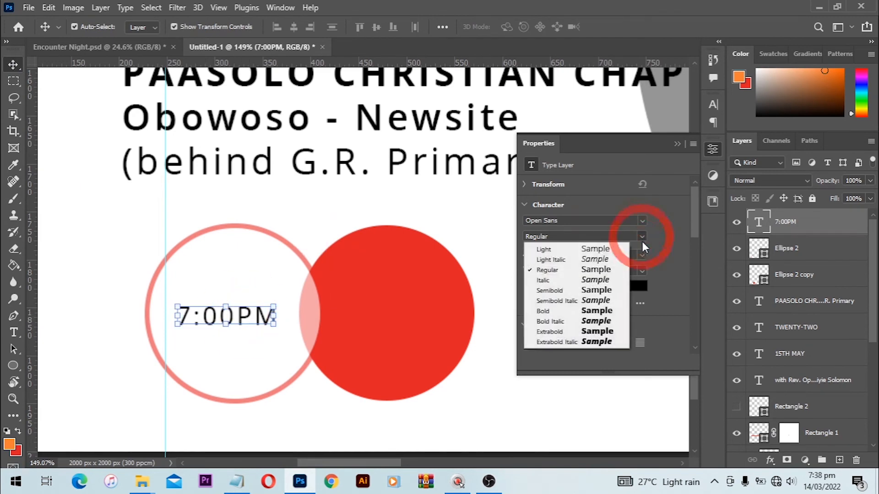
left_click(591, 307)
left_click_drag(214, 315, 375, 313)
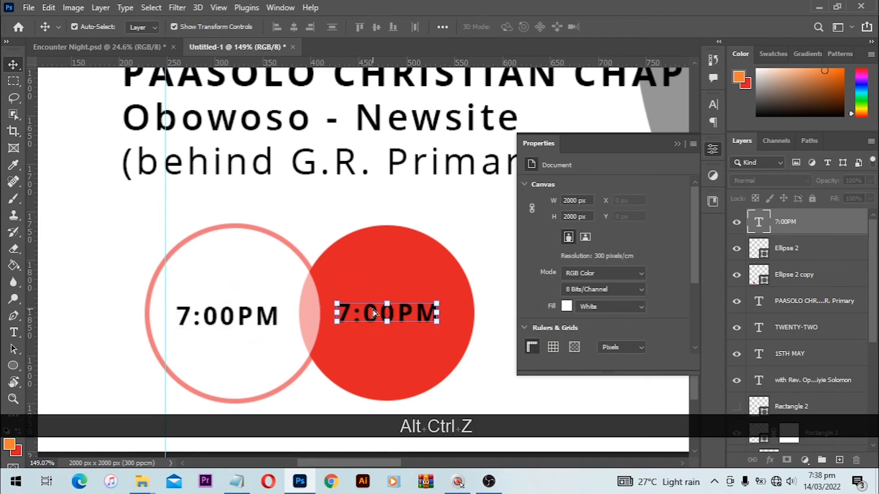
left_click(259, 323)
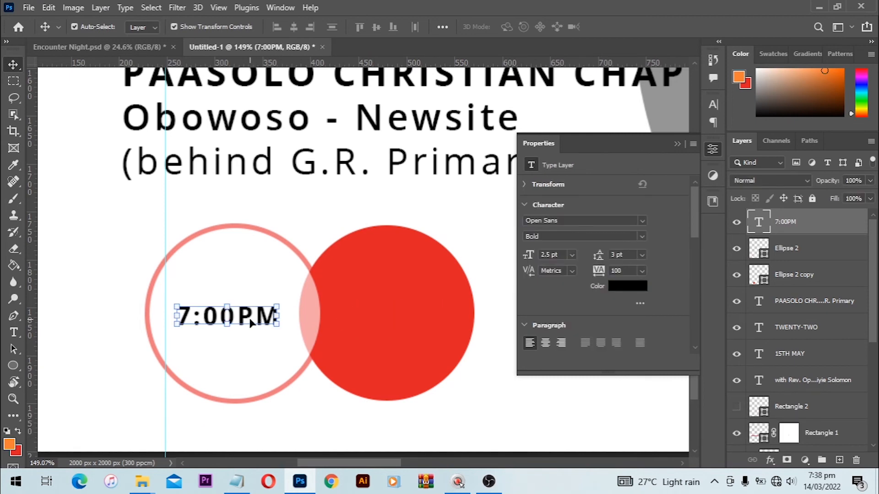
left_click_drag(251, 324, 411, 320)
key("Left")
key("Left")
key("Left")
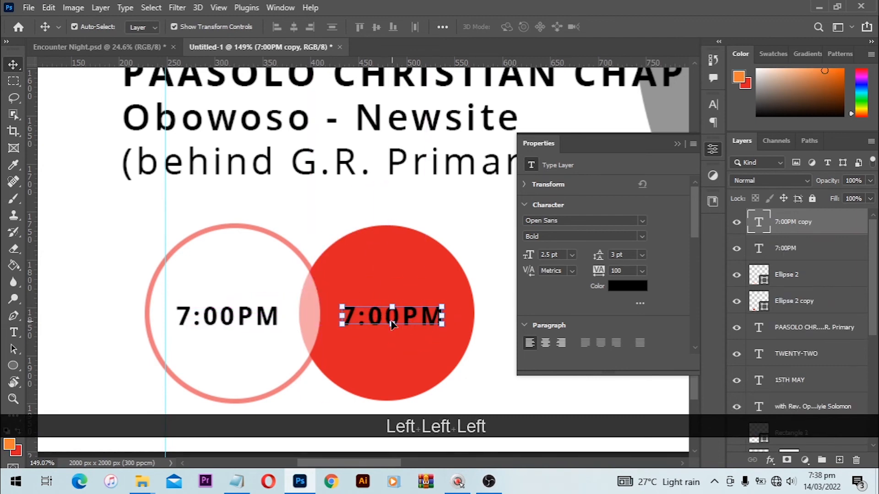
Change the hour in the red circle's duplicated time text so it reads "9:00PM"
key("t")
left_click_drag(359, 316, 335, 316)
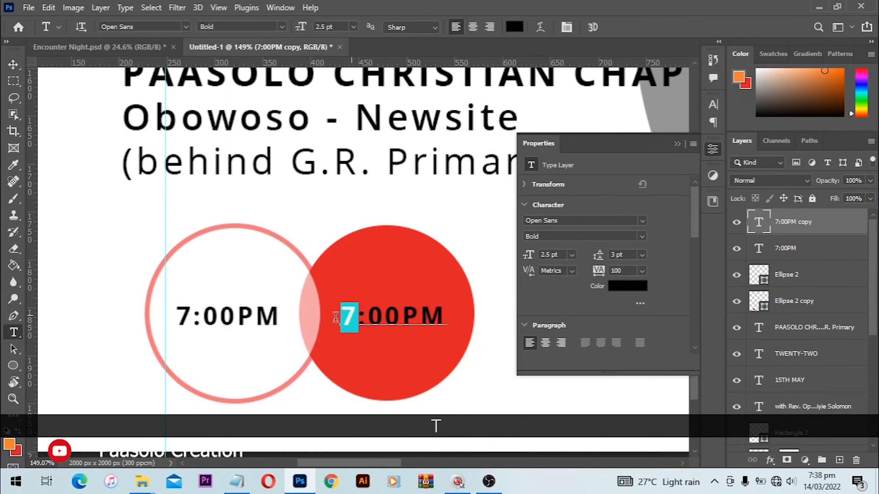
key("KP_9")
key("KP_Enter")
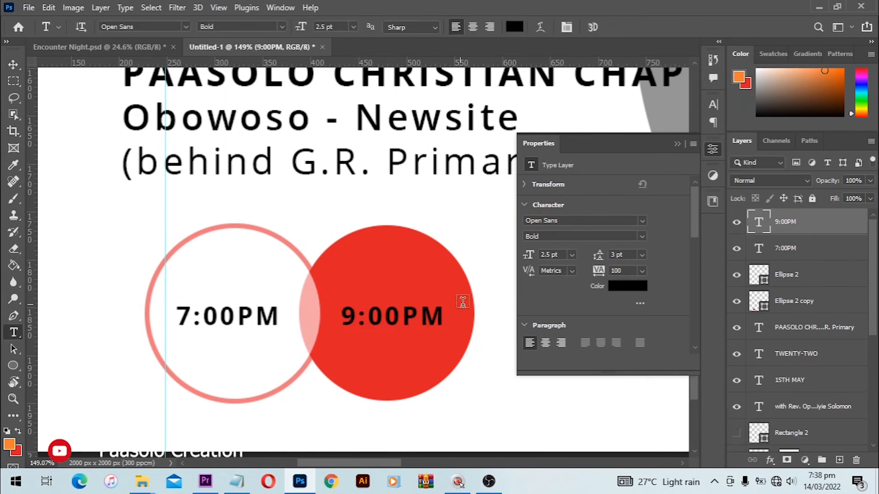
Color the "9:00PM" text in the red circle white (ffffff)
key("v")
left_click(616, 288)
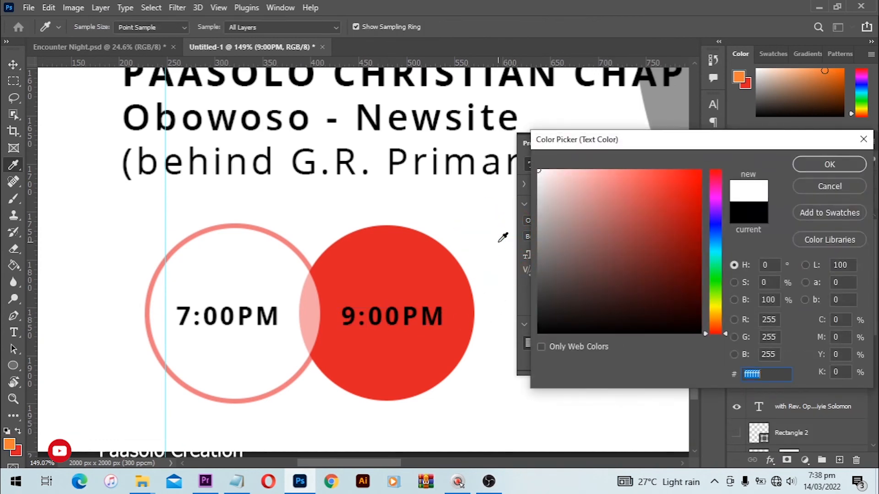
key("Return")
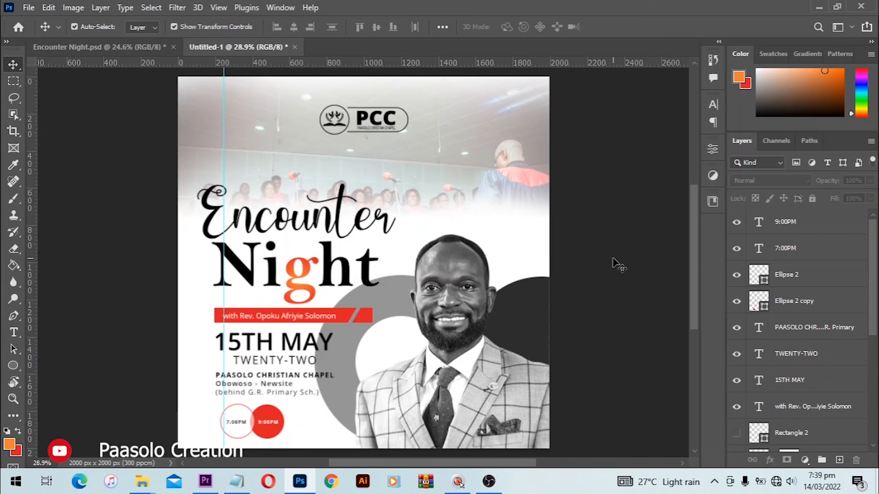
Save the flyer as a Photoshop file in the 1 Gumroad folder, entering "Encounter" in its file name
key("ctrl+s")
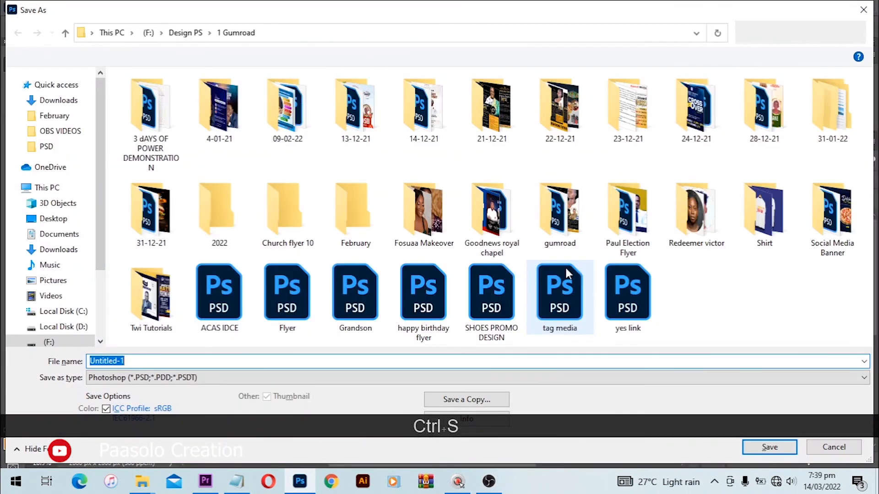
type("Enco")
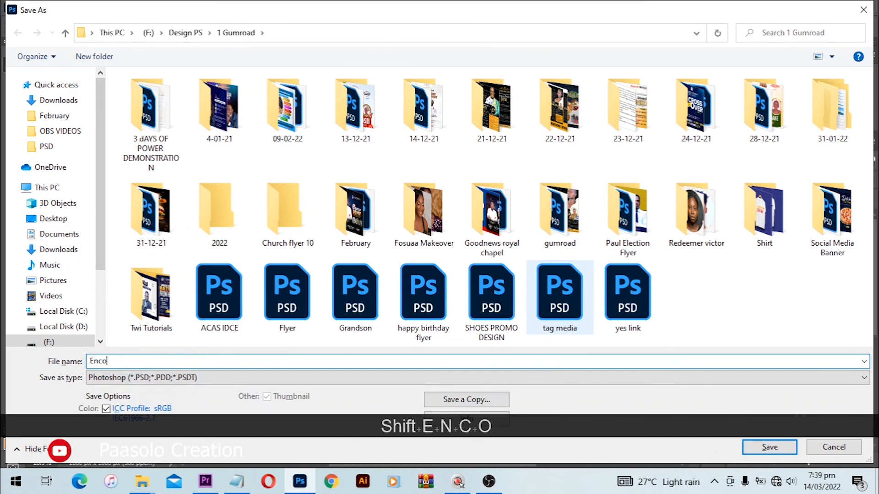
type("unter")
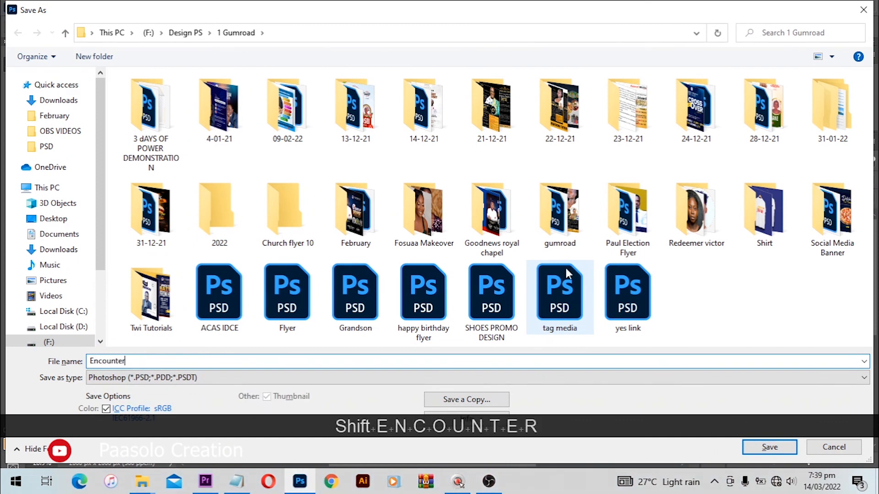